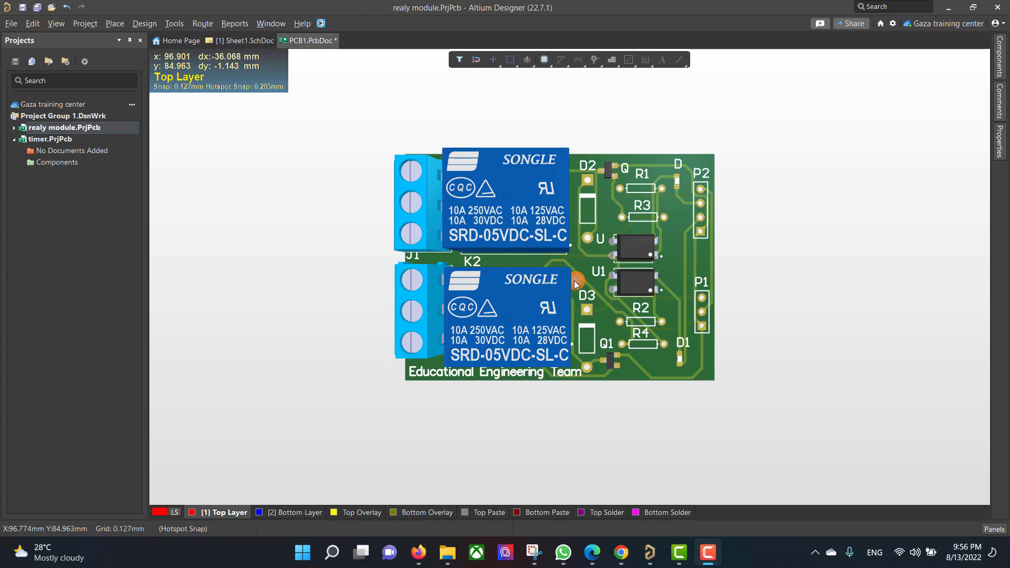
{"action": "right_click_drag", "start_coordinate": [574, 281], "coordinate": [577, 281]}
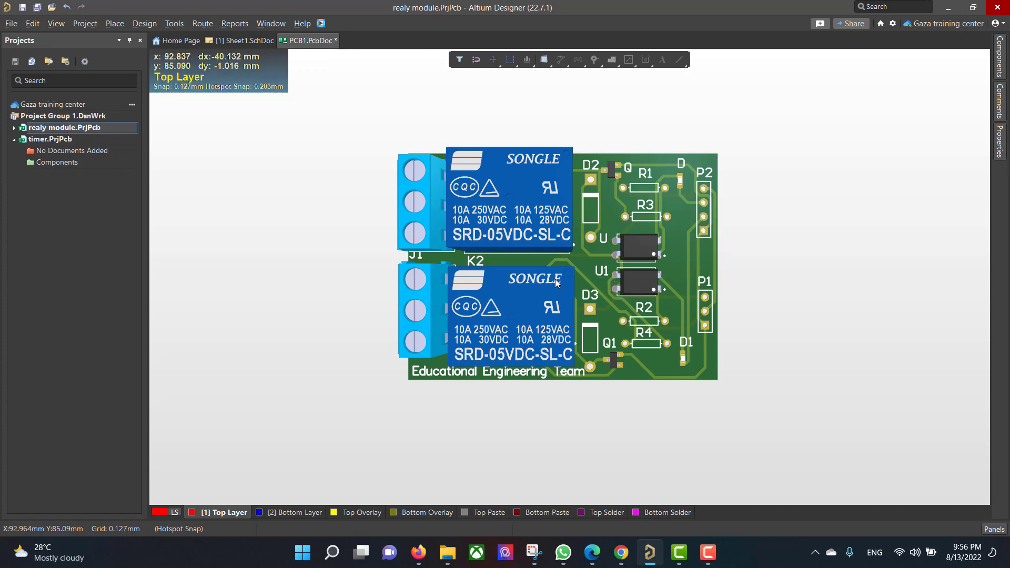
{"action": "right_click_drag", "start_coordinate": [557, 284], "coordinate": [595, 302], "text": "shift"}
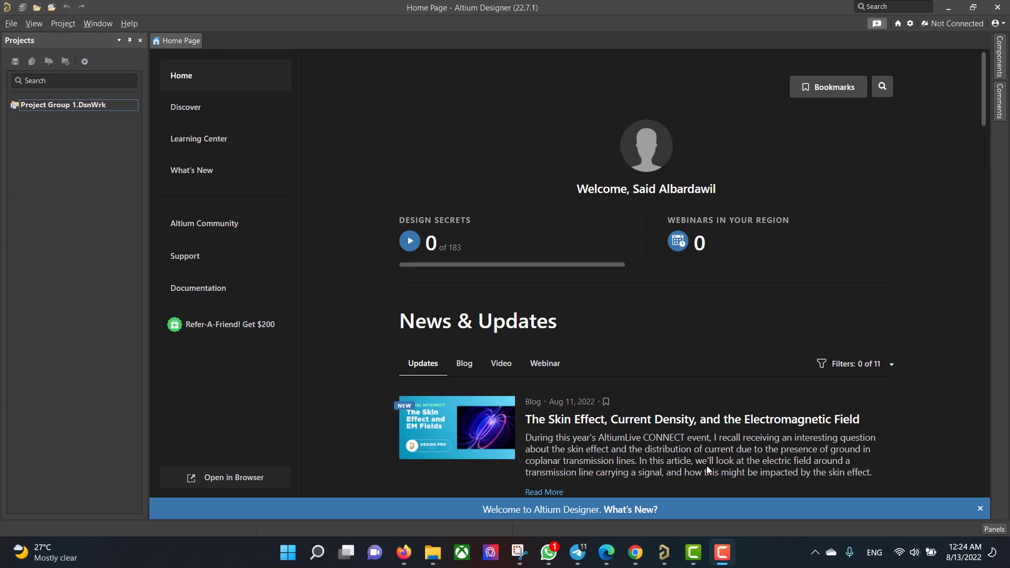
Create a local empty PCB project named "realy module" in the folder Altium Ashraf\2
{"action": "left_click", "coordinate": [11, 24]}
{"action": "mouse_move", "coordinate": [74, 40]}
{"action": "left_click", "coordinate": [150, 41]}
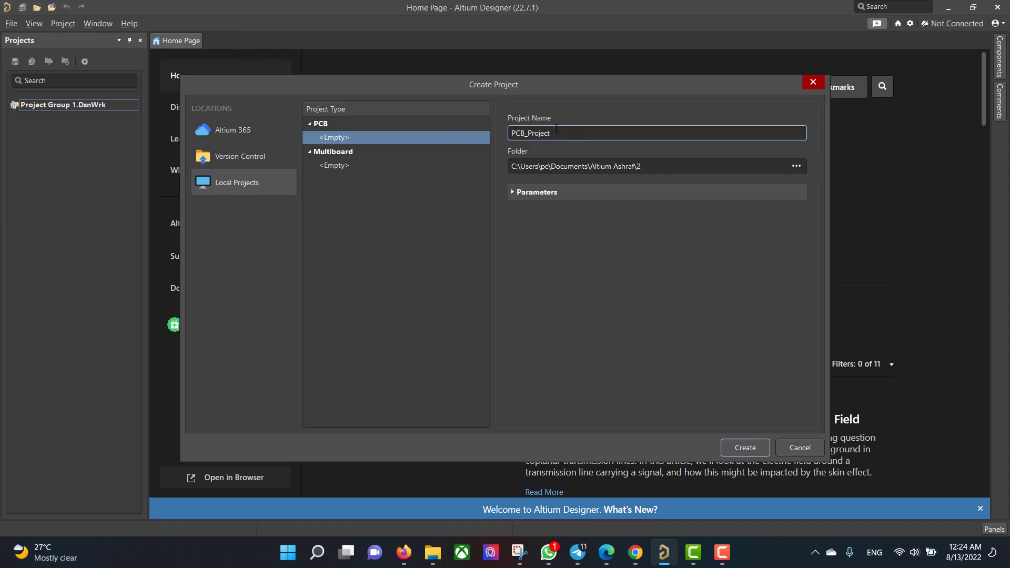
{"action": "left_click_drag", "start_coordinate": [555, 129], "coordinate": [516, 133]}
{"action": "key", "text": "BackSpace"}
{"action": "type", "text": "dule"}
{"action": "left_click", "coordinate": [797, 166]}
{"action": "left_click", "coordinate": [695, 402]}
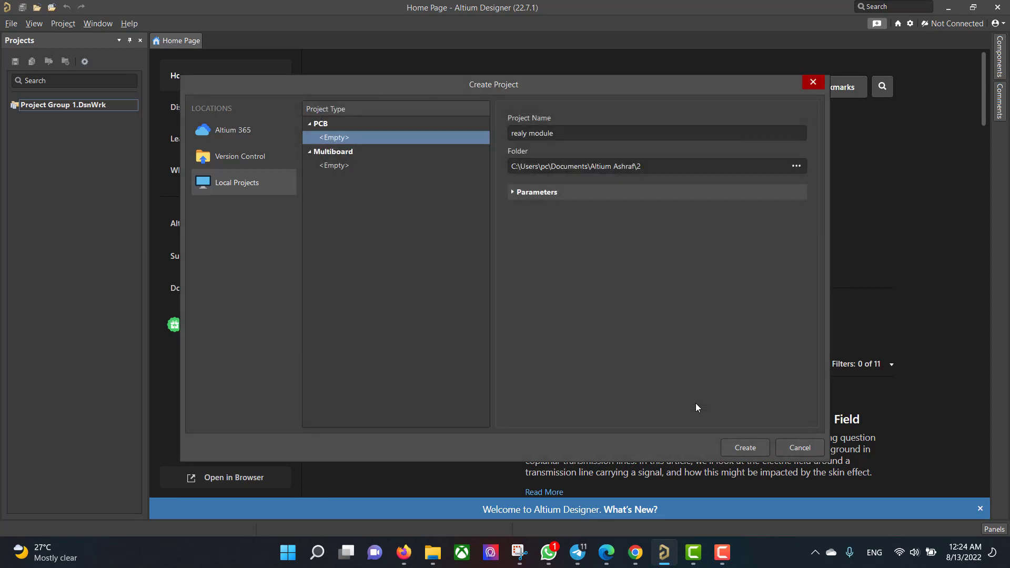
{"action": "left_click", "coordinate": [752, 449]}
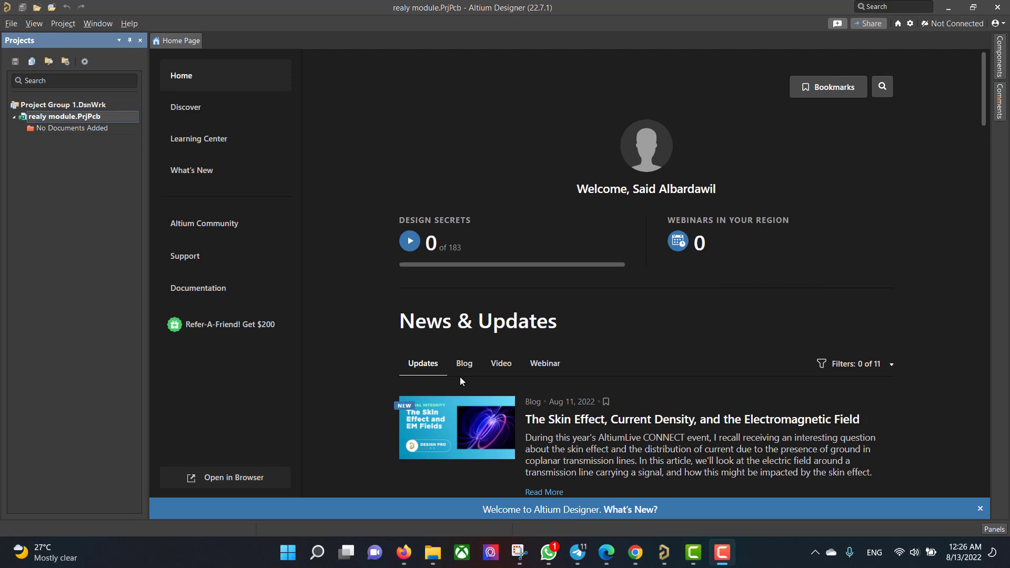
Add a new schematic and a new PCB document to the realy module project
{"action": "right_click", "coordinate": [53, 121]}
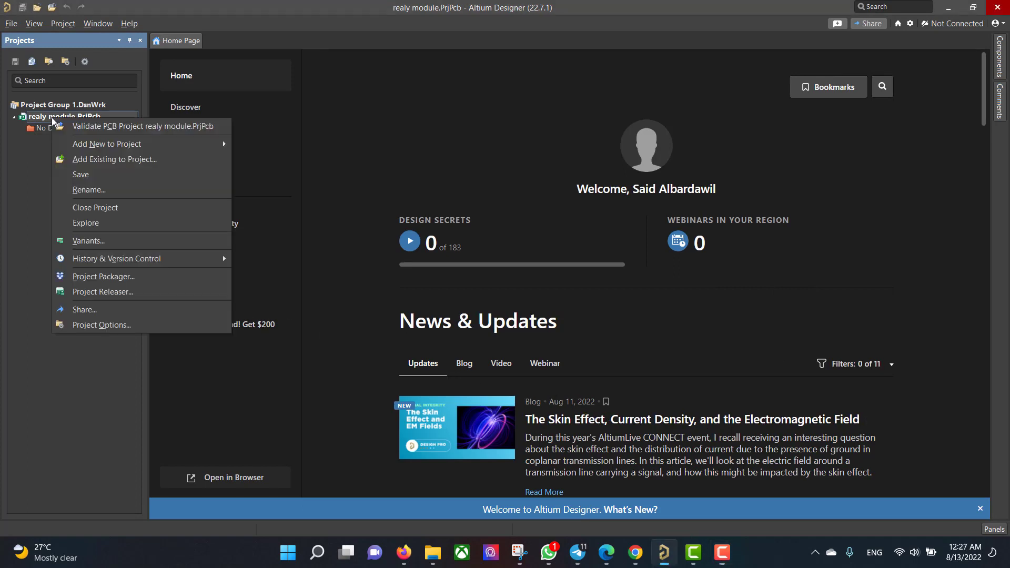
{"action": "mouse_move", "coordinate": [106, 143]}
{"action": "left_click", "coordinate": [304, 145]}
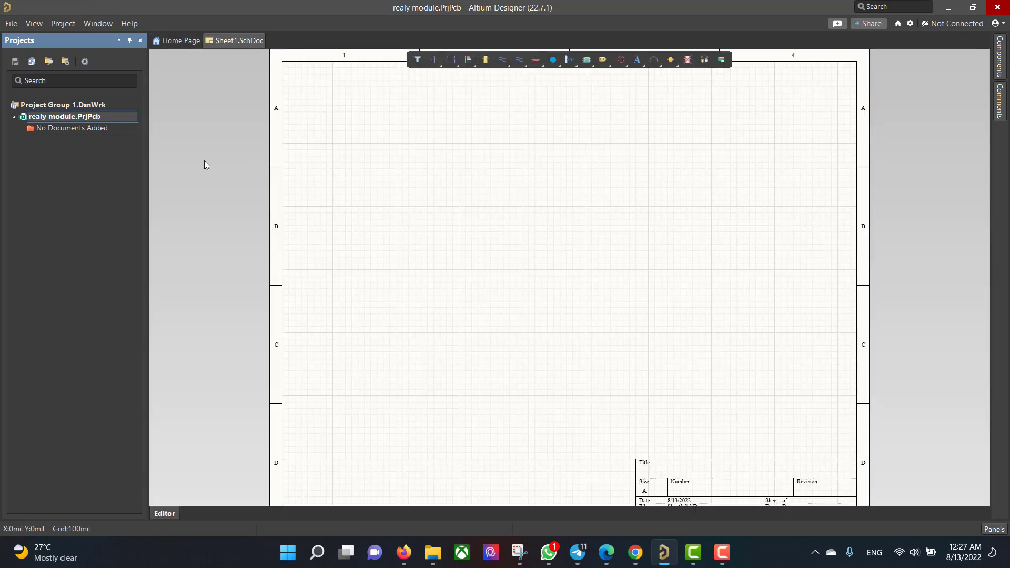
{"action": "right_click", "coordinate": [69, 118]}
{"action": "mouse_move", "coordinate": [139, 150]}
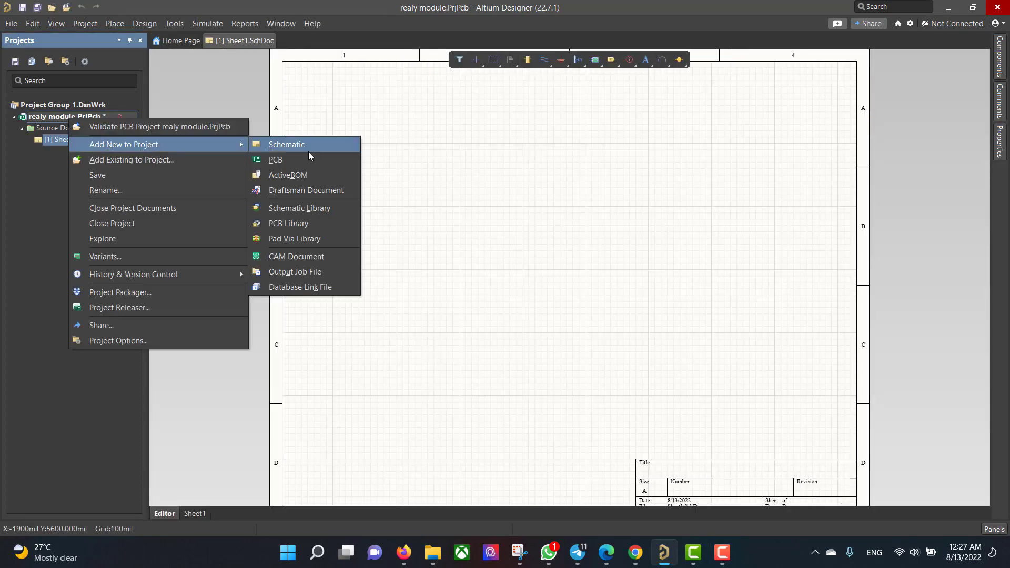
{"action": "left_click", "coordinate": [308, 159]}
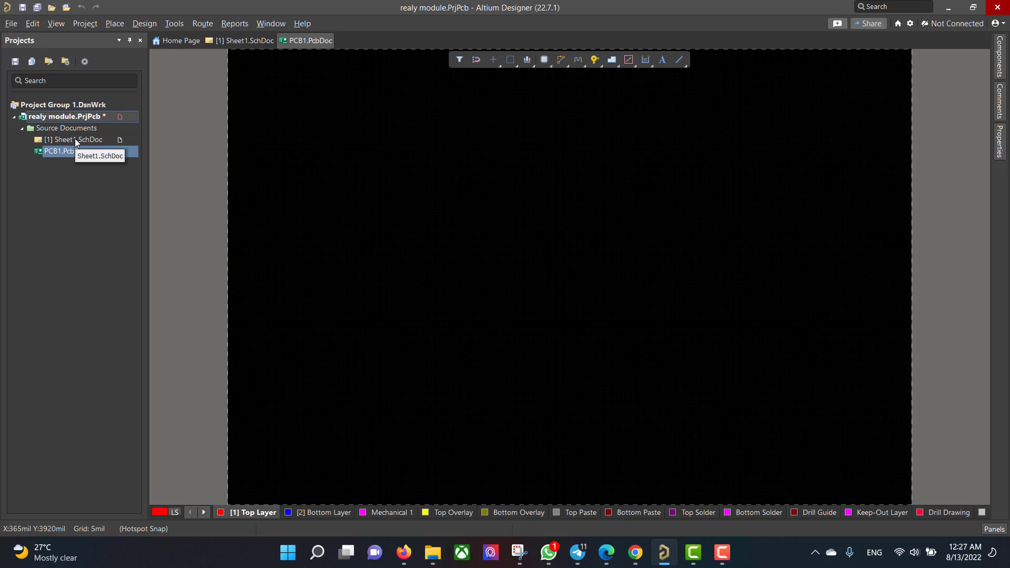
Save the schematic as Sheet1 and the PCB document as PCB1 in the realy module folder
{"action": "right_click", "coordinate": [77, 138]}
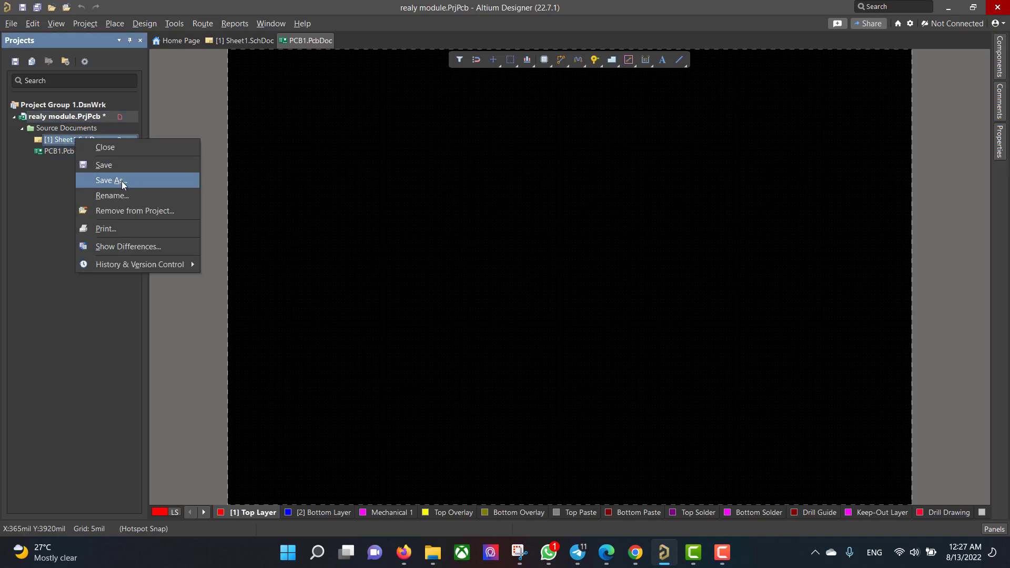
{"action": "left_click", "coordinate": [121, 164]}
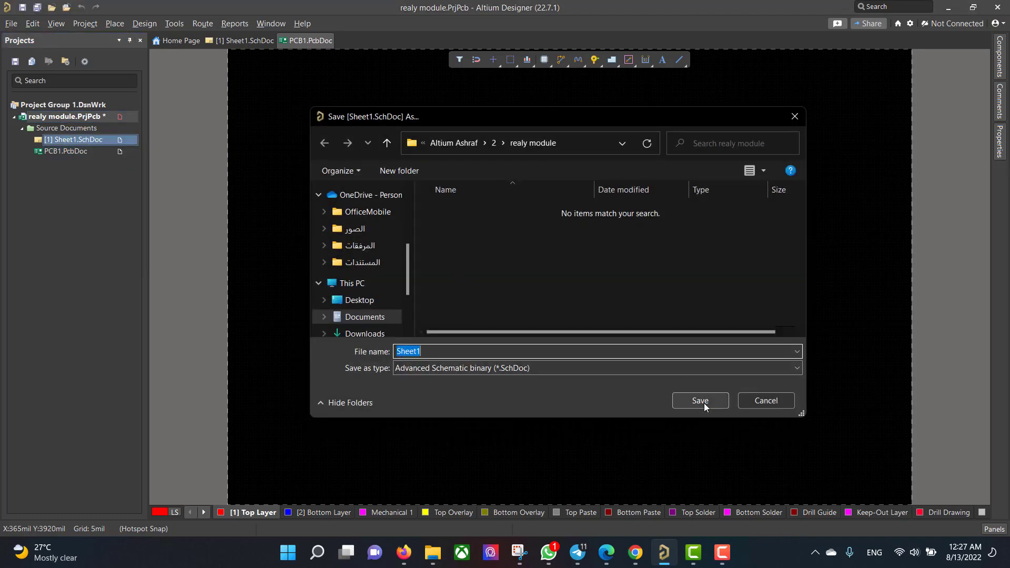
{"action": "left_click", "coordinate": [704, 402]}
{"action": "right_click", "coordinate": [65, 152]}
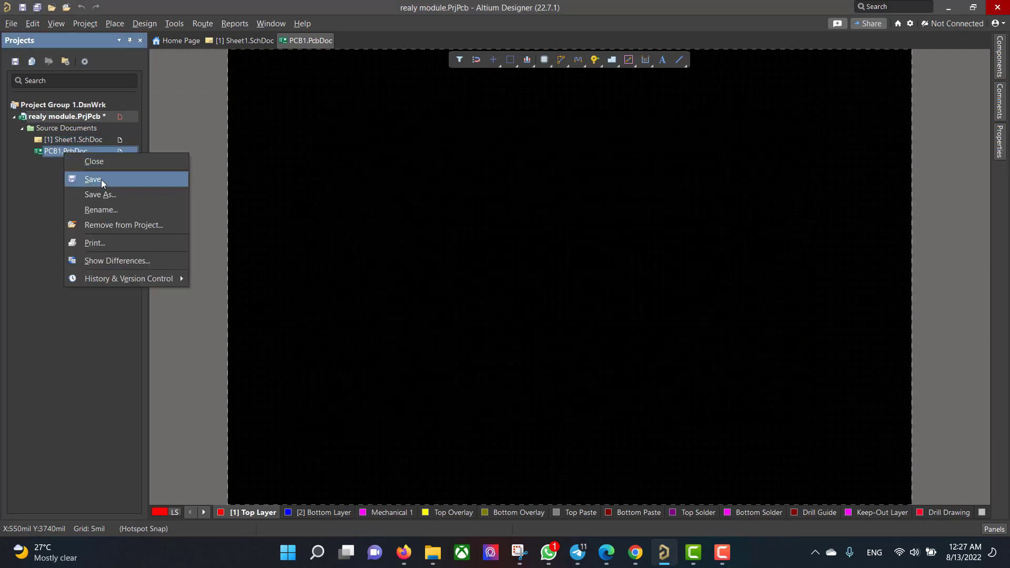
{"action": "left_click", "coordinate": [104, 182]}
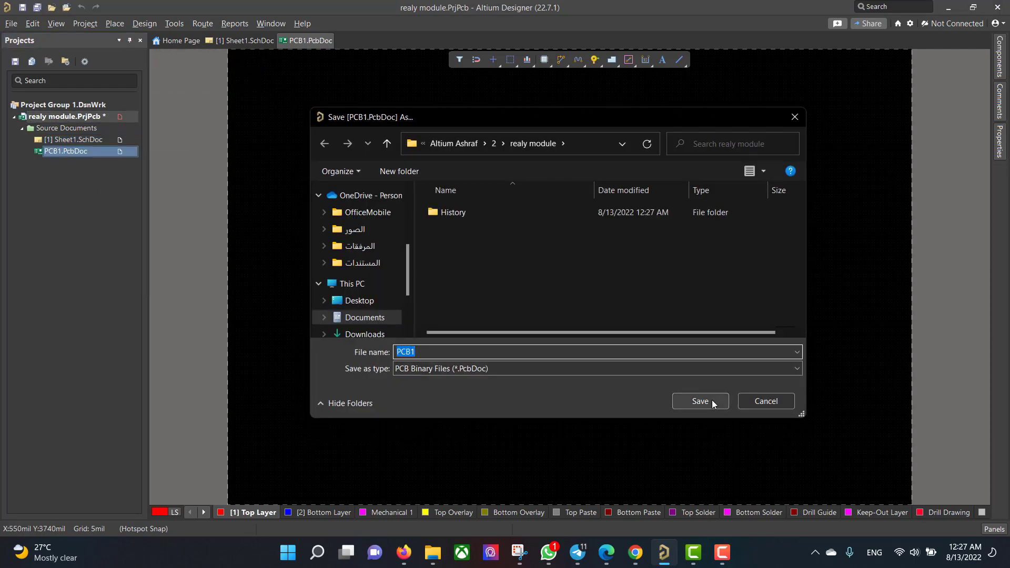
{"action": "left_click", "coordinate": [700, 402]}
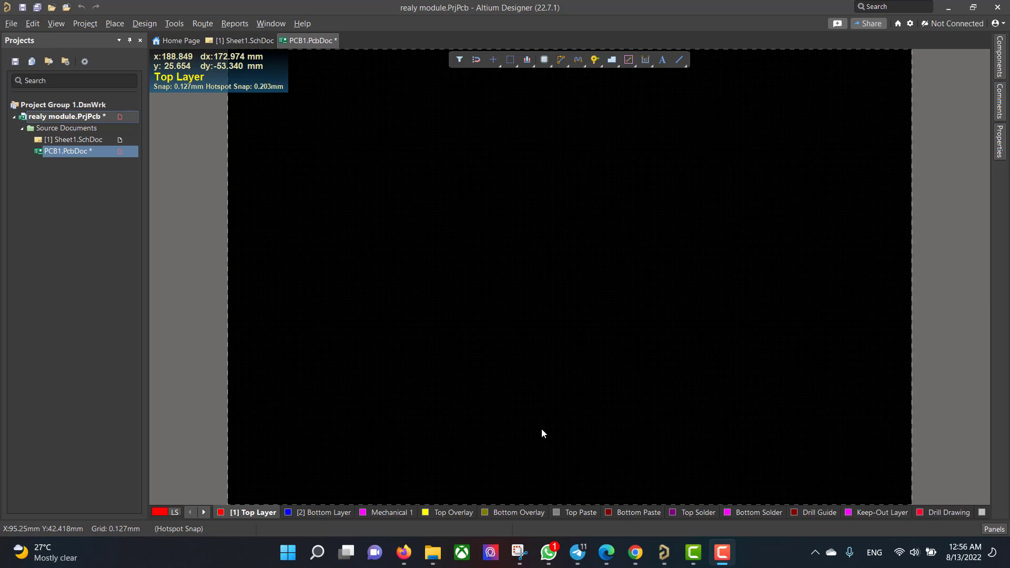
Open the Sheet1 schematic and bring up the reference circuit image in Snipping Tool
{"action": "left_click", "coordinate": [83, 139]}
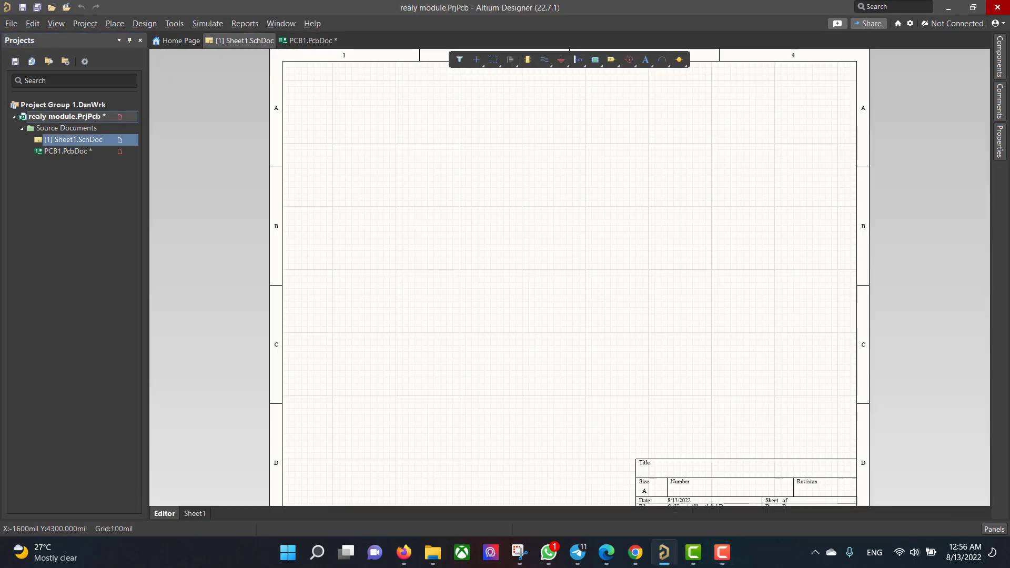
{"action": "left_click", "coordinate": [519, 552]}
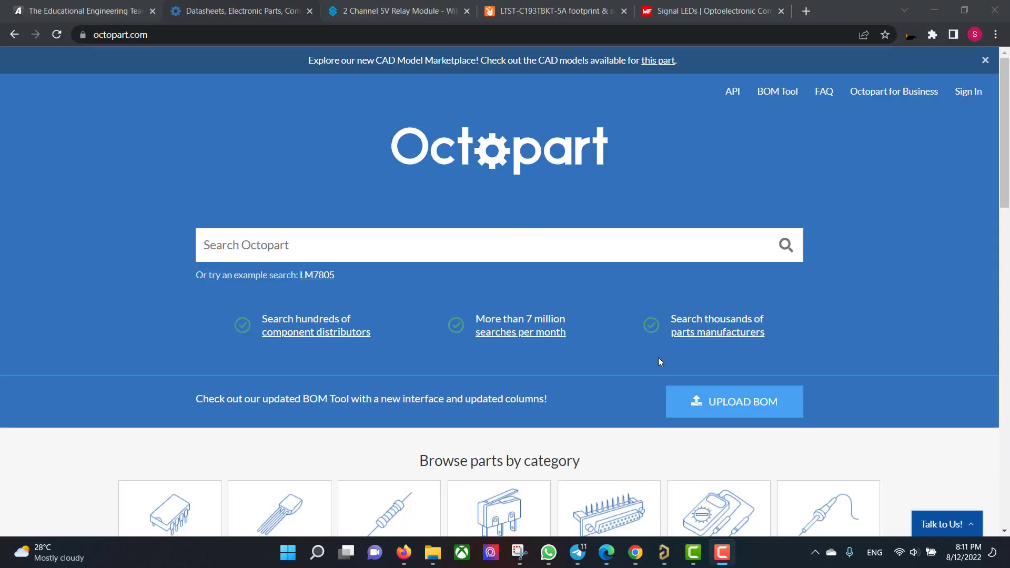
Search Octopart in the browser for LTV-817 and open the Lite-On LTV-817S-TA part page
{"action": "left_click", "coordinate": [302, 250]}
{"action": "type", "text": "LTV-817"}
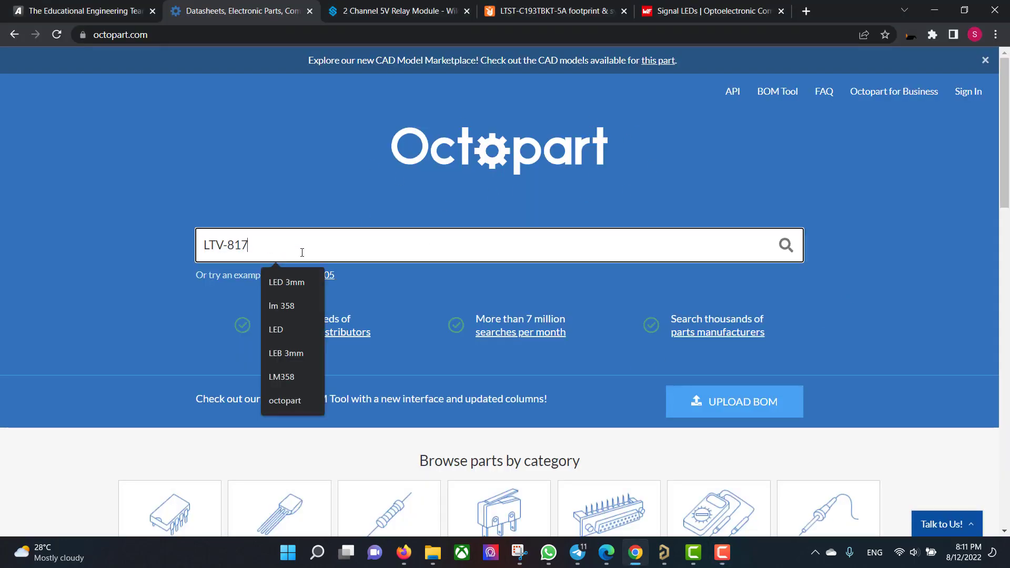
{"action": "key", "text": "Return"}
{"action": "scroll", "coordinate": [300, 252], "scroll_direction": "down", "scroll_amount": 3}
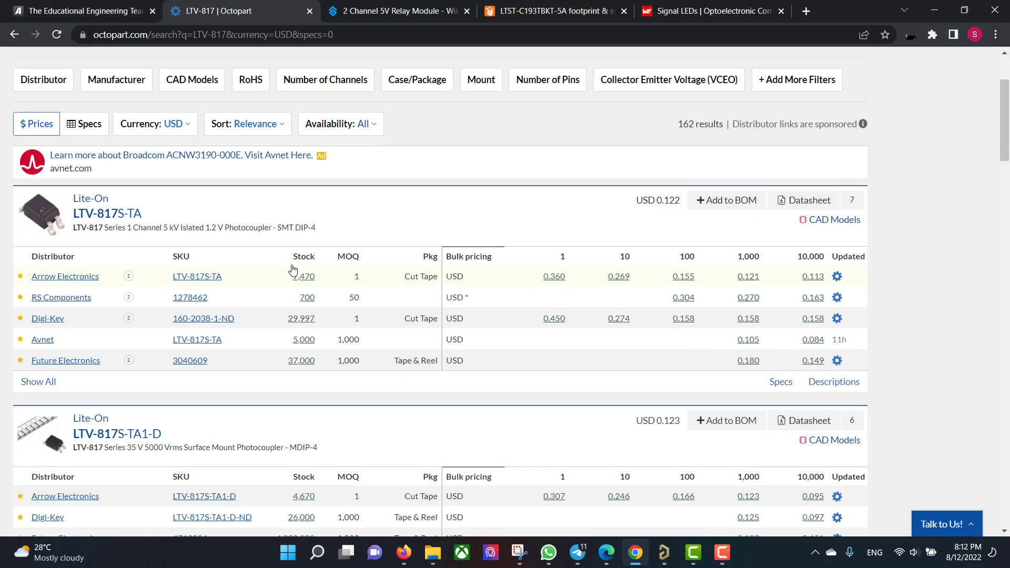
{"action": "left_click", "coordinate": [82, 217]}
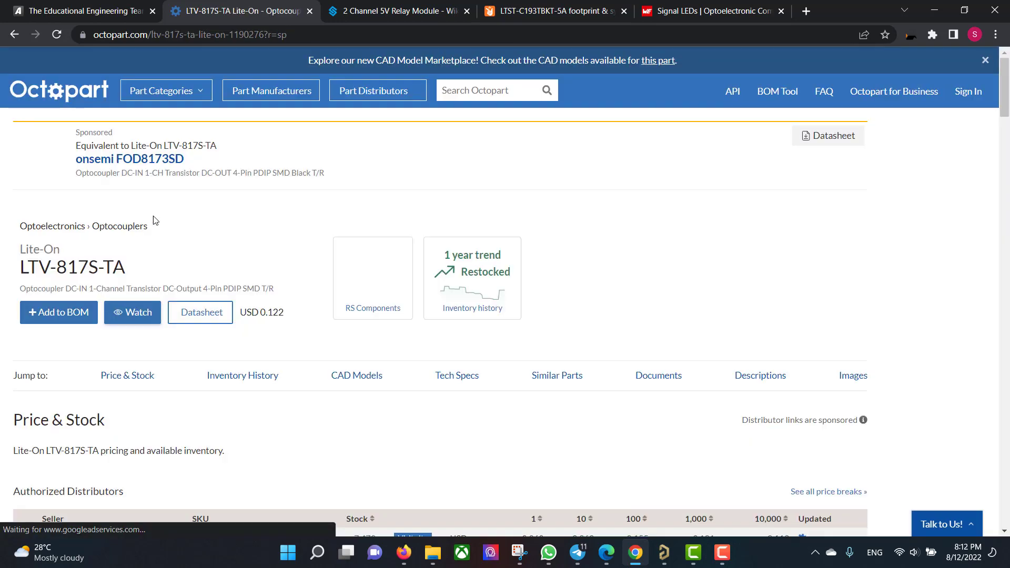
Open the LTV-817S-TA datasheet and look through its outline dimensions and ratings
{"action": "left_click", "coordinate": [204, 312]}
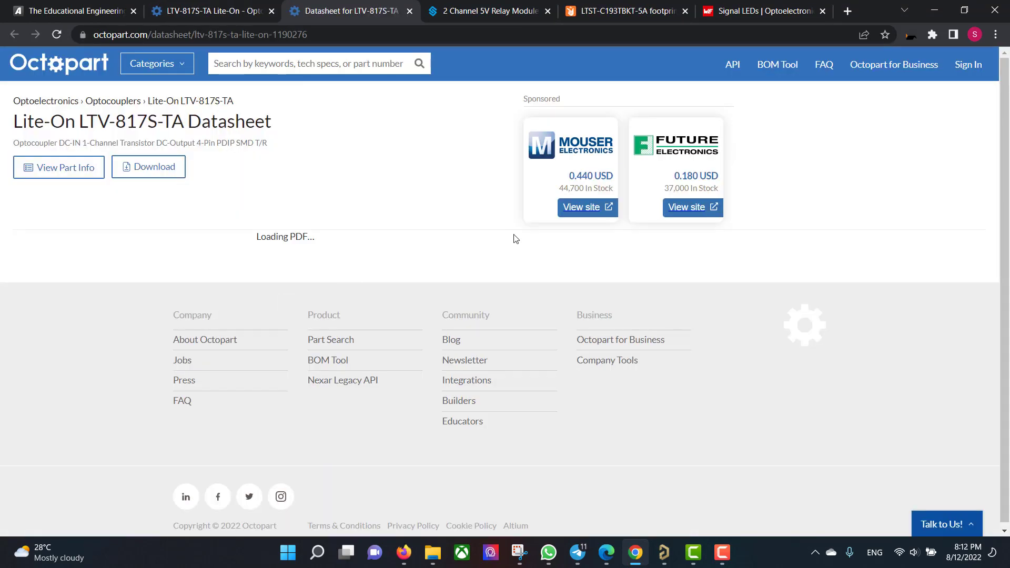
{"action": "scroll", "coordinate": [518, 247], "scroll_direction": "down", "scroll_amount": 10}
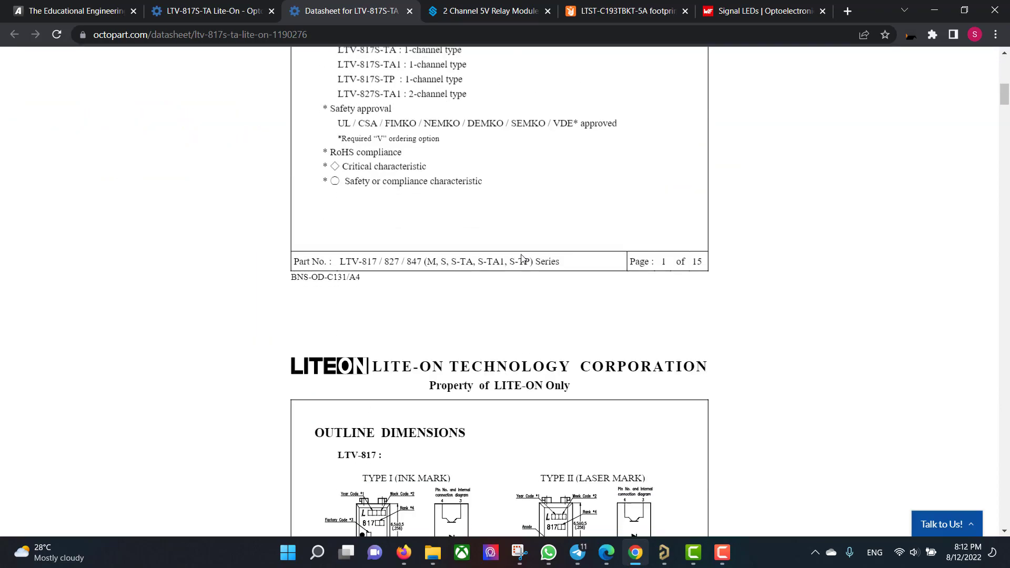
{"action": "scroll", "coordinate": [527, 270], "scroll_direction": "down", "scroll_amount": 20}
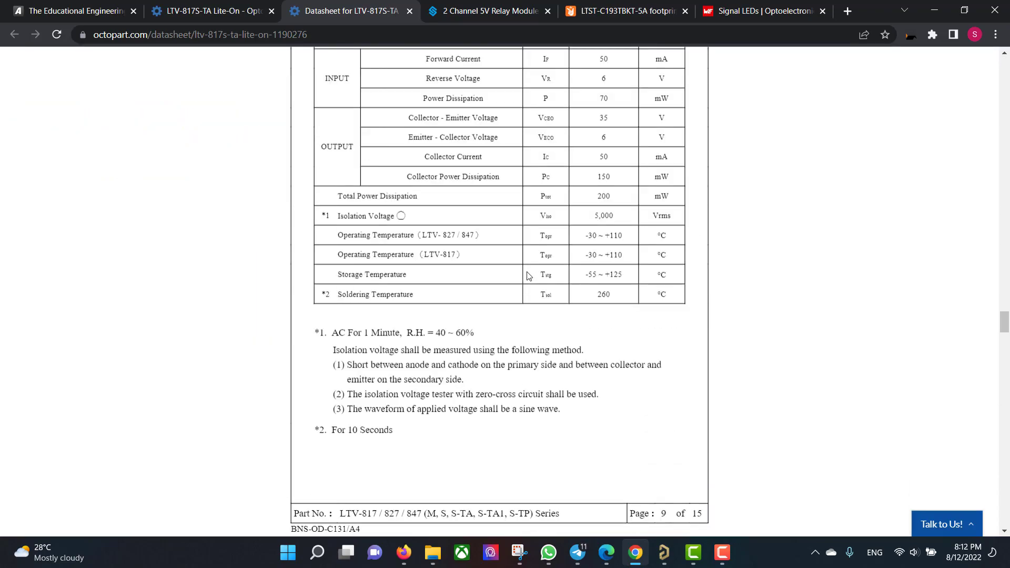
{"action": "scroll", "coordinate": [528, 272], "scroll_direction": "down", "scroll_amount": 20}
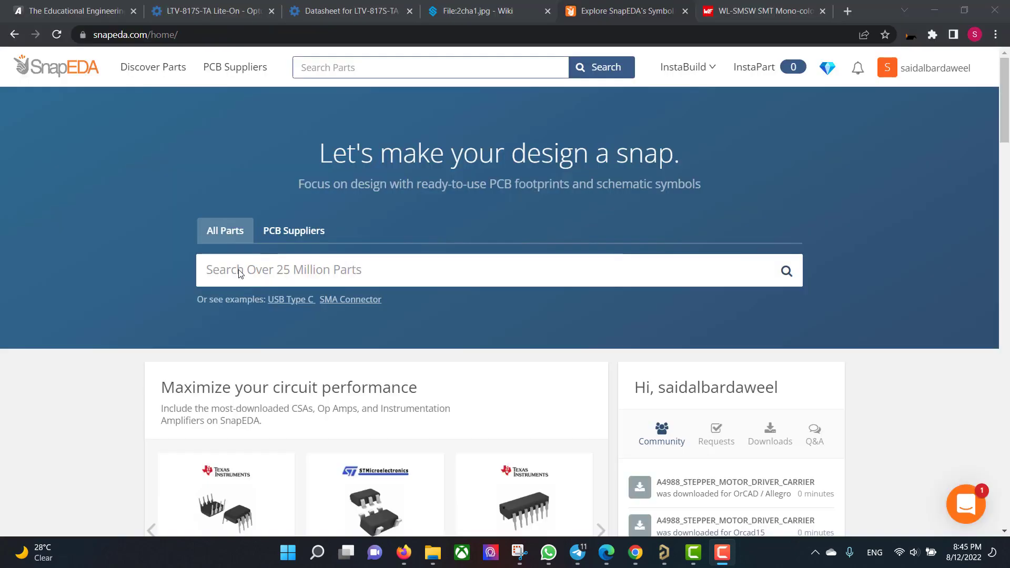
Search SnapEDA for LTV-817 and open the part page of the Lite-On LTV-817 in the DIP-4 package
{"action": "left_click", "coordinate": [240, 270]}
{"action": "type", "text": "LTV-817"}
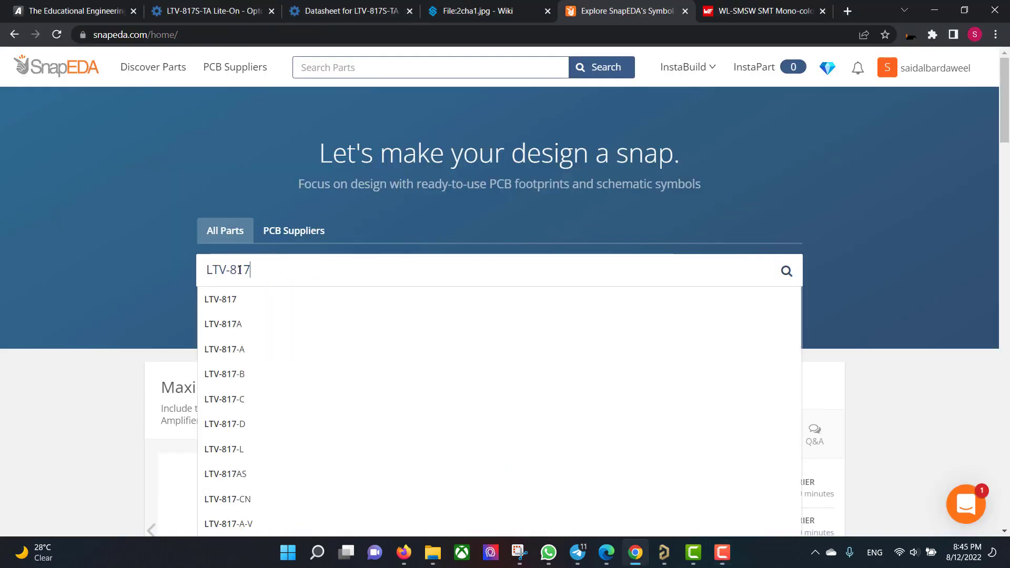
{"action": "key", "text": "Return"}
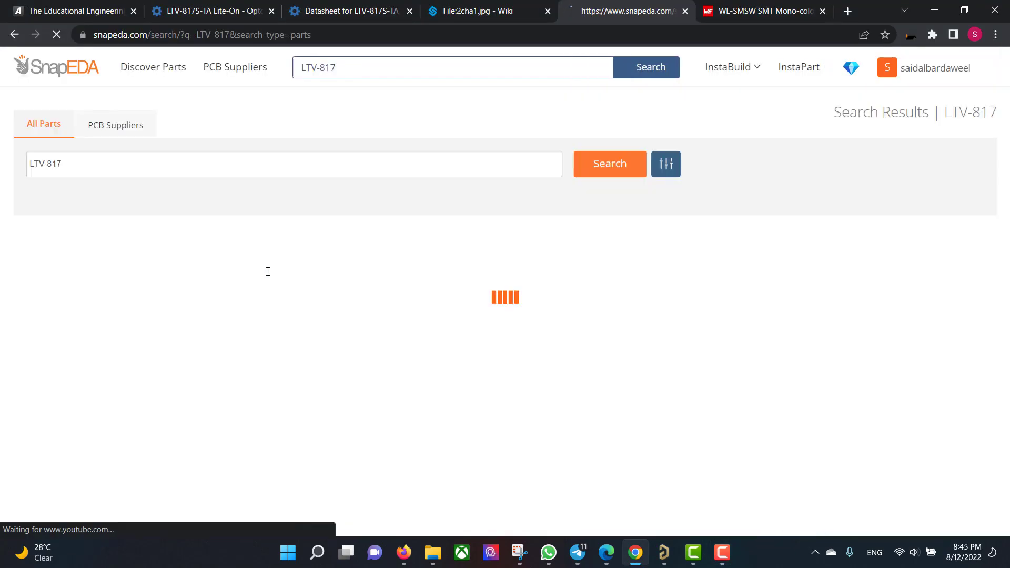
{"action": "scroll", "coordinate": [514, 225], "scroll_direction": "down", "scroll_amount": 4}
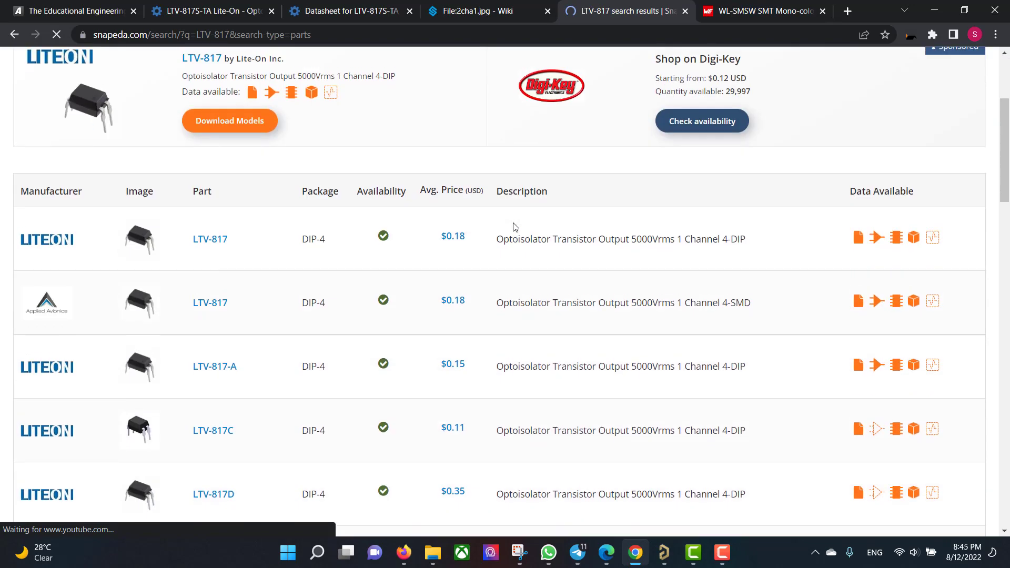
{"action": "left_click", "coordinate": [216, 234]}
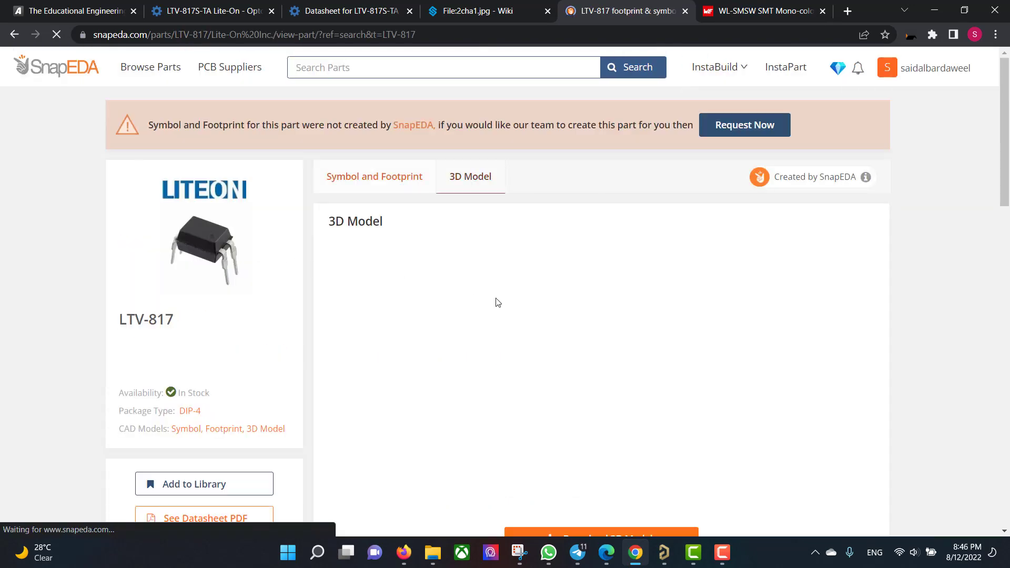
Examine the LTV-817's schematic symbol, footprint and 3D model
{"action": "left_click", "coordinate": [391, 184]}
{"action": "scroll", "coordinate": [570, 300], "scroll_direction": "down", "scroll_amount": 2}
{"action": "scroll", "coordinate": [570, 299], "scroll_direction": "up", "scroll_amount": 1}
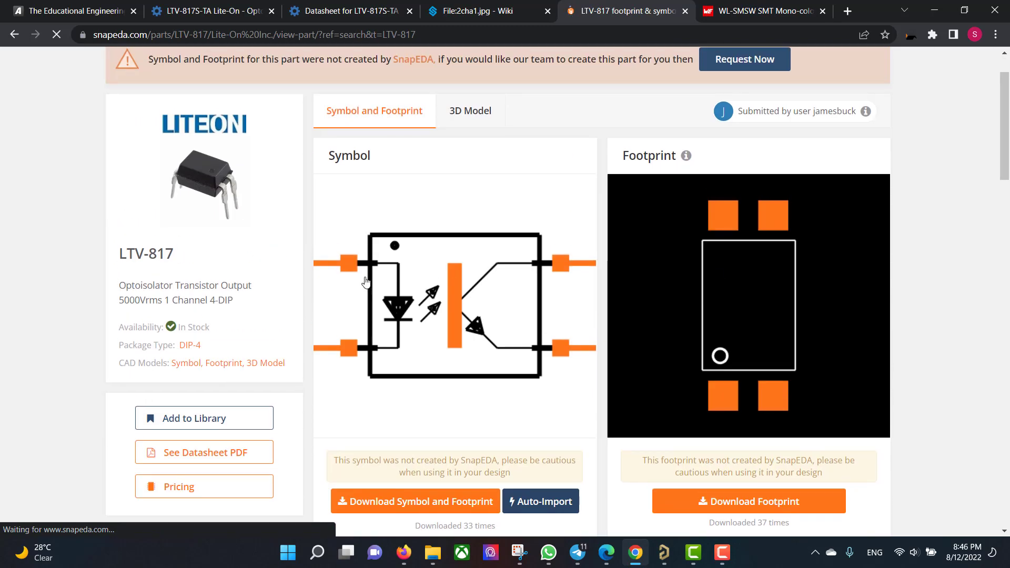
{"action": "left_click", "coordinate": [467, 112]}
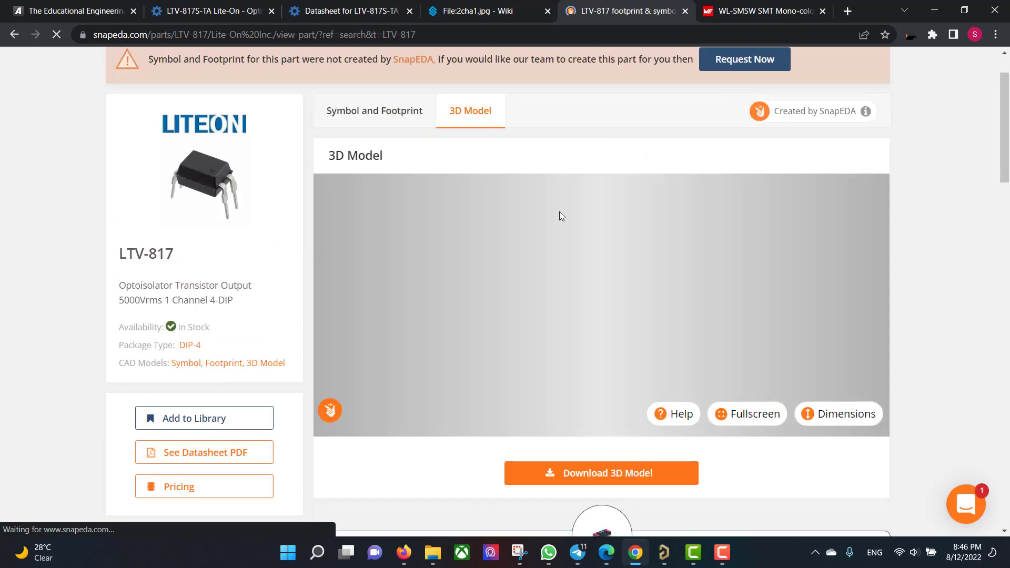
{"action": "left_click_drag", "start_coordinate": [594, 295], "coordinate": [697, 303]}
Download the symbol and footprint of the LTV-817 and dismiss the alternate part offer
{"action": "left_click", "coordinate": [416, 118]}
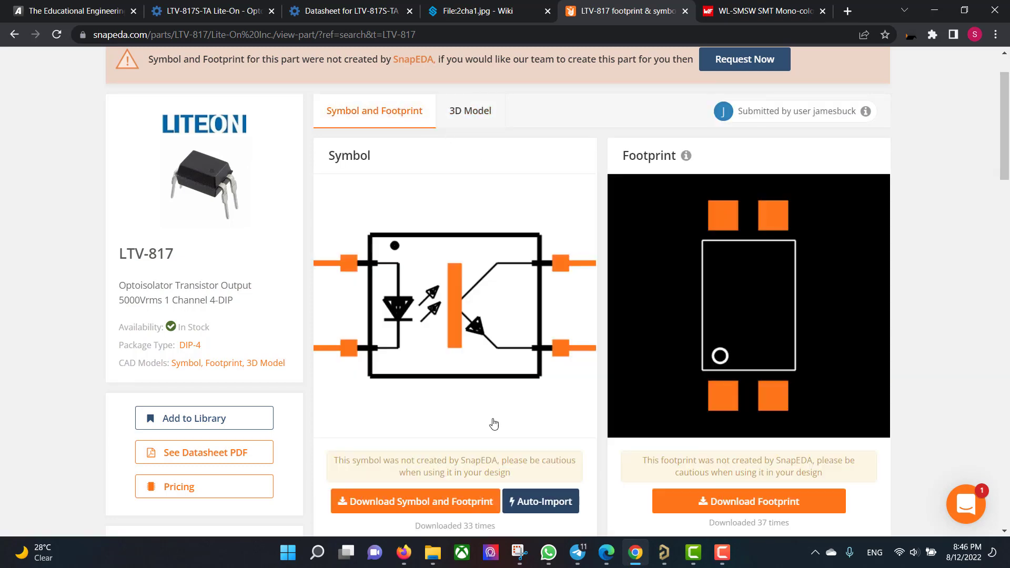
{"action": "left_click", "coordinate": [458, 502]}
{"action": "left_click", "coordinate": [508, 169]}
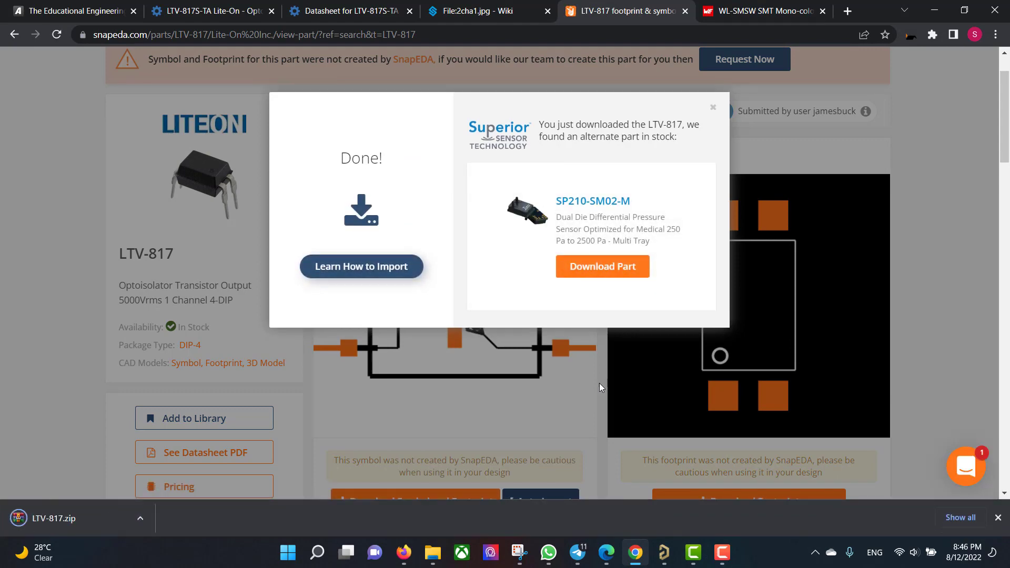
{"action": "left_click", "coordinate": [713, 107]}
Download the LTV-817's 3D model as a STEP file and dismiss the alternate part offer
{"action": "left_click", "coordinate": [472, 118]}
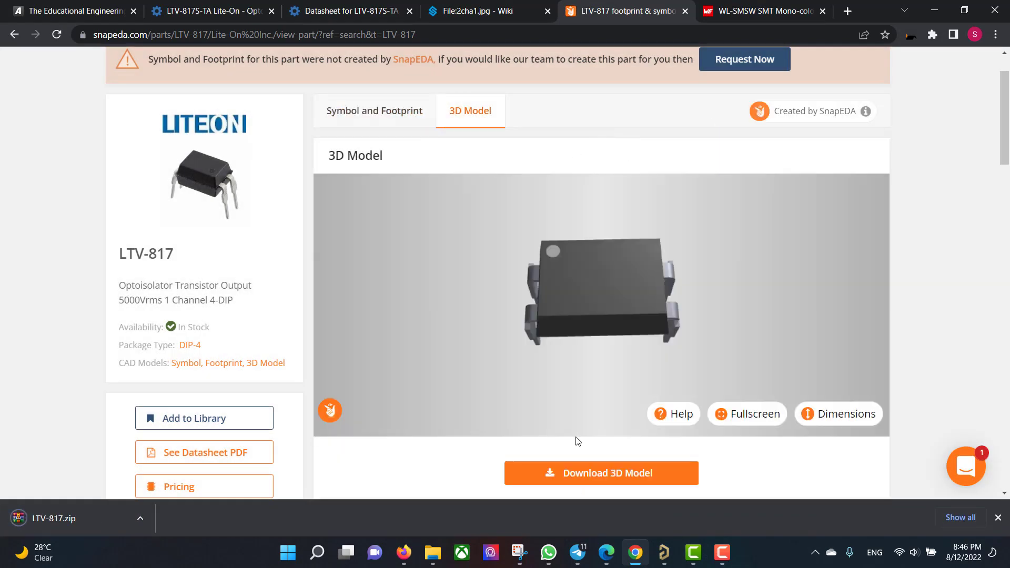
{"action": "left_click", "coordinate": [589, 472]}
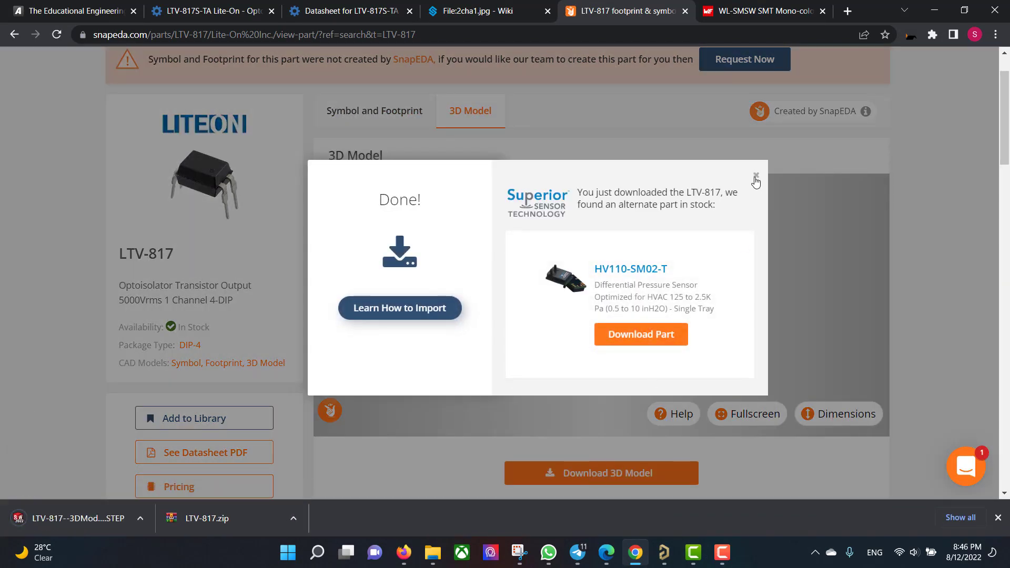
{"action": "left_click", "coordinate": [755, 176]}
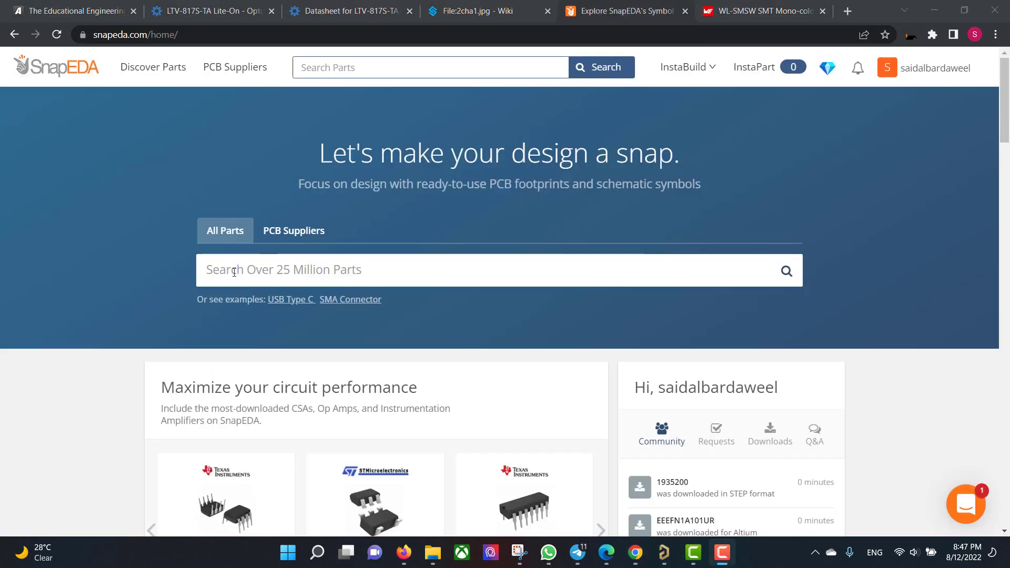
Search SnapEDA for SRD-05VDC-SL-C and open the part page of the Songle Relay SRD-05VDC-SL-C
{"action": "type", "text": "SRD-05VDC-SL-C"}
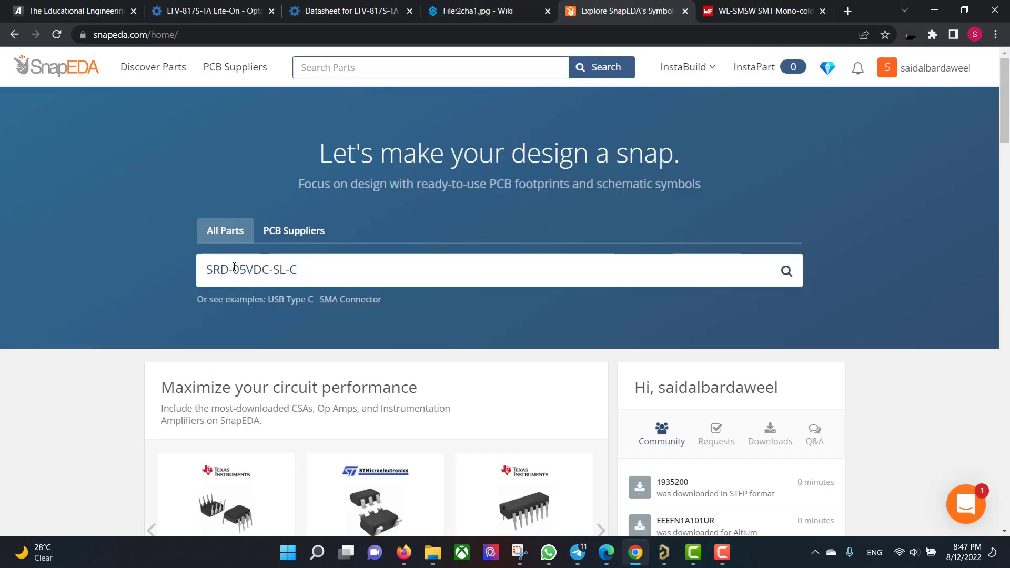
{"action": "key", "text": "Return"}
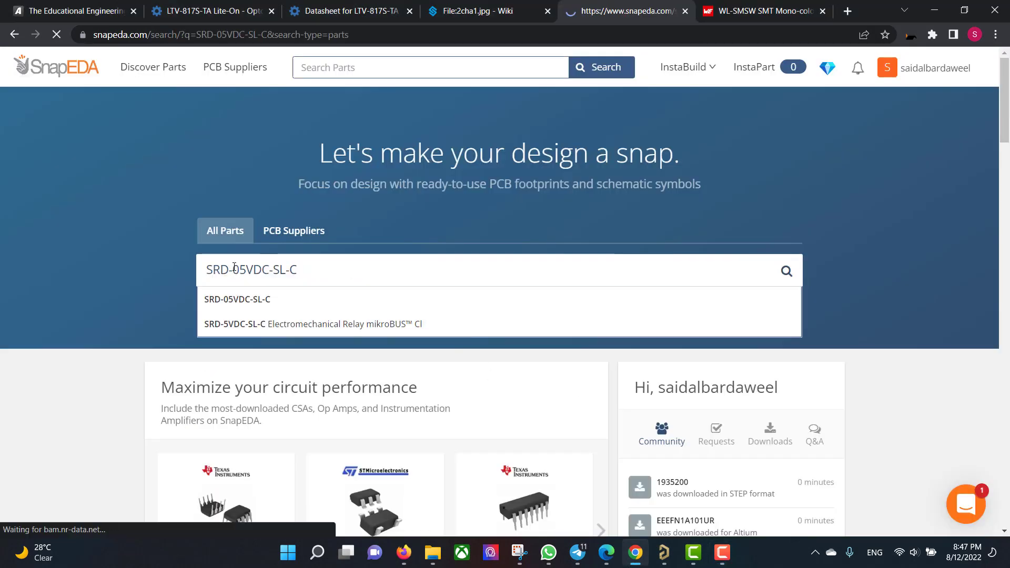
{"action": "scroll", "coordinate": [504, 268], "scroll_direction": "down", "scroll_amount": 1}
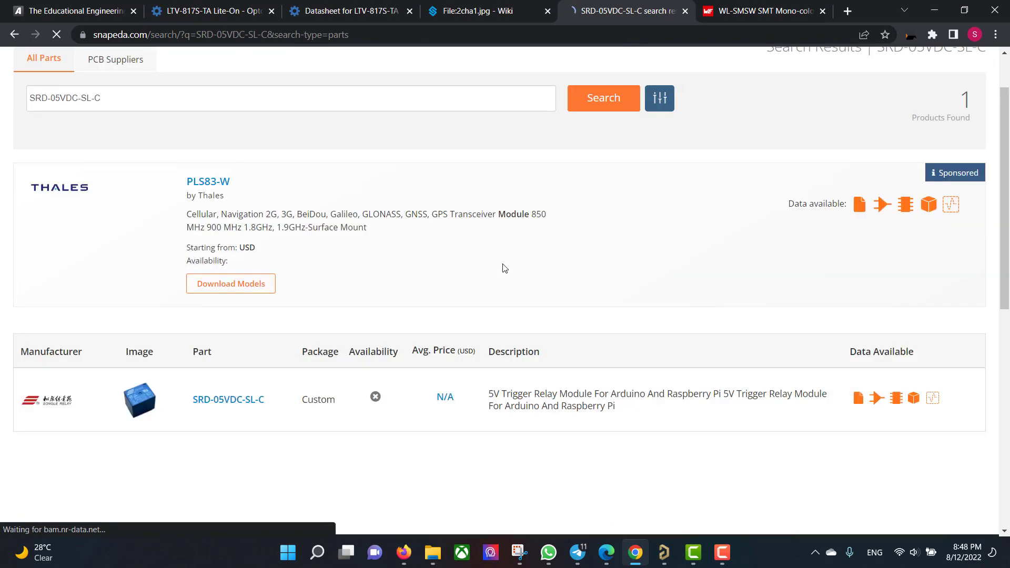
{"action": "scroll", "coordinate": [504, 268], "scroll_direction": "down", "scroll_amount": 3}
{"action": "scroll", "coordinate": [368, 273], "scroll_direction": "up", "scroll_amount": 1}
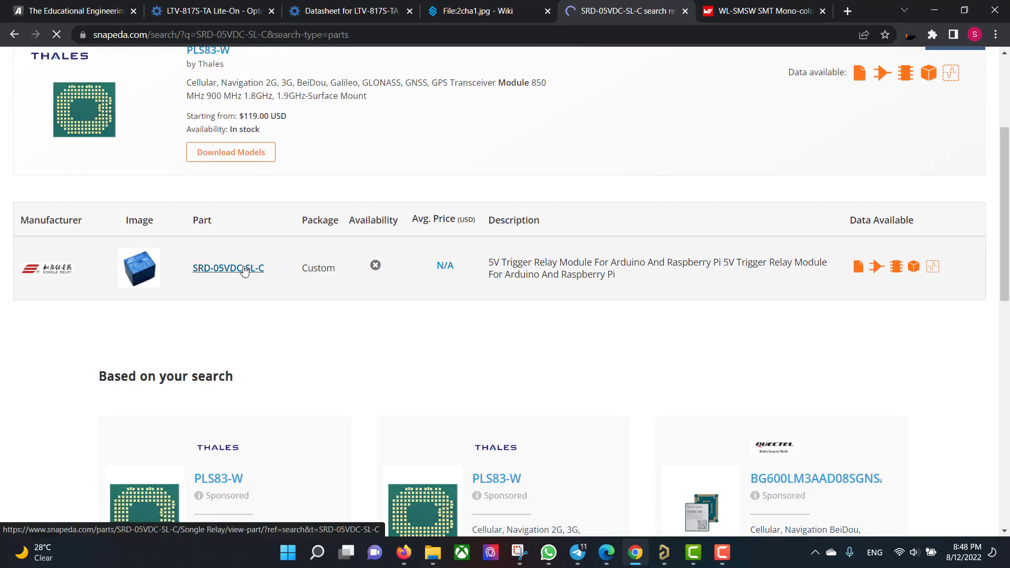
{"action": "left_click", "coordinate": [245, 269]}
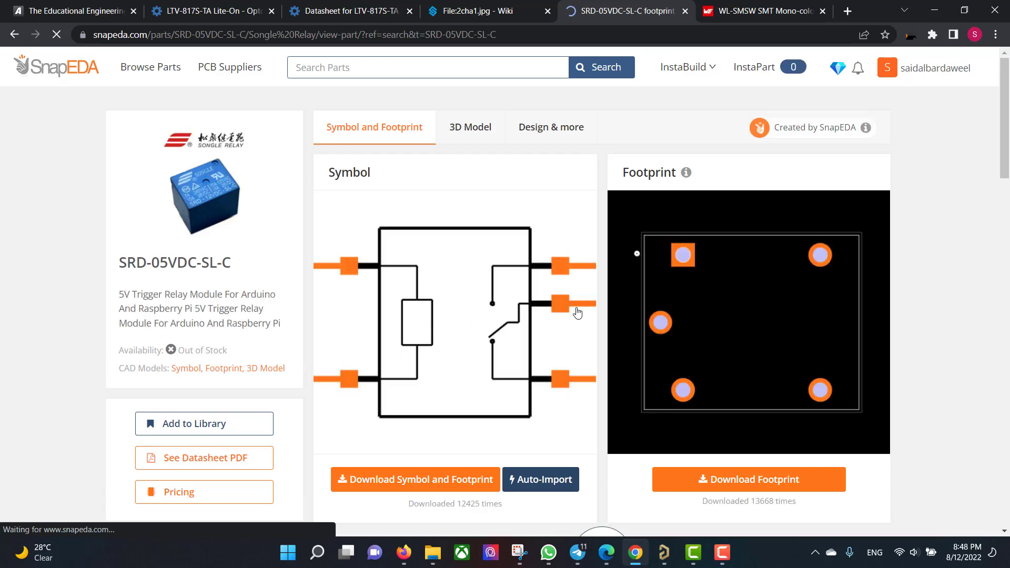
Check the relay's 3D model, download its symbol and footprint in Altium format, and dismiss the alternate part offer
{"action": "left_click", "coordinate": [470, 127]}
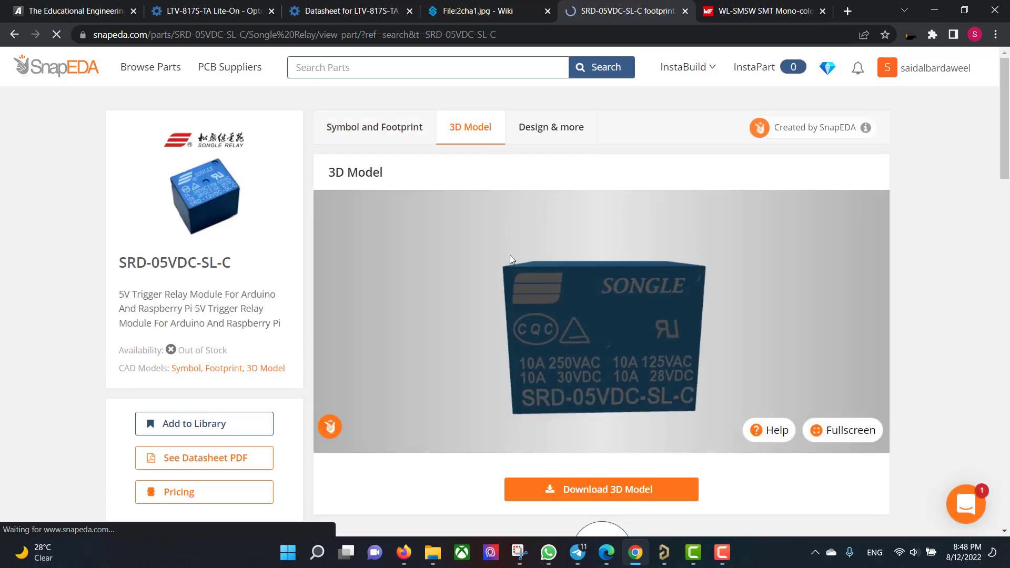
{"action": "left_click", "coordinate": [377, 129]}
{"action": "left_click", "coordinate": [463, 479]}
{"action": "left_click", "coordinate": [462, 166]}
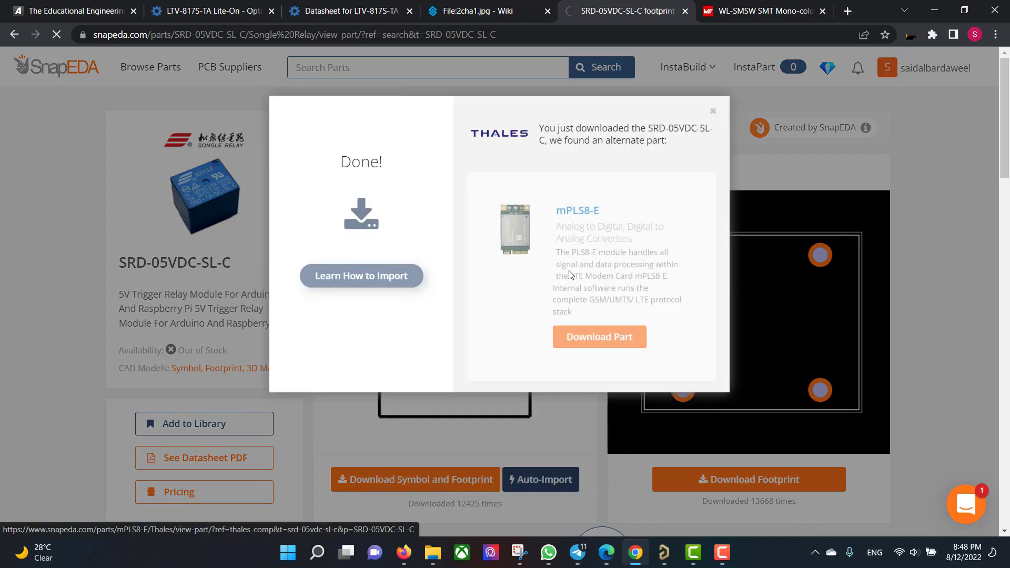
{"action": "left_click", "coordinate": [713, 108]}
Download the SRD-05VDC-SL-C's 3D model as a STEP file and dismiss the alternate part offer
{"action": "left_click", "coordinate": [471, 126]}
{"action": "left_click", "coordinate": [605, 487]}
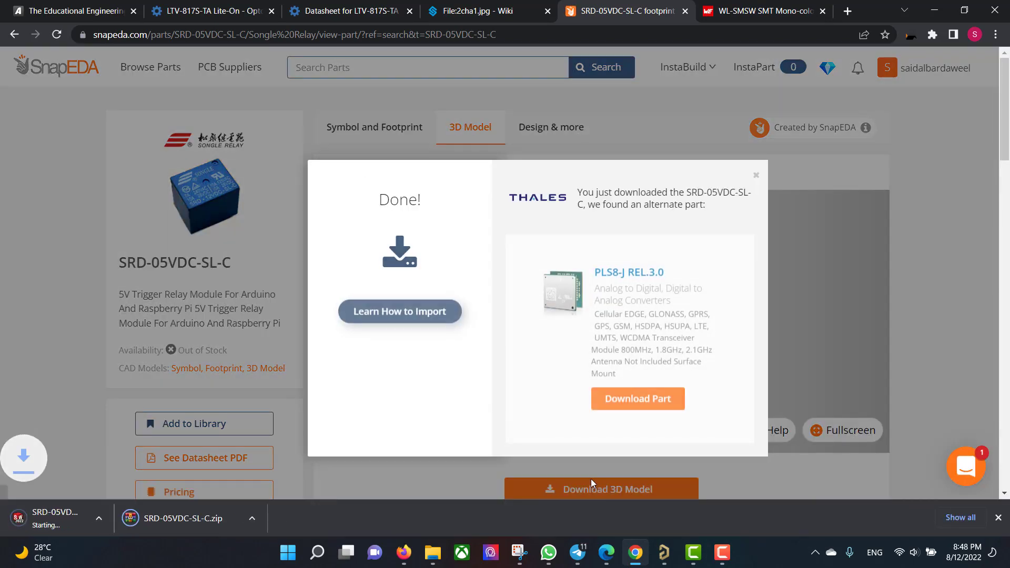
{"action": "left_click", "coordinate": [756, 177]}
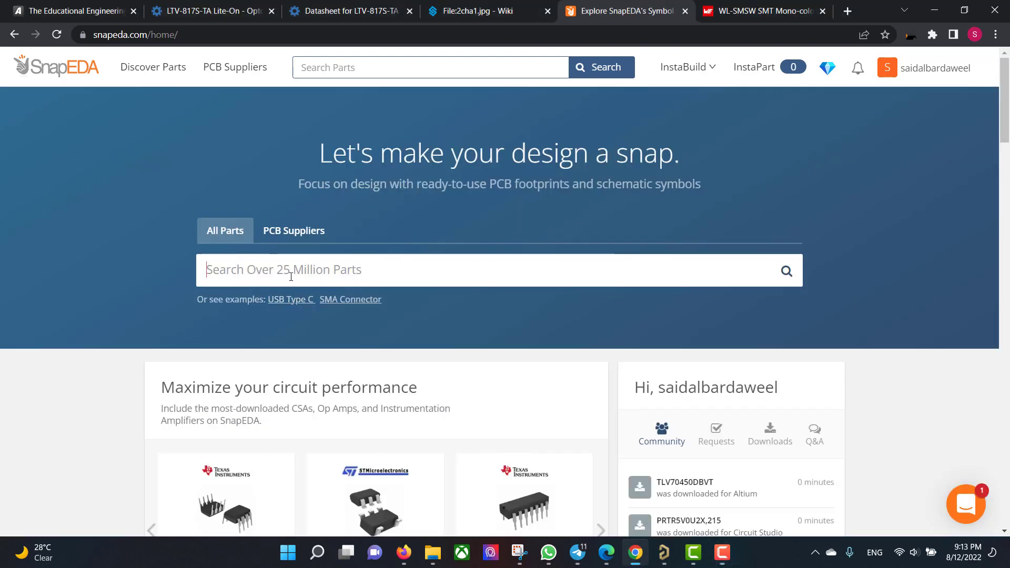
Search SnapEDA for BCW31 and open the part page of the ON Semiconductor BCW31 transistor
{"action": "left_click", "coordinate": [291, 276]}
{"action": "type", "text": "BCW31"}
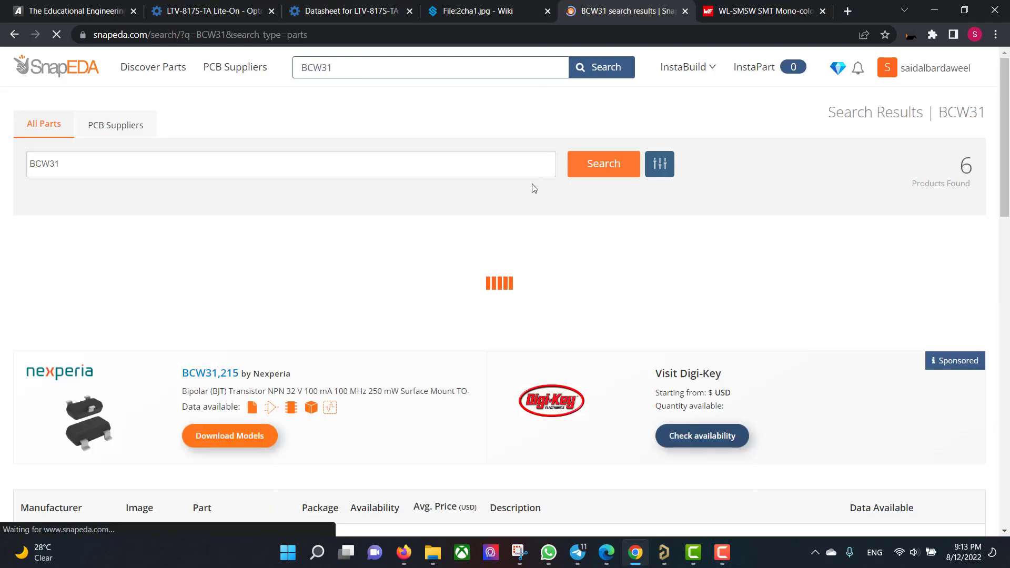
{"action": "scroll", "coordinate": [179, 243], "scroll_direction": "down", "scroll_amount": 4}
{"action": "left_click", "coordinate": [206, 235]}
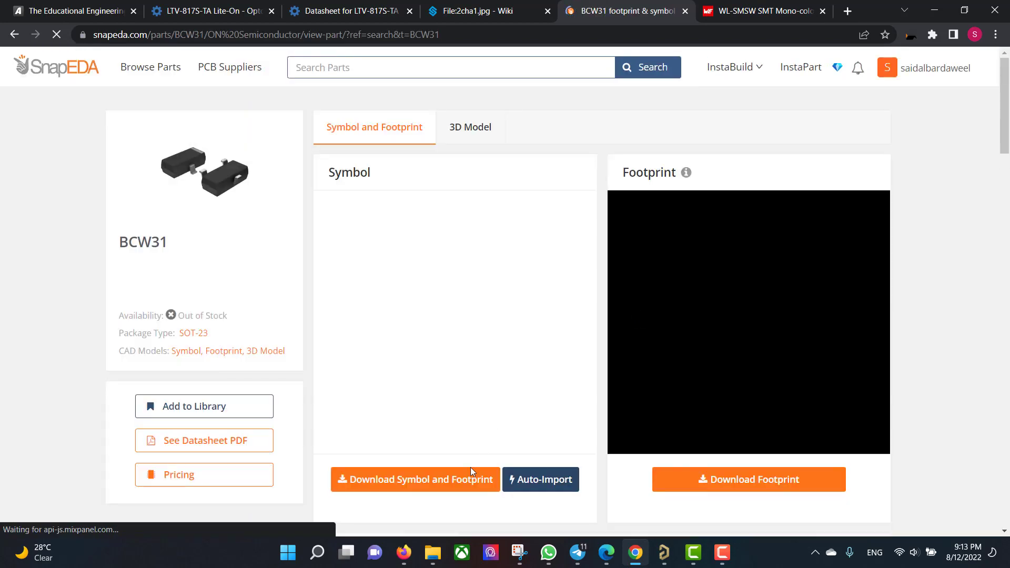
Download the BCW31's symbol and footprint in Altium format and dismiss the alternate part offer
{"action": "scroll", "coordinate": [428, 226], "scroll_direction": "down", "scroll_amount": 4}
{"action": "scroll", "coordinate": [399, 206], "scroll_direction": "up", "scroll_amount": 4}
{"action": "left_click", "coordinate": [380, 175]}
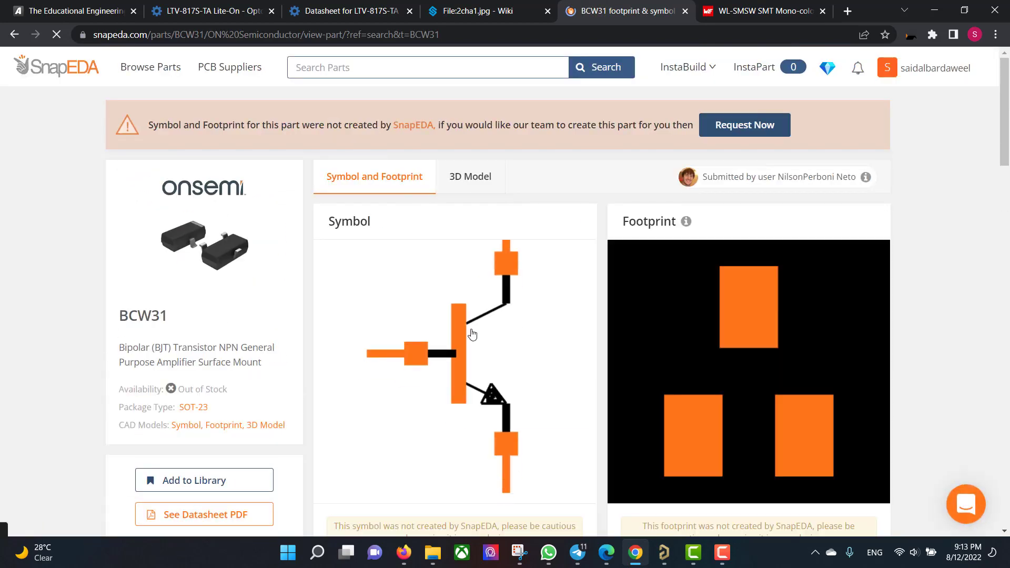
{"action": "scroll", "coordinate": [443, 371], "scroll_direction": "down", "scroll_amount": 4}
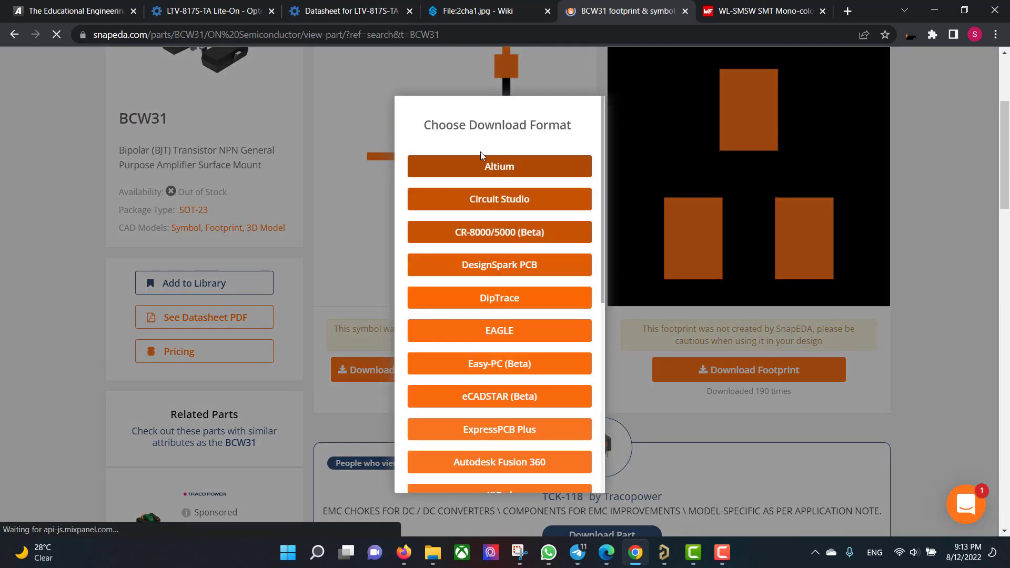
{"action": "left_click", "coordinate": [481, 163]}
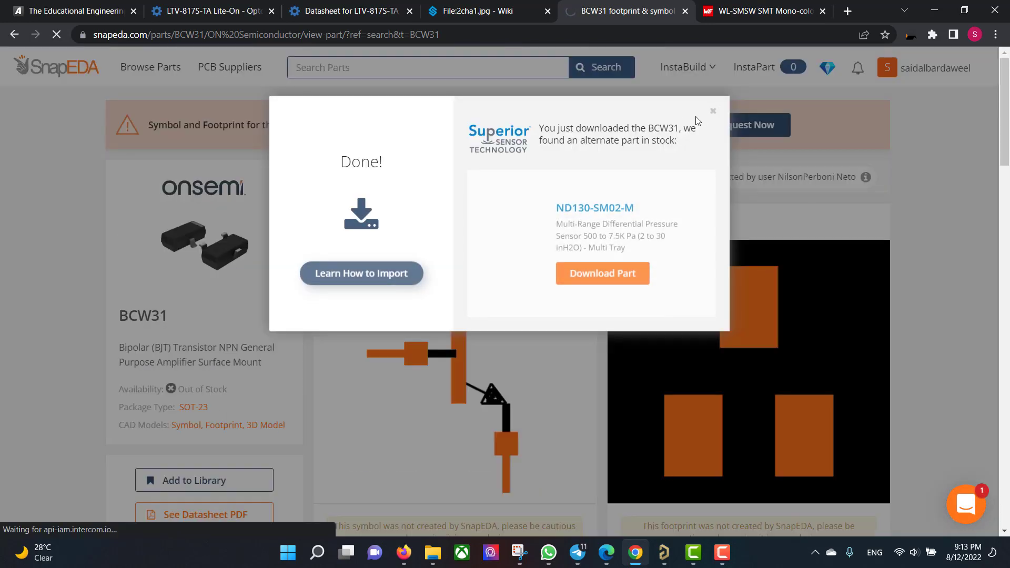
{"action": "left_click", "coordinate": [713, 110]}
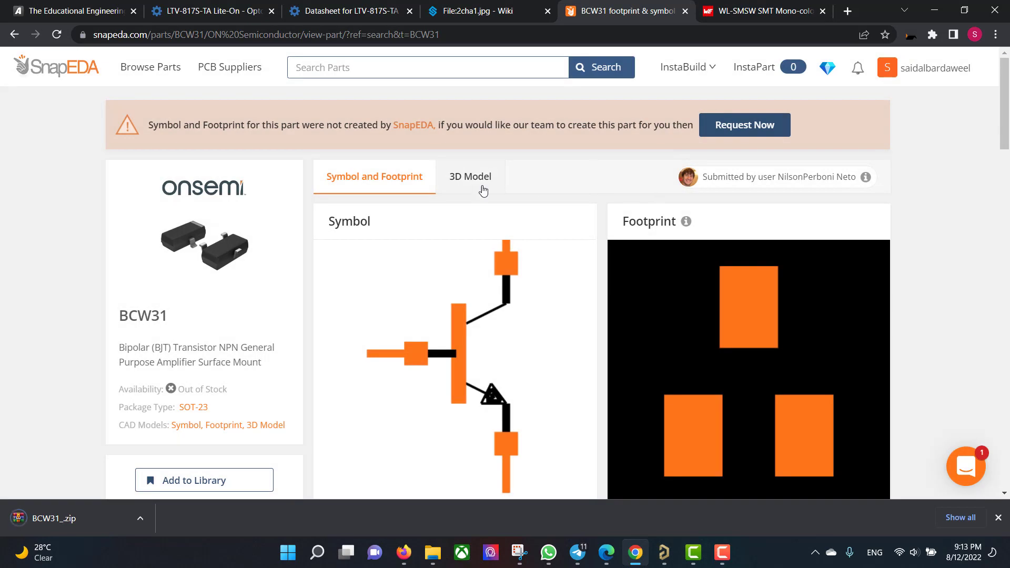
Download the BCW31's 3D model as a STEP file and dismiss the alternate part offer
{"action": "left_click", "coordinate": [477, 178]}
{"action": "scroll", "coordinate": [526, 289], "scroll_direction": "down", "scroll_amount": 5}
{"action": "left_click", "coordinate": [555, 276]}
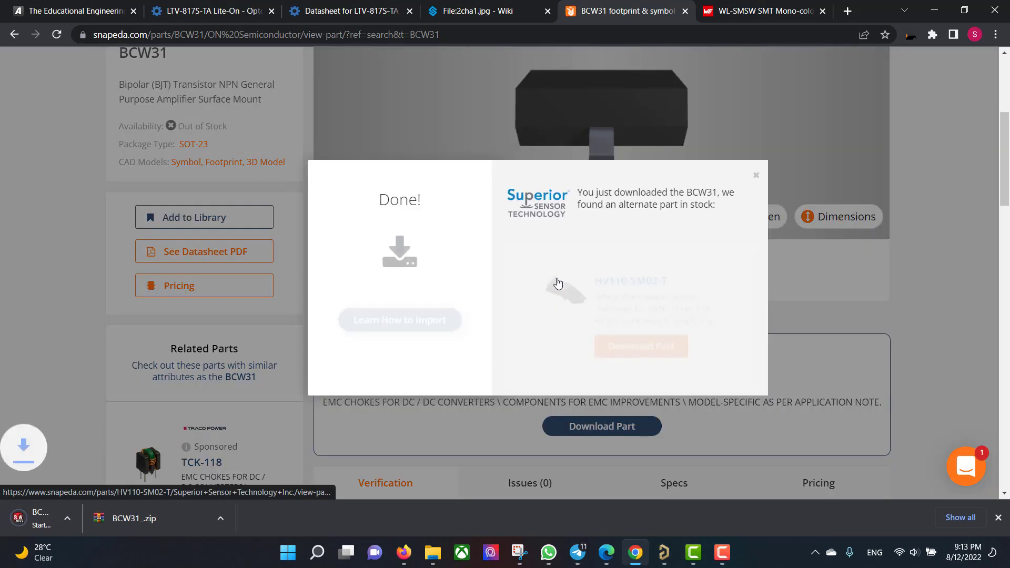
{"action": "left_click", "coordinate": [756, 177]}
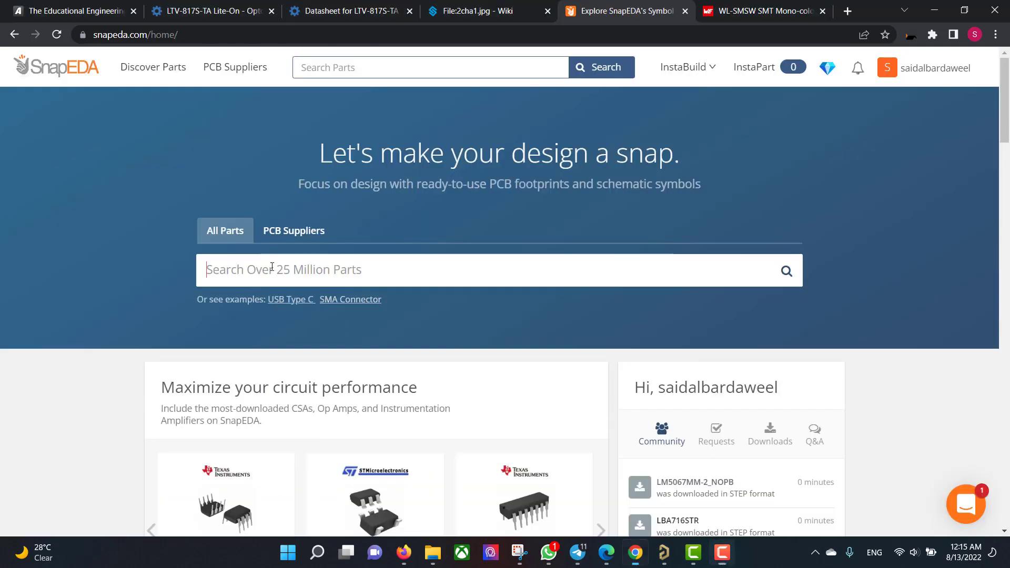
Search SnapEDA for TB006-508-03BE and open the part page of the CUI Devices TB006-508-03BE terminal block
{"action": "left_click", "coordinate": [271, 267]}
{"action": "type", "text": "TB006-508-03BE"}
{"action": "key", "text": "Return"}
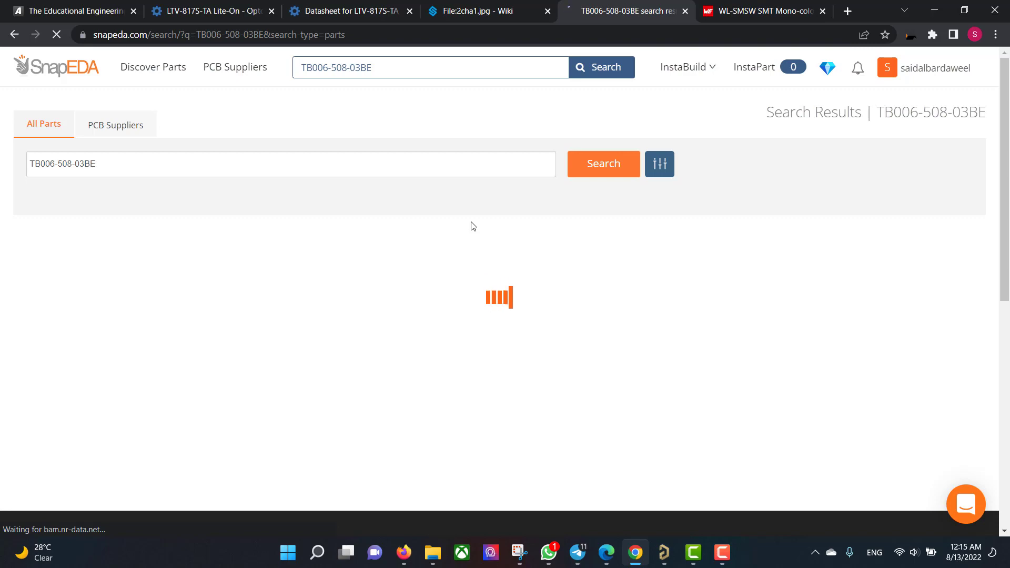
{"action": "scroll", "coordinate": [471, 224], "scroll_direction": "down", "scroll_amount": 4}
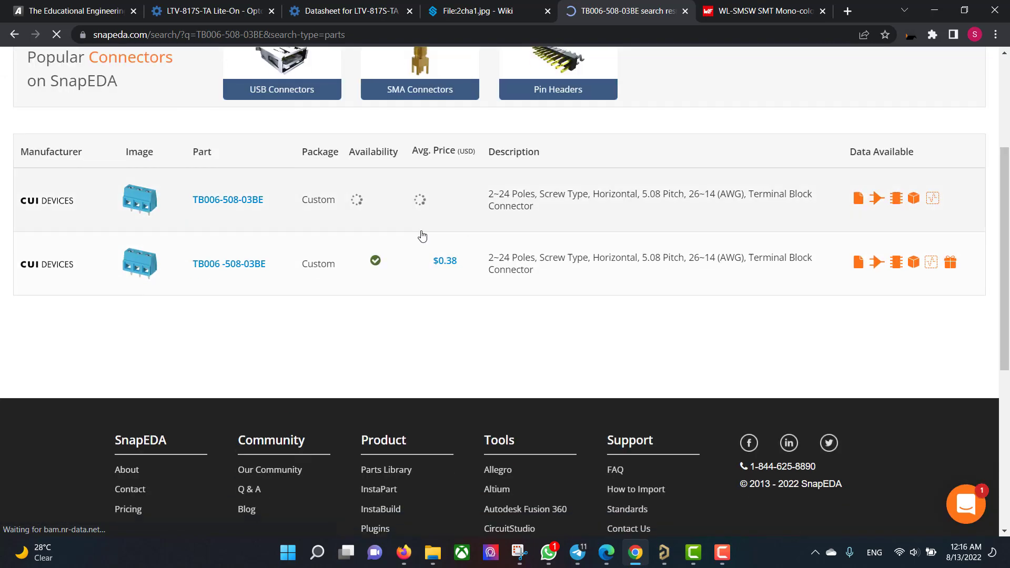
{"action": "left_click", "coordinate": [243, 199]}
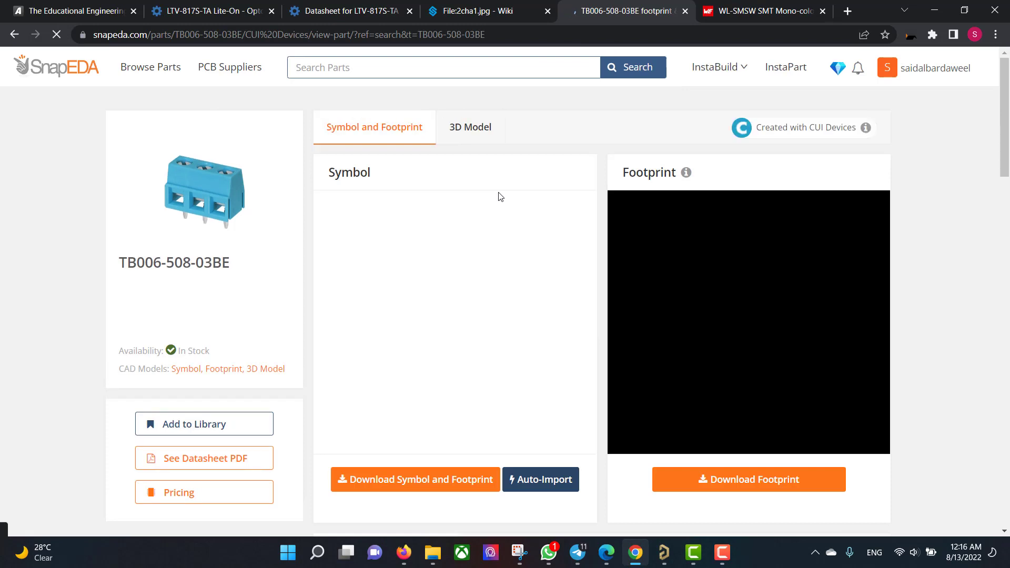
Download the terminal block's symbol and footprint in Altium format and dismiss the alternate part offer
{"action": "scroll", "coordinate": [493, 336], "scroll_direction": "down", "scroll_amount": 1}
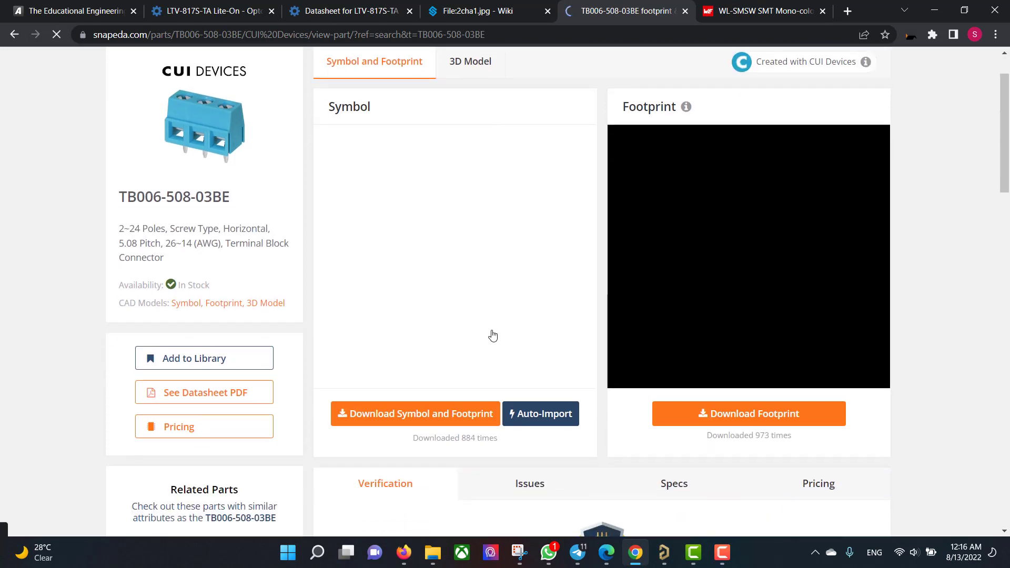
{"action": "left_click", "coordinate": [451, 424]}
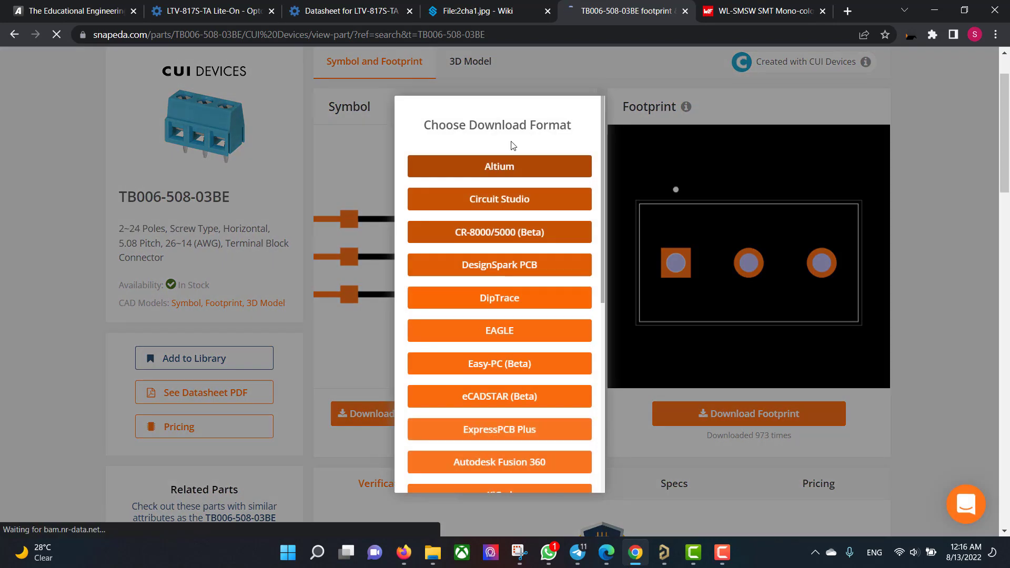
{"action": "left_click", "coordinate": [513, 170]}
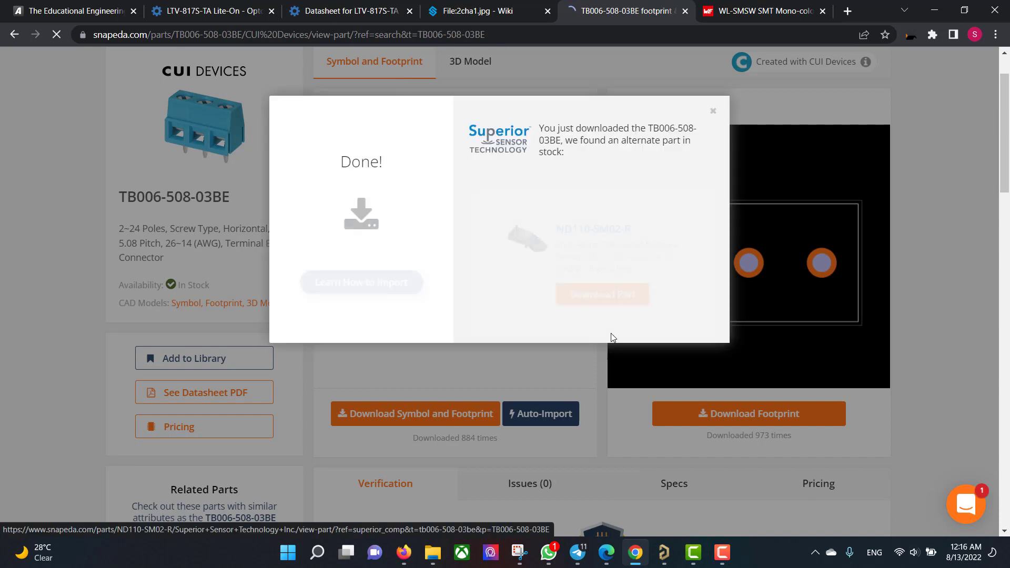
{"action": "left_click", "coordinate": [714, 106]}
Inspect the TB006-508-03BE's 3D model from several angles, download it, and dismiss the alternate part offer
{"action": "left_click", "coordinate": [465, 64]}
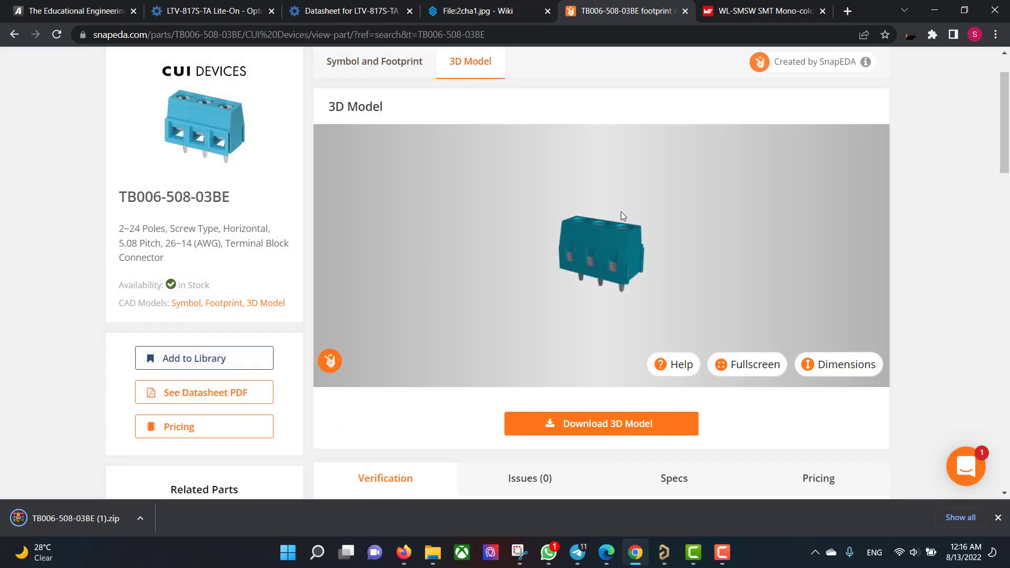
{"action": "scroll", "coordinate": [619, 211], "scroll_direction": "up", "scroll_amount": 5}
{"action": "left_click_drag", "start_coordinate": [619, 212], "coordinate": [739, 214]}
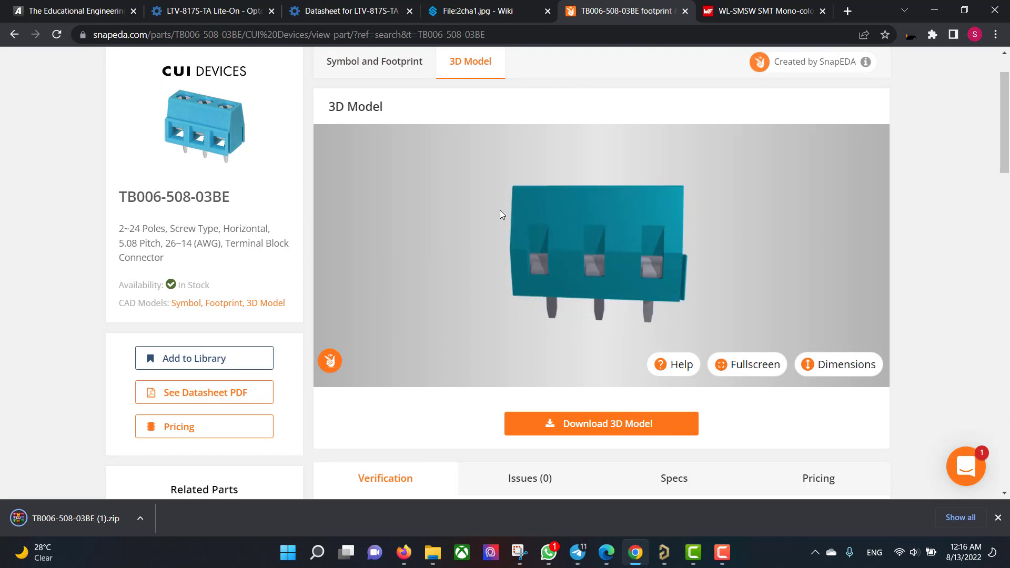
{"action": "left_click_drag", "start_coordinate": [500, 212], "coordinate": [545, 310]}
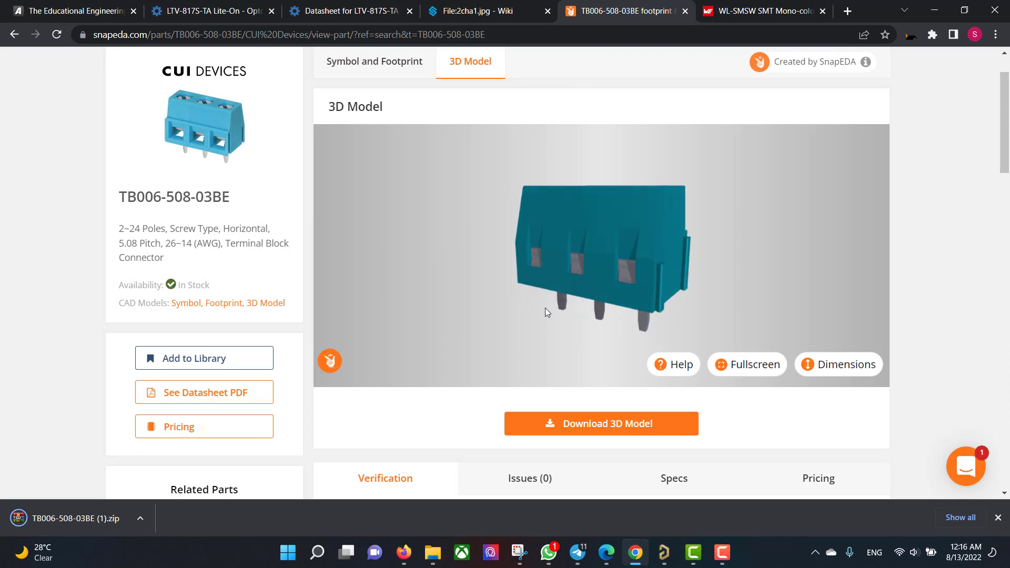
{"action": "left_click", "coordinate": [608, 431]}
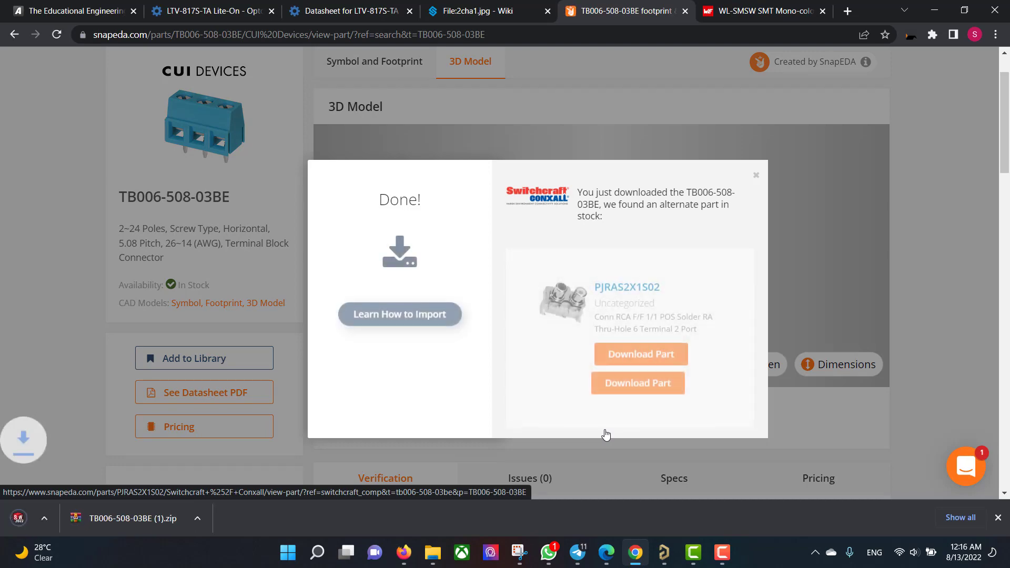
{"action": "left_click", "coordinate": [756, 176]}
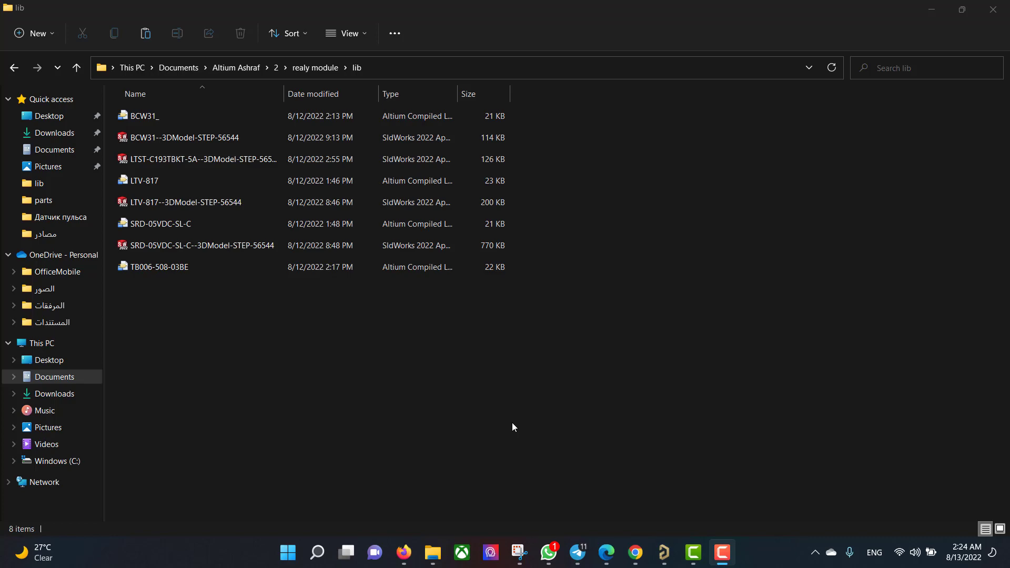
Open the compiled library BCW31_ from the project's lib folder in Altium Designer and extract its source libraries
{"action": "left_click", "coordinate": [143, 117]}
{"action": "double_click", "coordinate": [143, 117]}
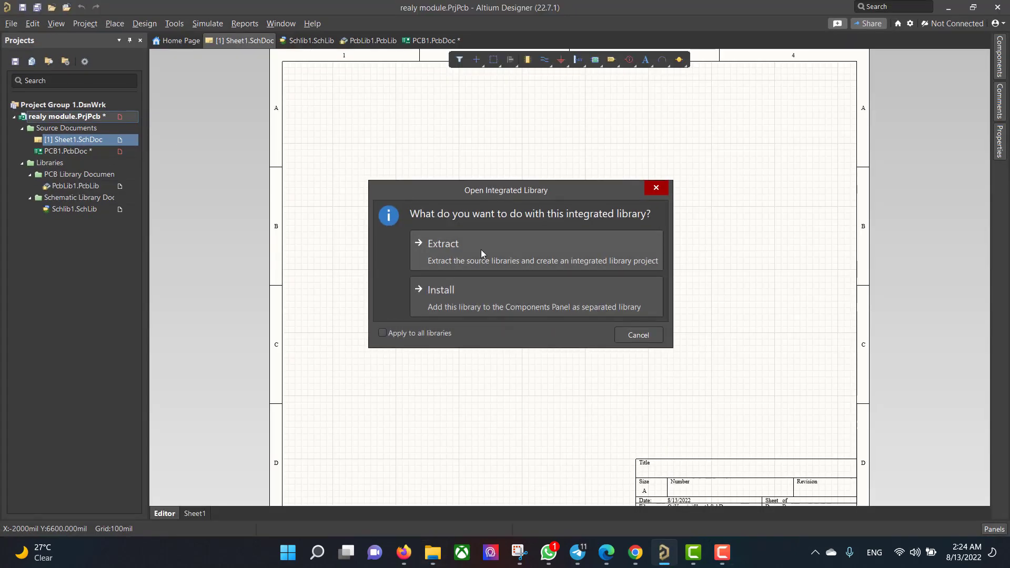
{"action": "left_click", "coordinate": [481, 249]}
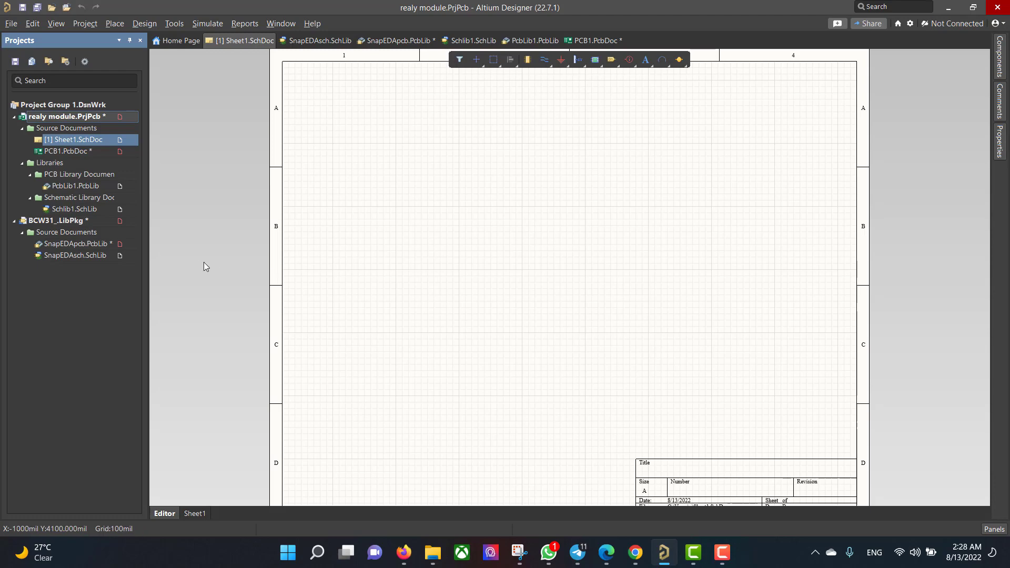
Open the footprint library SnapEDApcb.PcbLib of the BCW31_ package and load BCW31--3DModel-STEP-56544 as a 3D body
{"action": "double_click", "coordinate": [59, 244]}
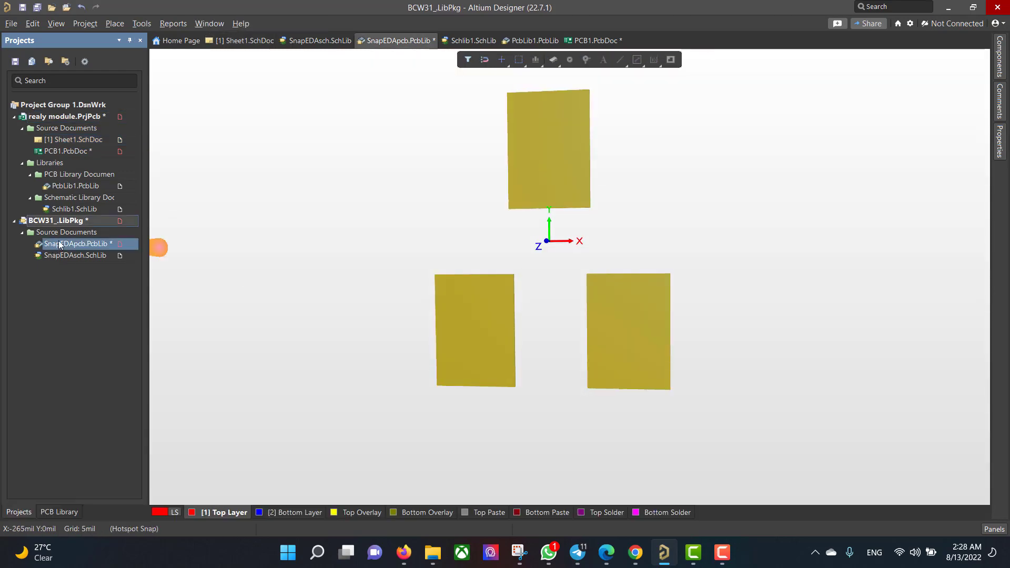
{"action": "left_click", "coordinate": [114, 24]}
{"action": "left_click", "coordinate": [160, 148]}
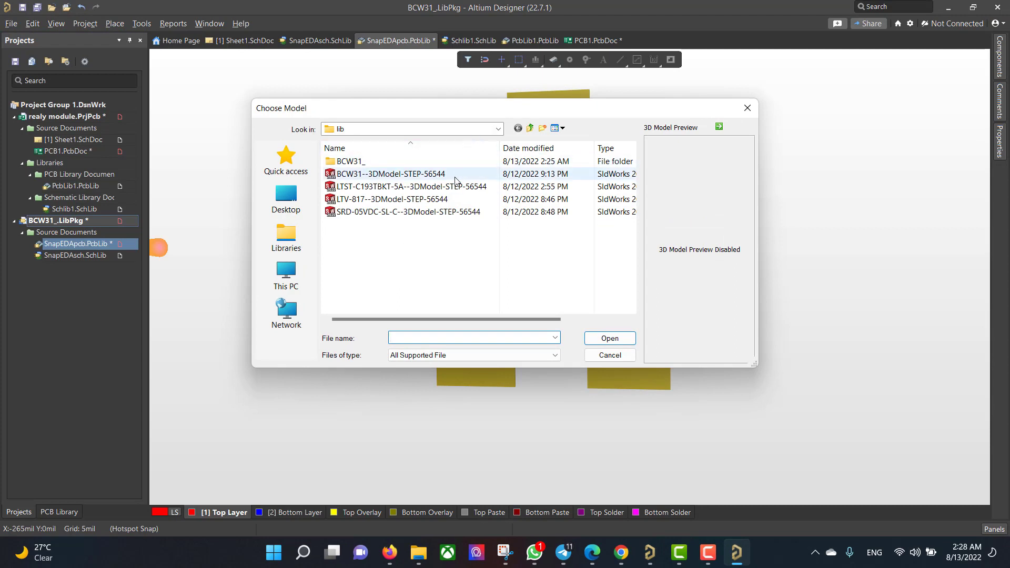
{"action": "left_click", "coordinate": [454, 175]}
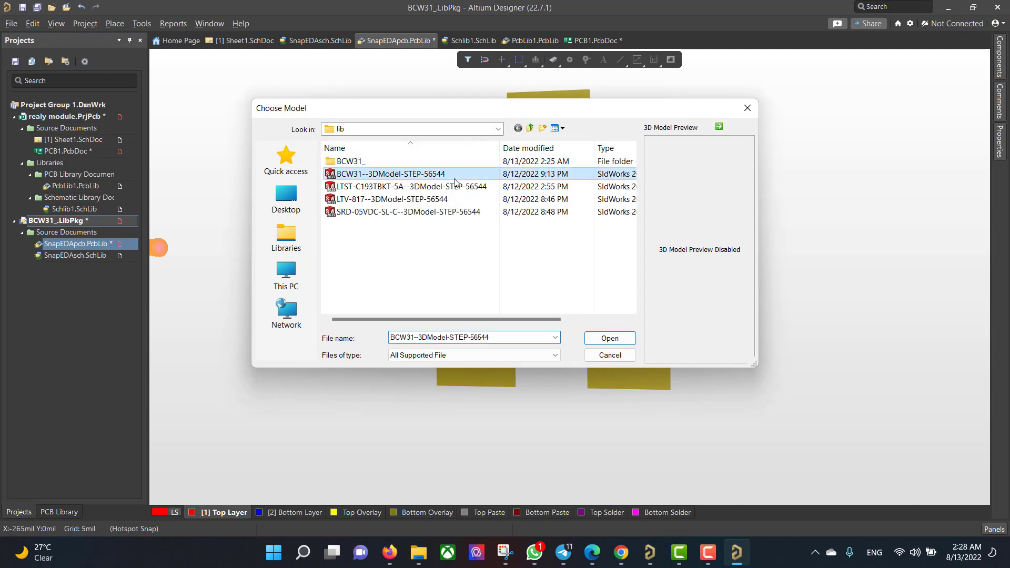
{"action": "left_click", "coordinate": [614, 337]}
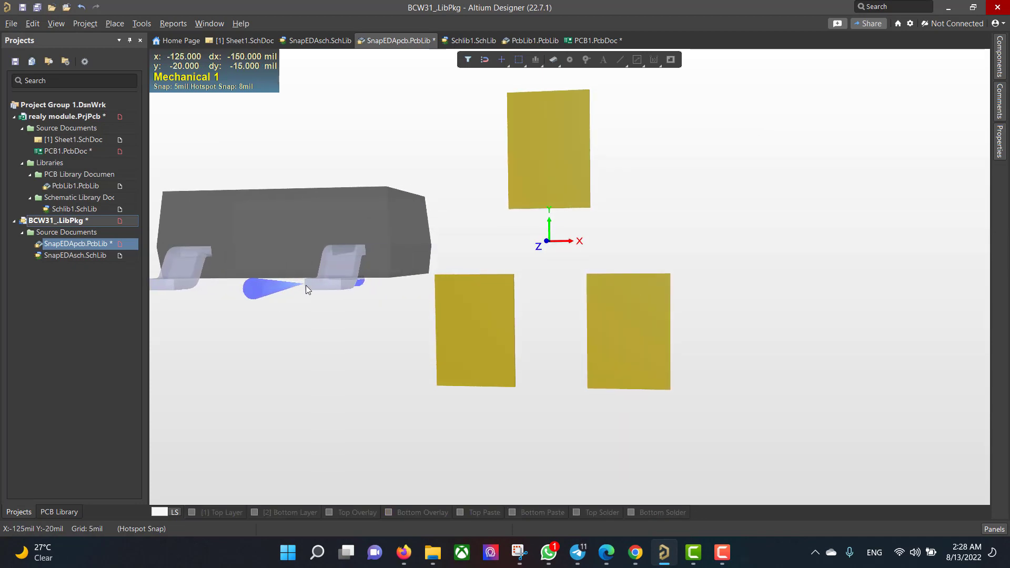
Place the BCW31 3D body beside the footprint pads at about X -125 mil, Y -20 mil, and open its properties
{"action": "left_click", "coordinate": [306, 286]}
{"action": "right_click", "coordinate": [452, 352]}
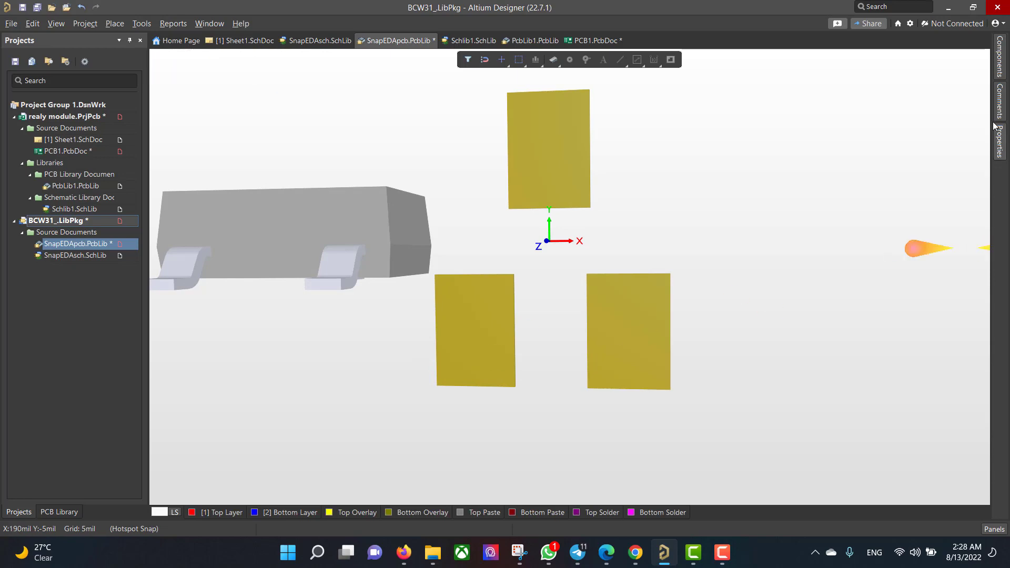
{"action": "double_click", "coordinate": [381, 220]}
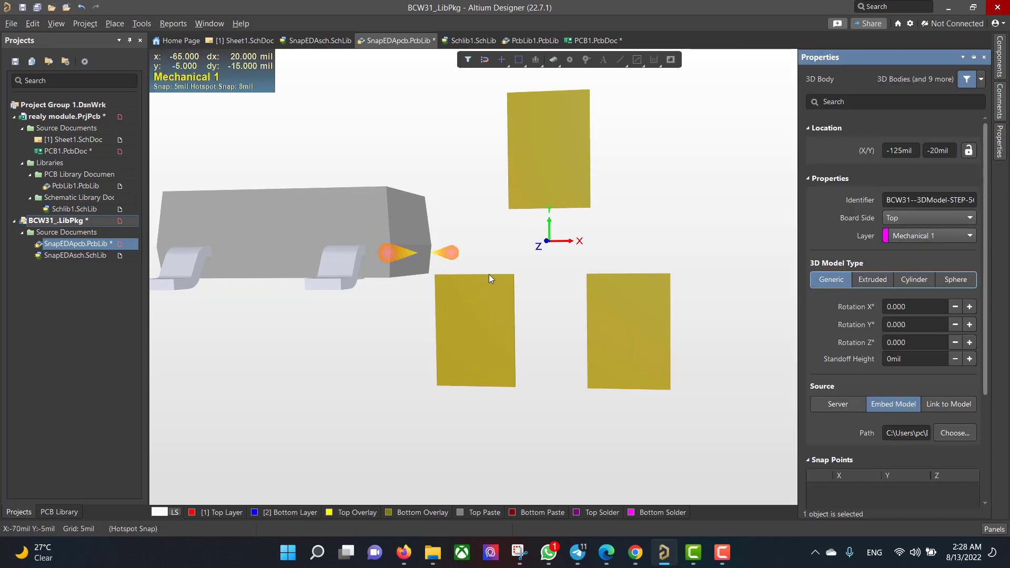
Set the BCW31 3D body's rotation to X 90°, Y 0°, Z 0° and centre it on the footprint origin over the pads
{"action": "left_click", "coordinate": [972, 328]}
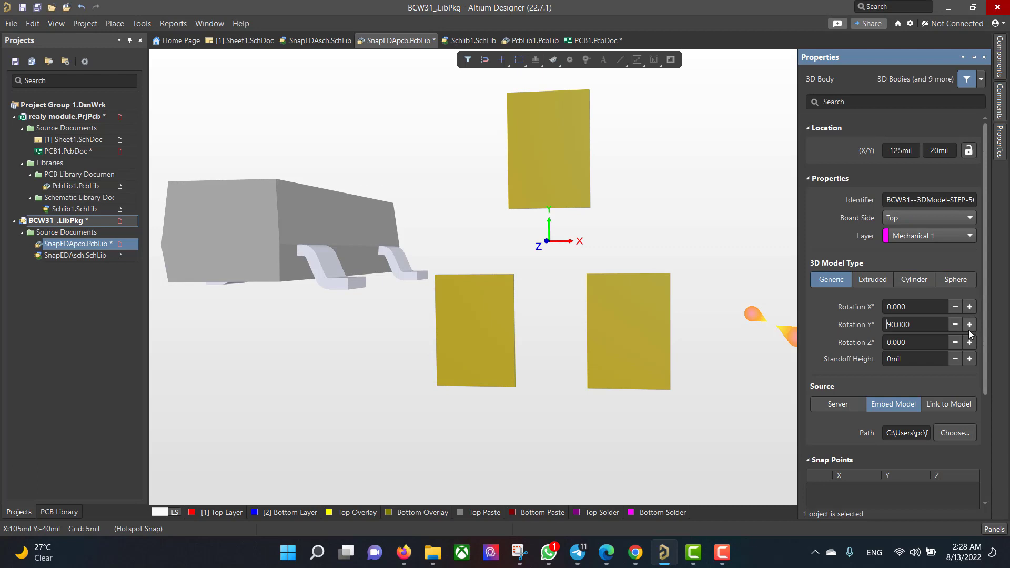
{"action": "left_click", "coordinate": [955, 328]}
{"action": "left_click", "coordinate": [969, 306]}
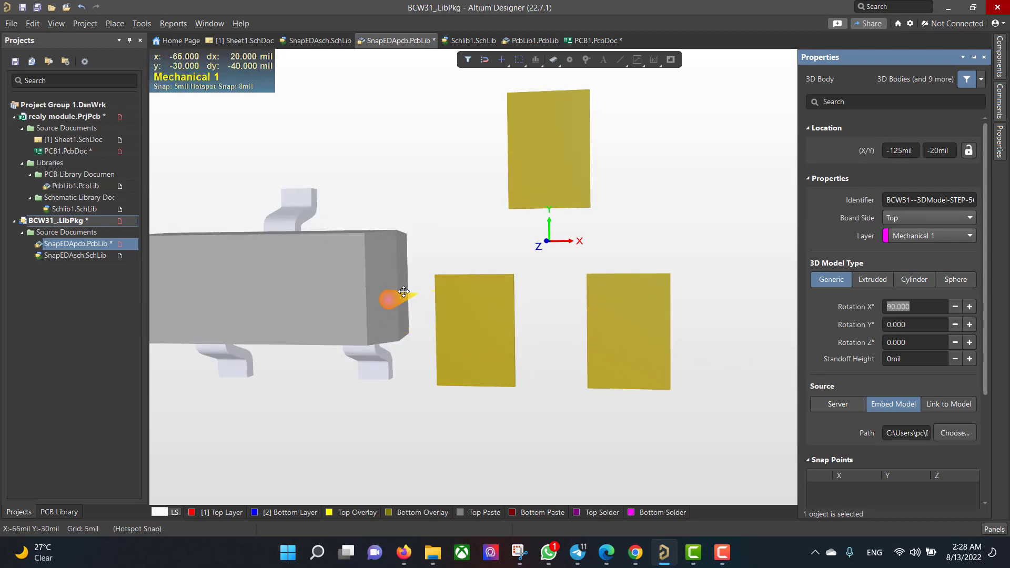
{"action": "left_click_drag", "start_coordinate": [338, 286], "coordinate": [550, 238]}
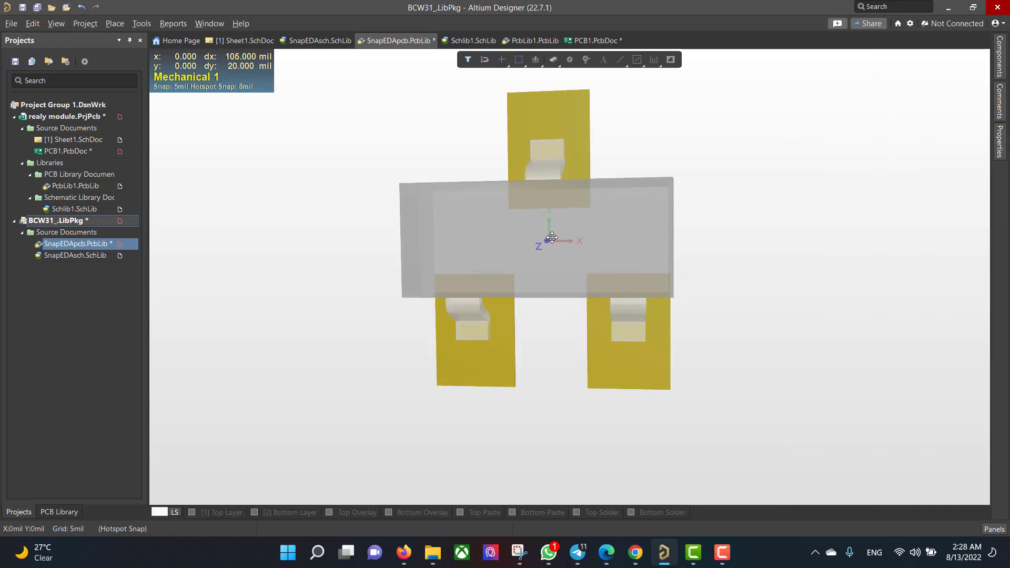
{"action": "left_click_drag", "start_coordinate": [550, 238], "coordinate": [552, 237]}
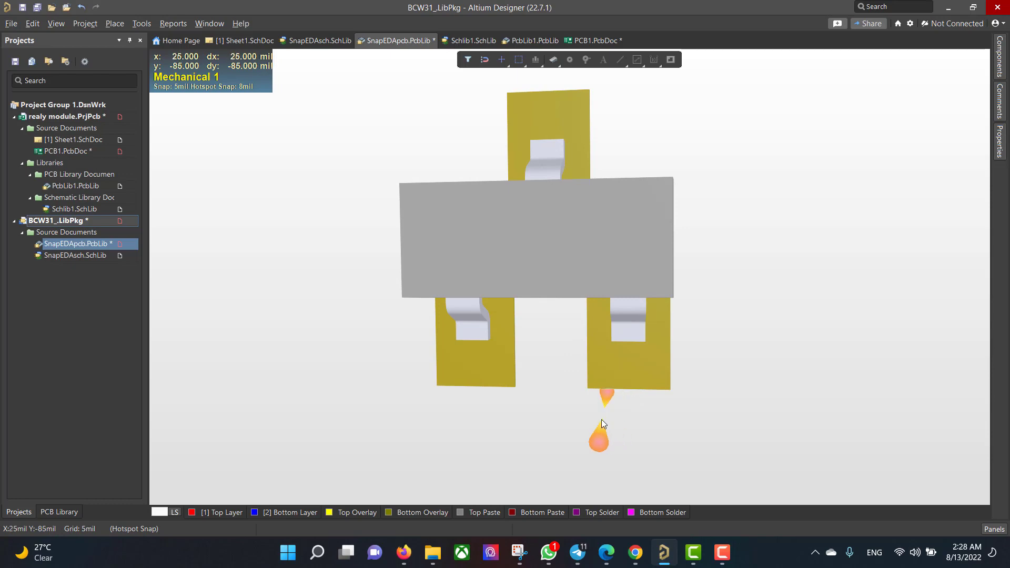
{"action": "left_click", "coordinate": [601, 419]}
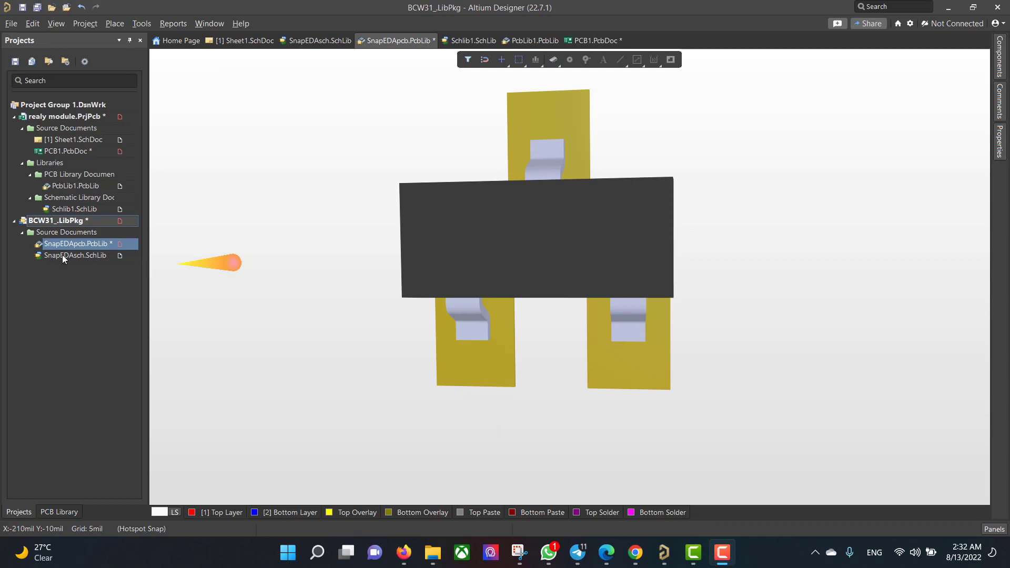
Open the BCW31_ package's SnapEDAsch.SchLib and add the SOT23-BEC footprint from SnapEDApcb.PcbLib to the transistor symbol
{"action": "double_click", "coordinate": [62, 255]}
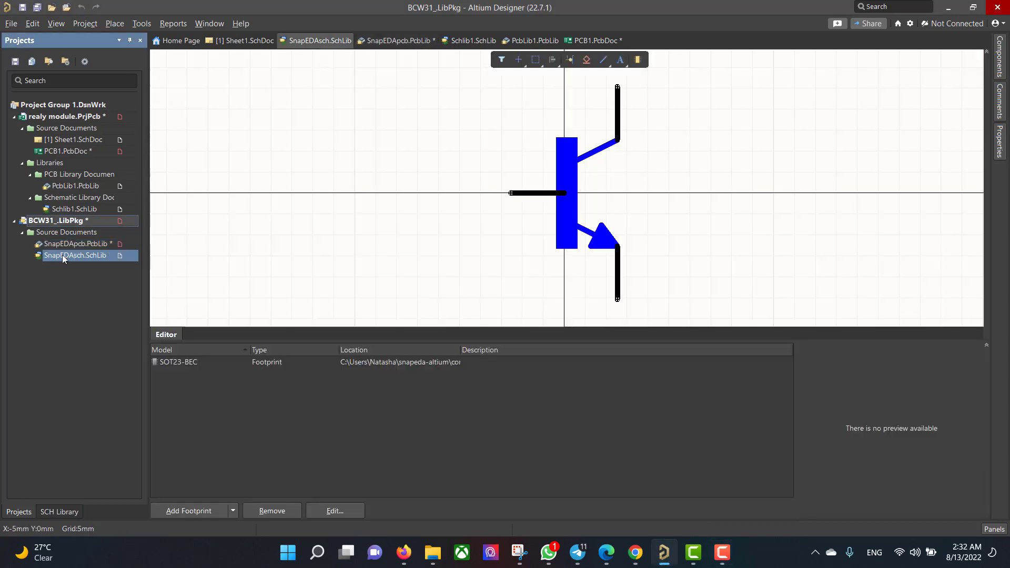
{"action": "left_click", "coordinate": [200, 510]}
{"action": "left_click", "coordinate": [573, 124]}
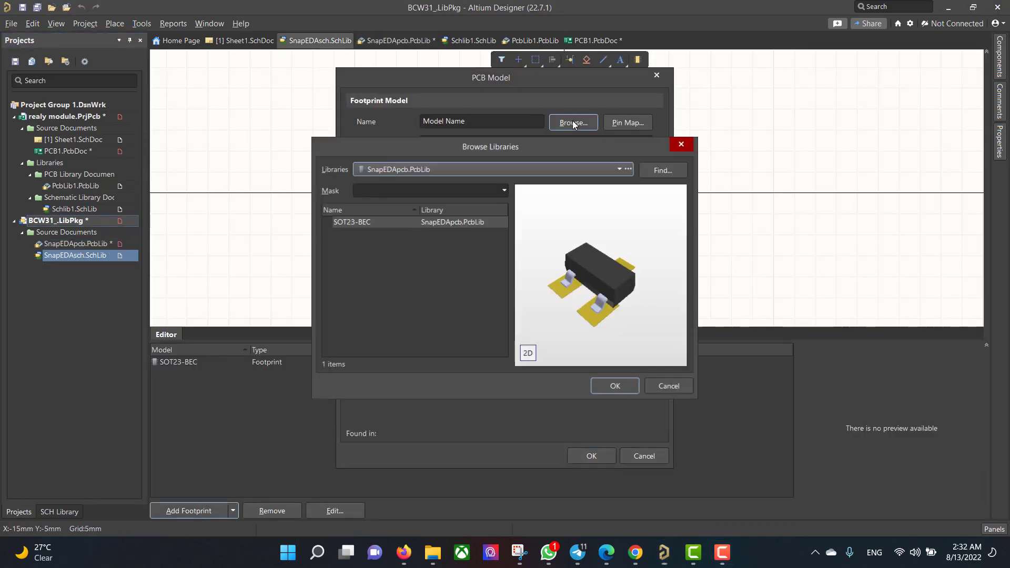
{"action": "left_click", "coordinate": [618, 387]}
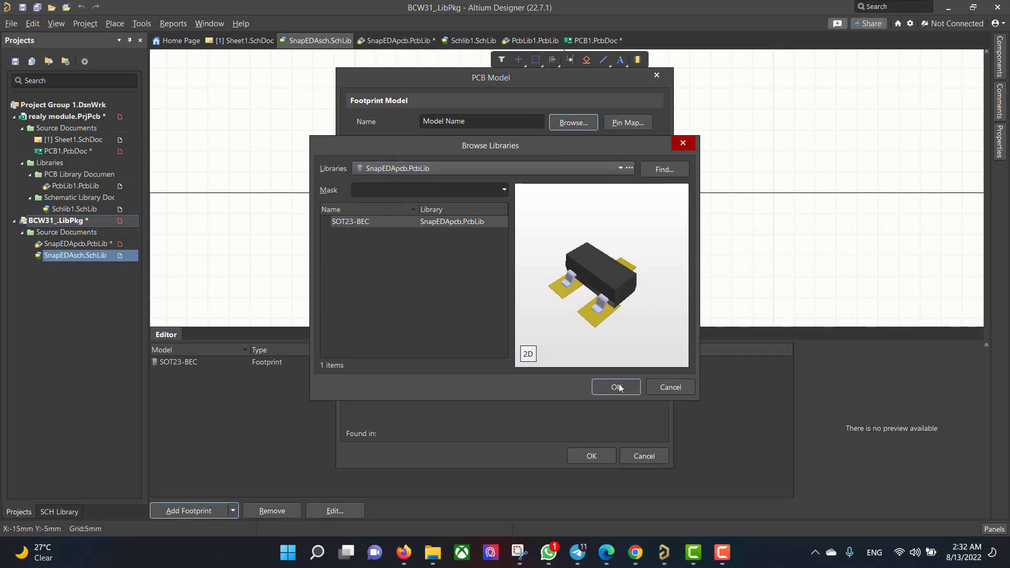
{"action": "left_click", "coordinate": [592, 457]}
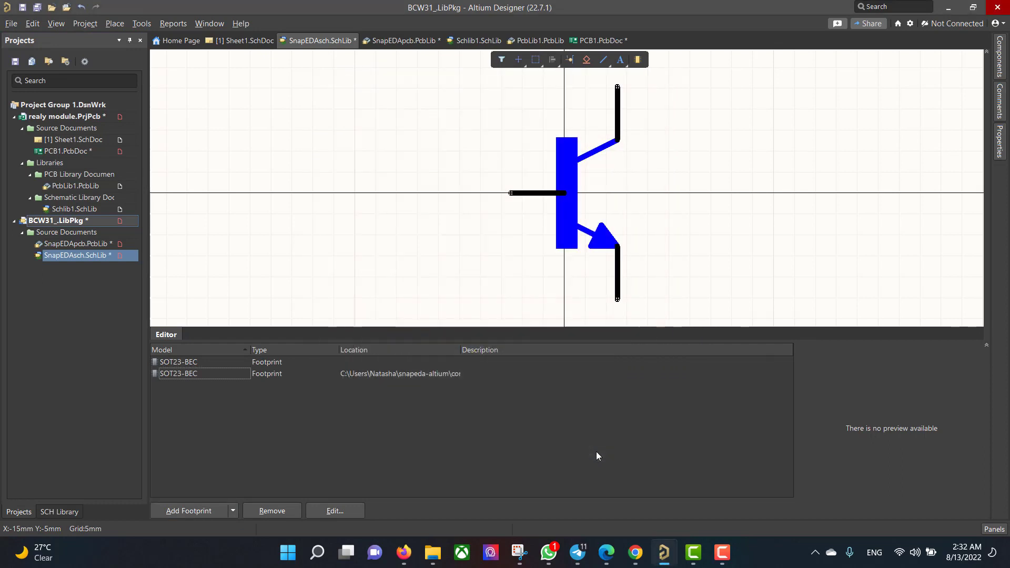
Delete the original SOT23-BEC footprint link with the external snapeda-altium location and save the schematic library
{"action": "left_click", "coordinate": [198, 374]}
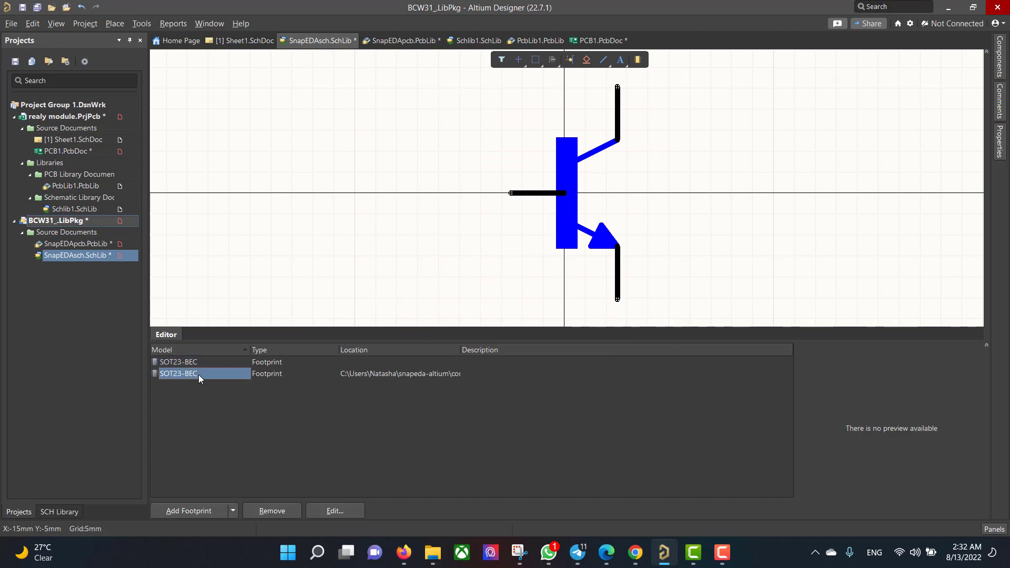
{"action": "right_click", "coordinate": [198, 374]}
{"action": "left_click", "coordinate": [242, 402]}
{"action": "left_click", "coordinate": [516, 300]}
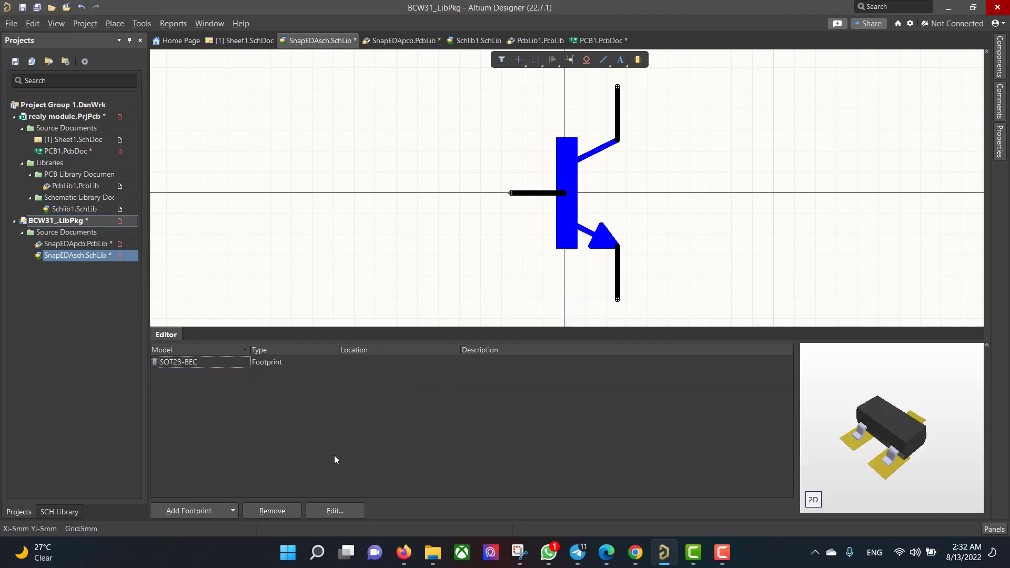
{"action": "key", "text": "ctrl+s"}
Move SnapEDApcb.PcbLib and SnapEDAsch.SchLib from the BCW31_ package into the realy module.PrjPcb project
{"action": "double_click", "coordinate": [77, 245]}
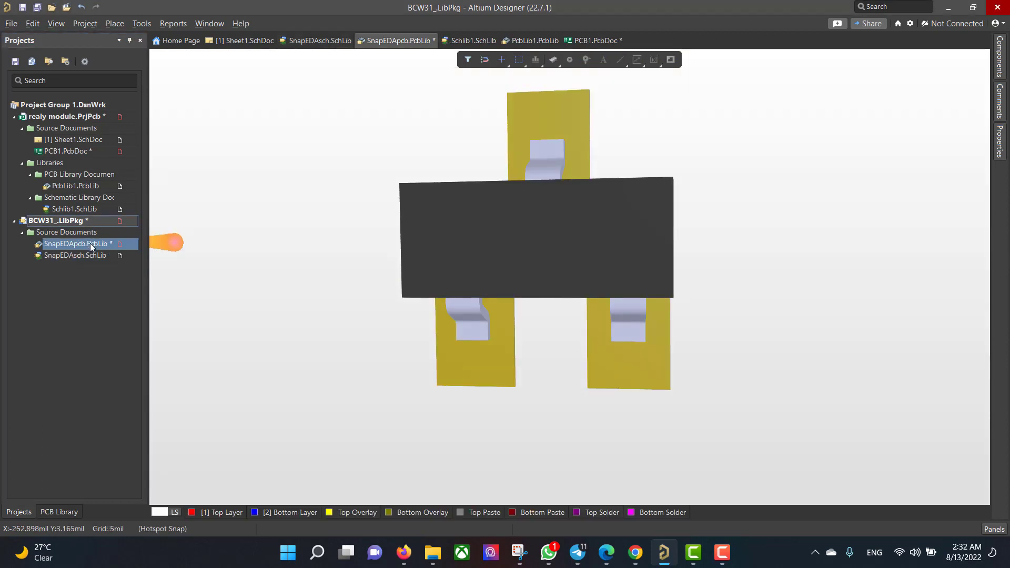
{"action": "left_click", "coordinate": [91, 245]}
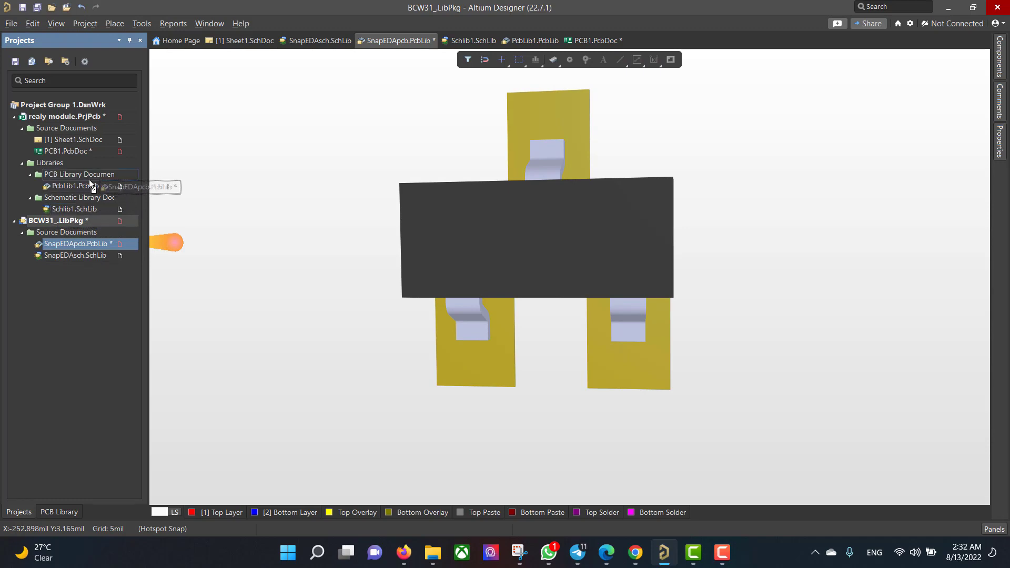
{"action": "left_click_drag", "start_coordinate": [89, 179], "coordinate": [91, 181]}
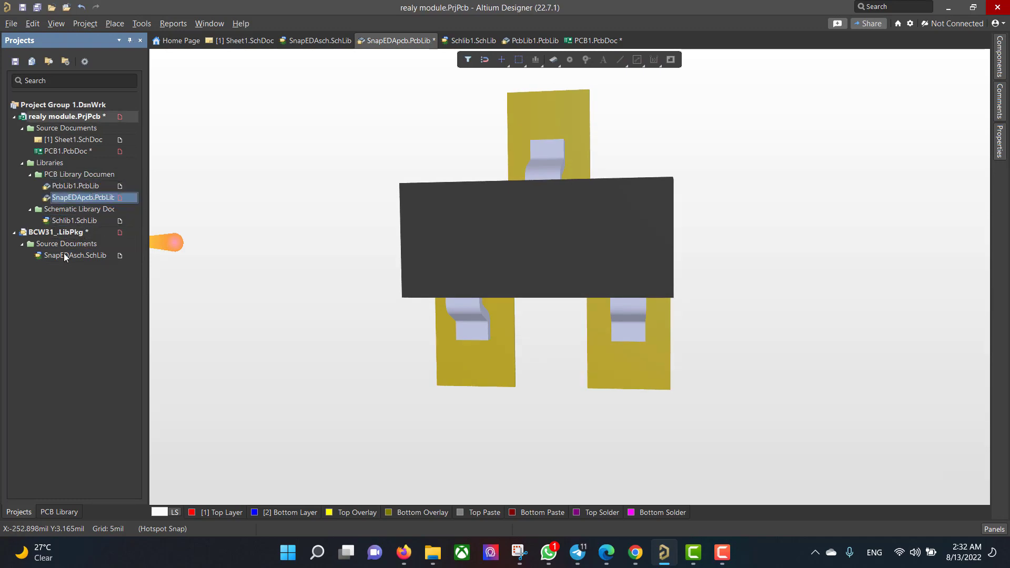
{"action": "double_click", "coordinate": [64, 256]}
{"action": "left_click_drag", "start_coordinate": [64, 256], "coordinate": [60, 222]}
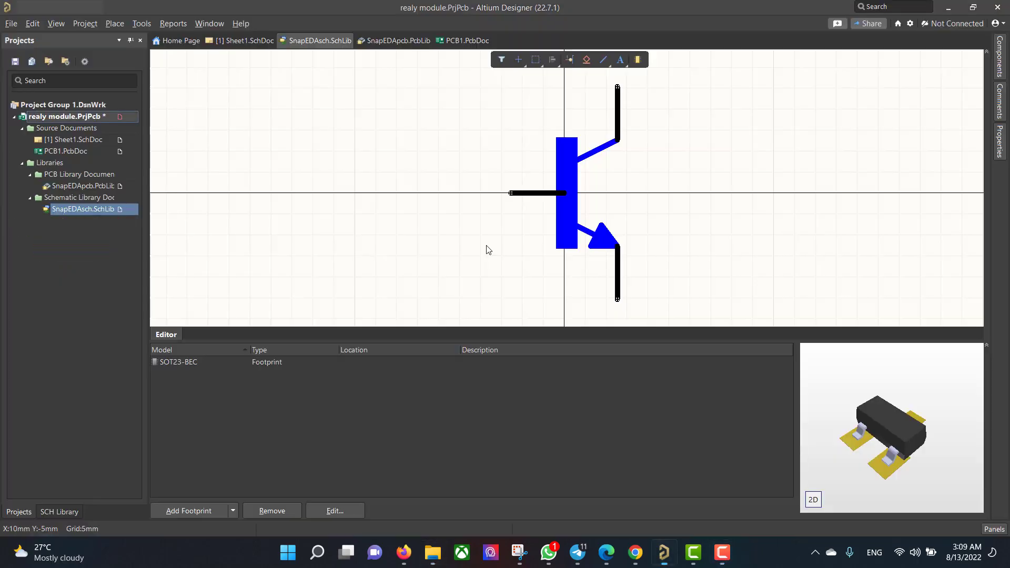
Open the LTV-817-A package's footprint library and place LTV-817-A--3DModel-STEP-56544 as a 3D body beside the pads
{"action": "double_click", "coordinate": [54, 243]}
{"action": "scroll", "coordinate": [437, 284], "scroll_direction": "down", "scroll_amount": 3, "text": "ctrl"}
{"action": "left_click", "coordinate": [115, 23]}
{"action": "left_click", "coordinate": [147, 147]}
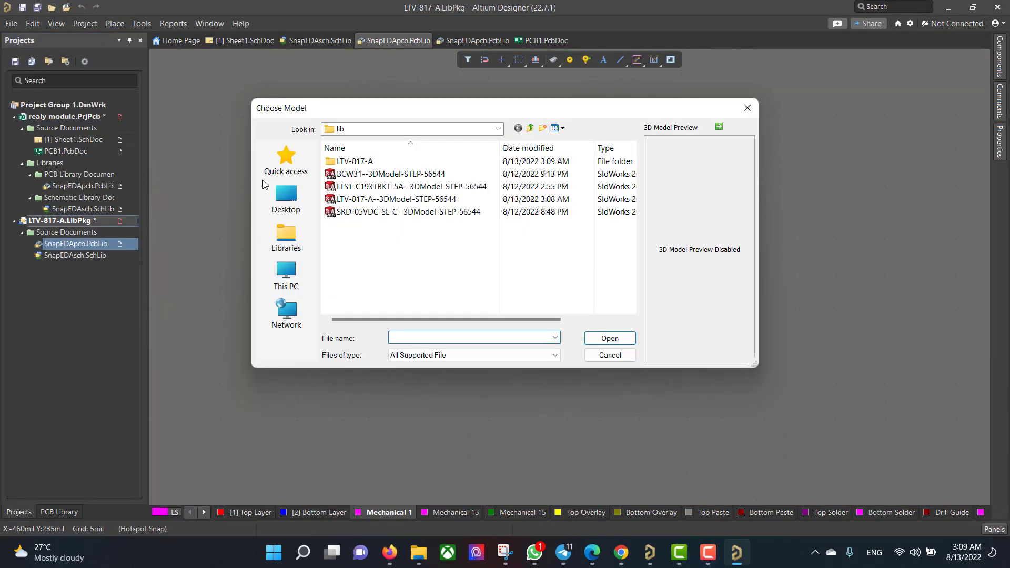
{"action": "left_click", "coordinate": [396, 199]}
{"action": "left_click", "coordinate": [606, 338]}
{"action": "left_click", "coordinate": [781, 238]}
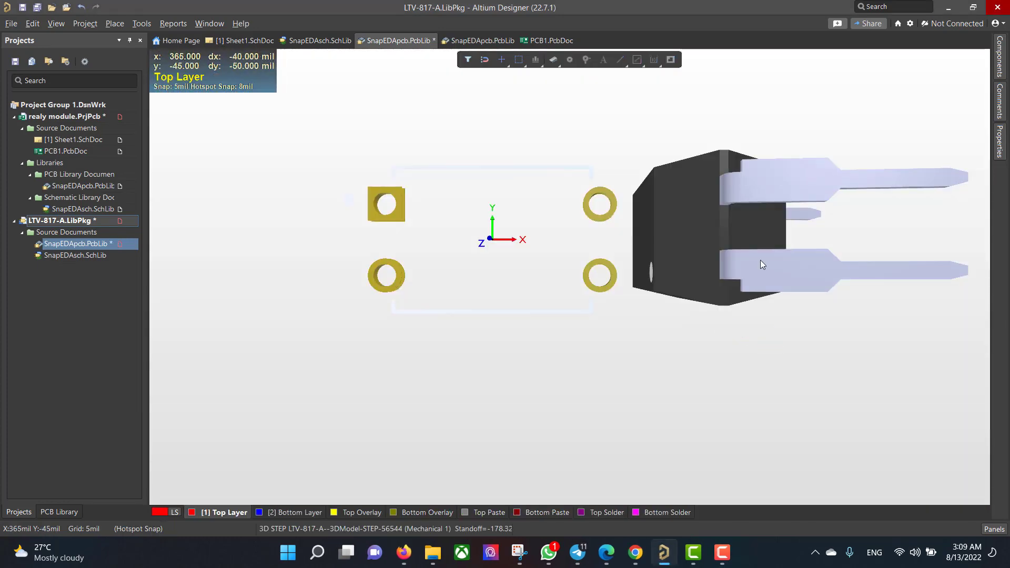
In 3D view, set the LTV-817-A body's rotation to X 90°, Y 0°, Z 270° and move it to about X -75 mil, Y -160 mil
{"action": "key", "text": "3"}
{"action": "double_click", "coordinate": [729, 217]}
{"action": "left_click", "coordinate": [971, 343]}
{"action": "left_click", "coordinate": [970, 344]}
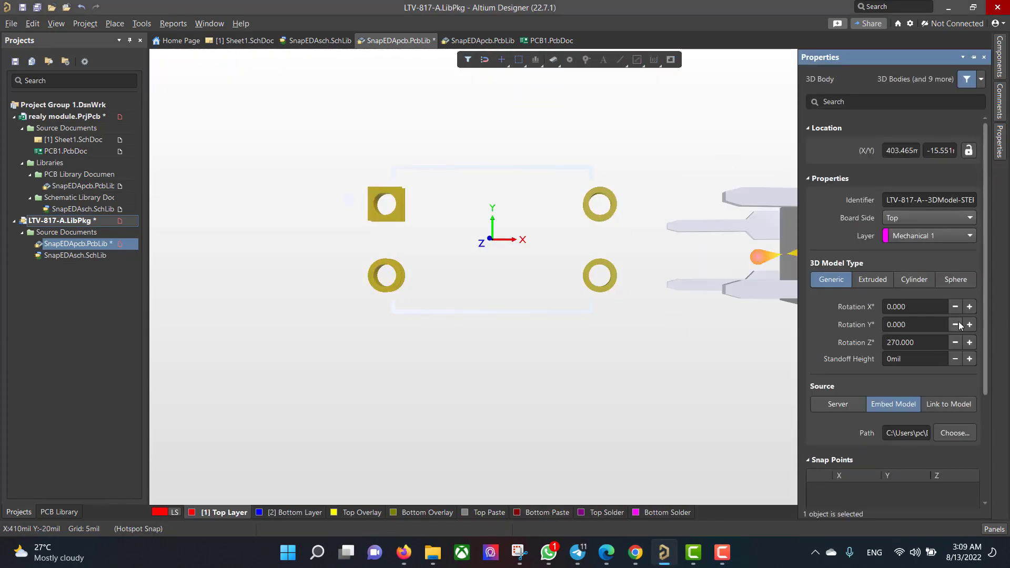
{"action": "left_click", "coordinate": [957, 325]}
{"action": "left_click", "coordinate": [957, 325]}
{"action": "left_click", "coordinate": [957, 326]}
{"action": "left_click", "coordinate": [957, 326]}
{"action": "left_click_drag", "start_coordinate": [774, 253], "coordinate": [439, 352]}
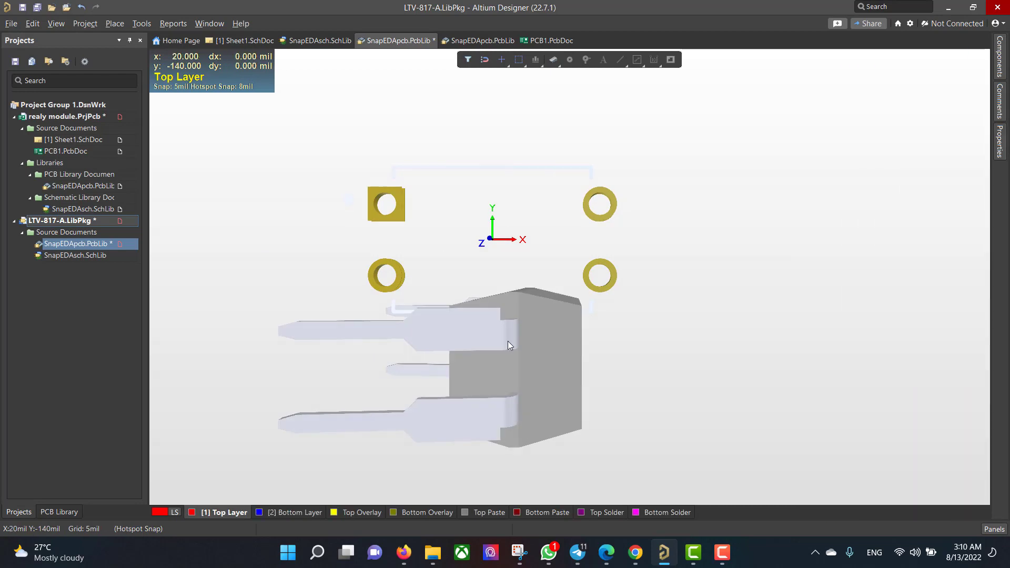
{"action": "double_click", "coordinate": [510, 342]}
{"action": "left_click", "coordinate": [956, 309]}
{"action": "left_click", "coordinate": [954, 307]}
With the board flipped, use 3D body placement to anchor the LTV-817-A body at a pin tip and bring it to the square pad
{"action": "key", "text": "ctrl+f"}
{"action": "left_click", "coordinate": [142, 23]}
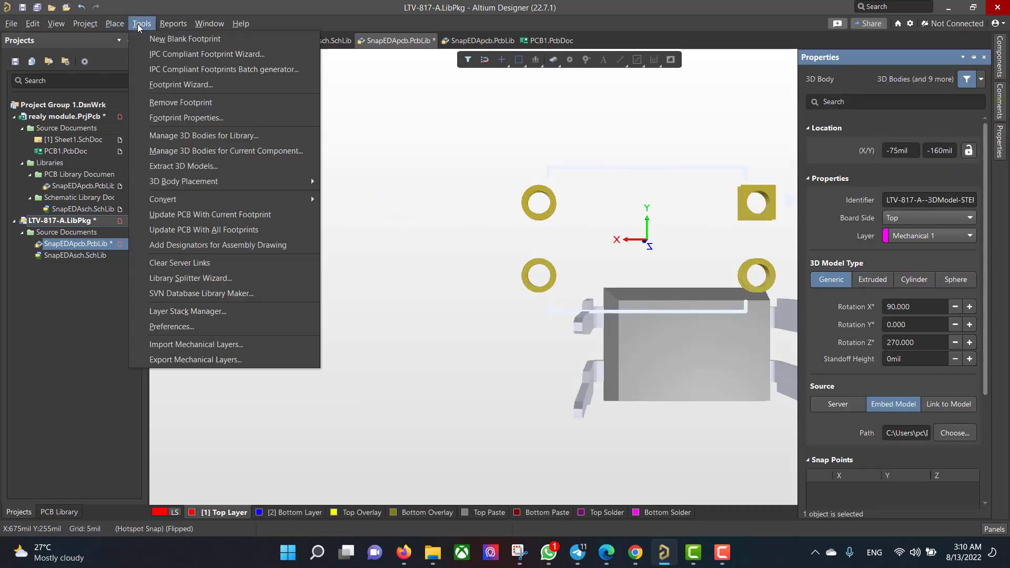
{"action": "mouse_move", "coordinate": [295, 181]}
{"action": "left_click", "coordinate": [371, 182]}
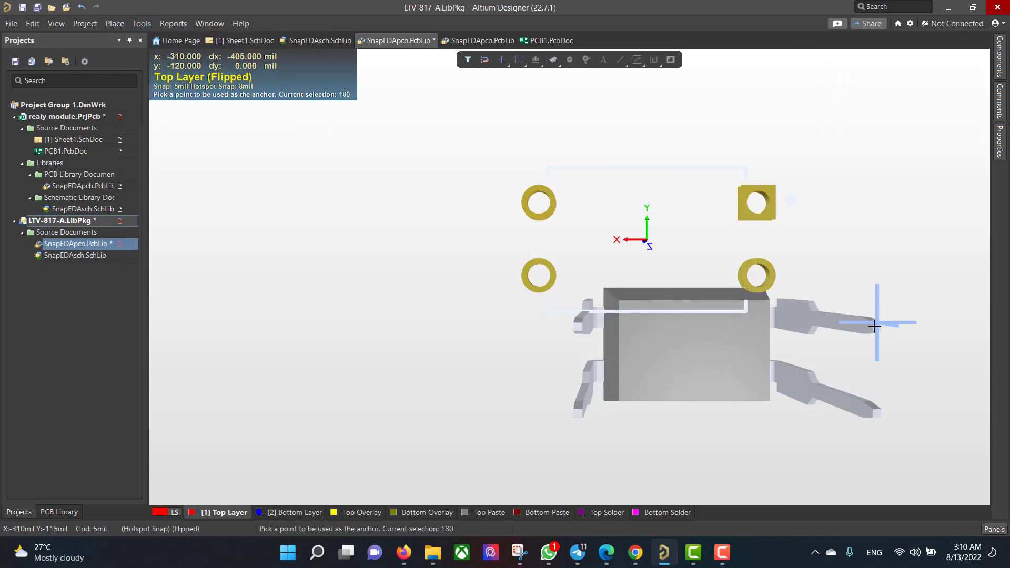
{"action": "left_click", "coordinate": [757, 203]}
{"action": "left_click_drag", "start_coordinate": [655, 257], "coordinate": [652, 237]}
{"action": "key", "text": "ctrl+f"}
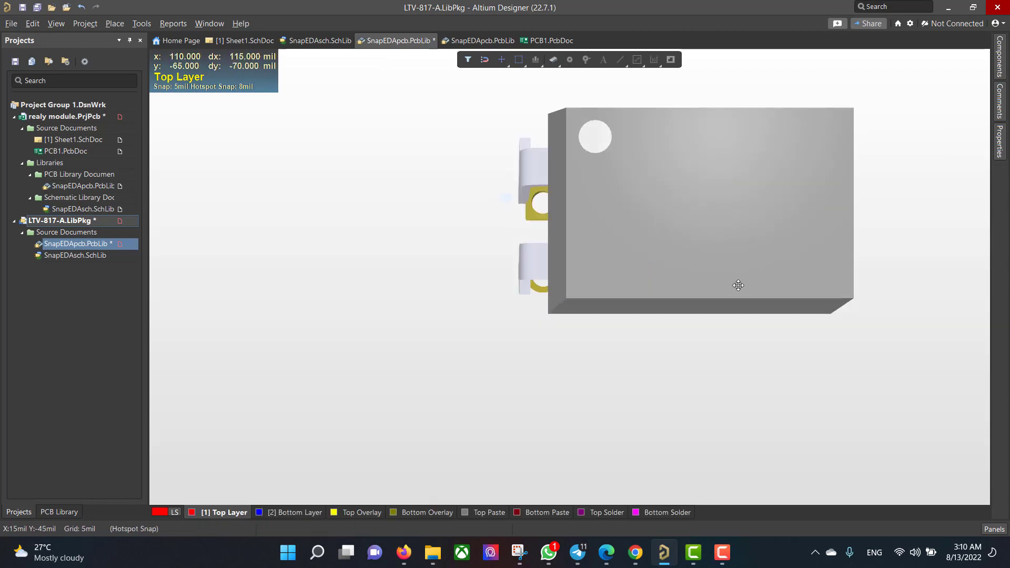
Shift the LTV-817-A body until its four pins line up with the footprint pads, at about X -3.3 mil, Y -0.55 mil
{"action": "right_click_drag", "start_coordinate": [731, 277], "coordinate": [731, 135], "text": "shift"}
{"action": "left_click_drag", "start_coordinate": [784, 220], "coordinate": [777, 217]}
{"action": "scroll", "coordinate": [747, 258], "scroll_direction": "down", "scroll_amount": 3, "text": "ctrl"}
{"action": "right_click_drag", "start_coordinate": [701, 187], "coordinate": [664, 267], "text": "shift"}
Set the LTV-817-A 3D body's standoff height to 30 mil
{"action": "double_click", "coordinate": [686, 240]}
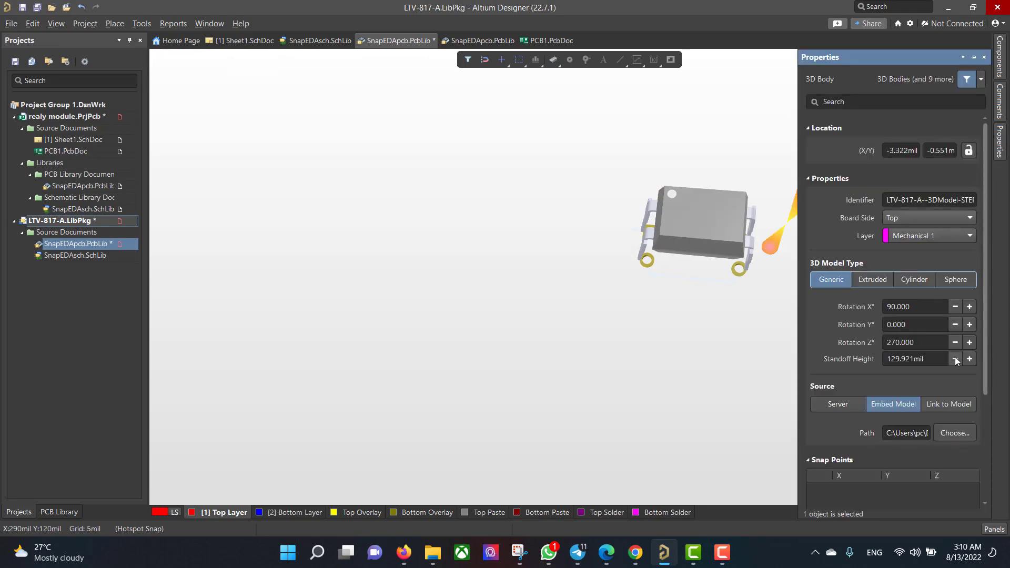
{"action": "type", "text": "30"}
{"action": "key", "text": "Return"}
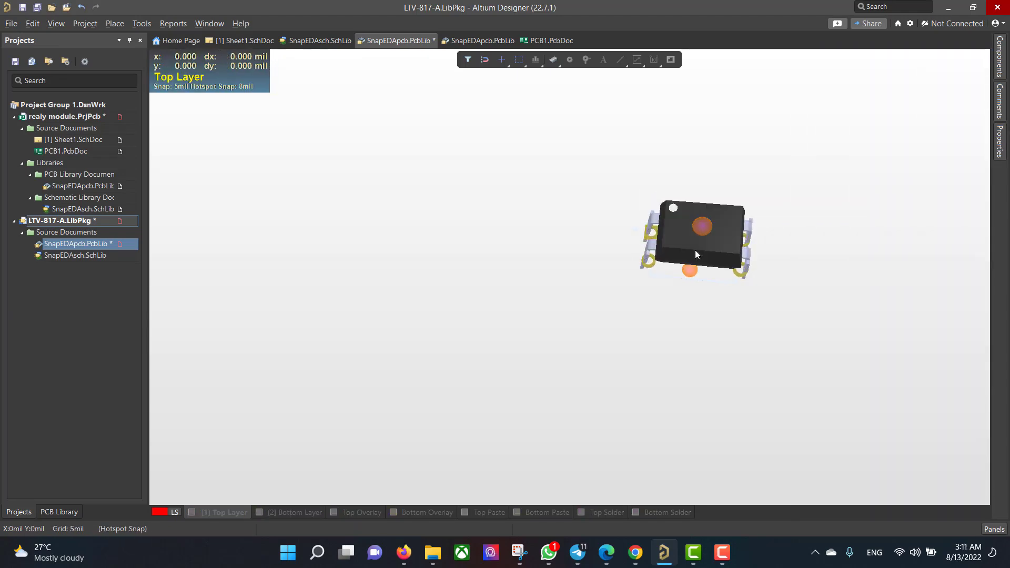
In the LTV-817-A schematic library, add footprint DIP762W50P254L510H500Q4 from the local SnapEDApcb.PcbLib and remove the original footprint link
{"action": "double_click", "coordinate": [74, 255]}
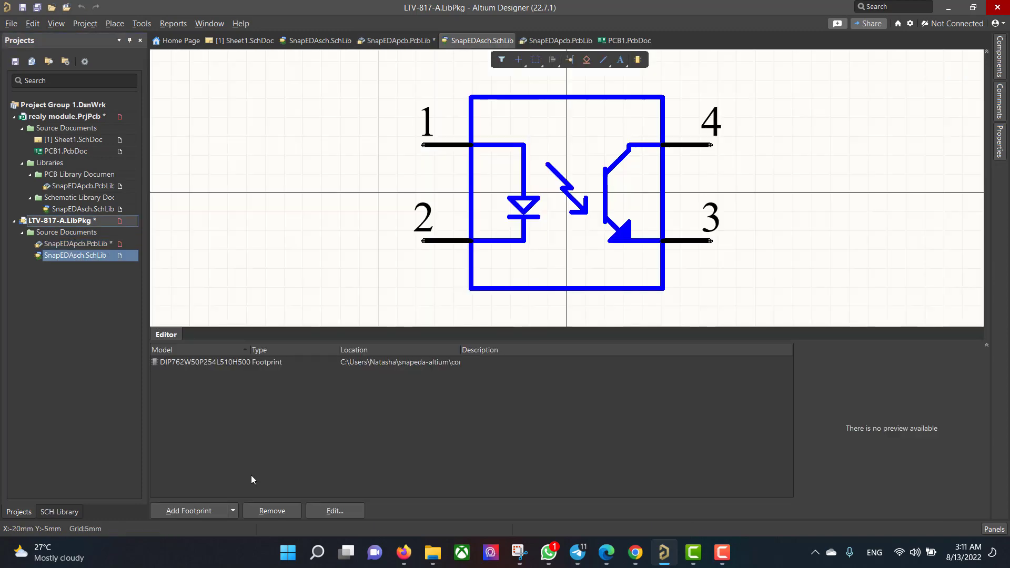
{"action": "left_click", "coordinate": [188, 510]}
{"action": "left_click", "coordinate": [572, 122]}
{"action": "left_click", "coordinate": [614, 387]}
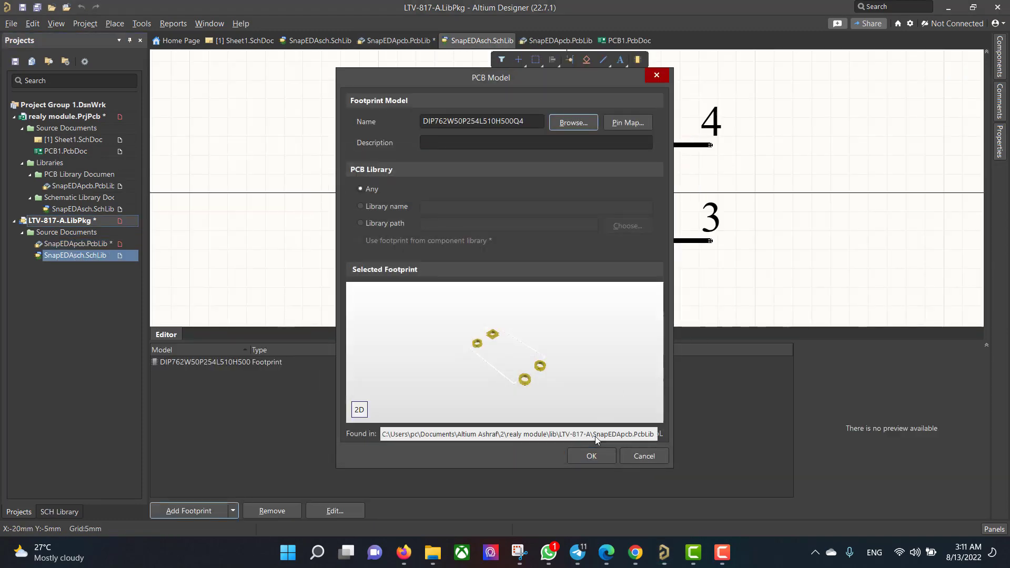
{"action": "left_click", "coordinate": [591, 456]}
{"action": "left_click", "coordinate": [295, 509]}
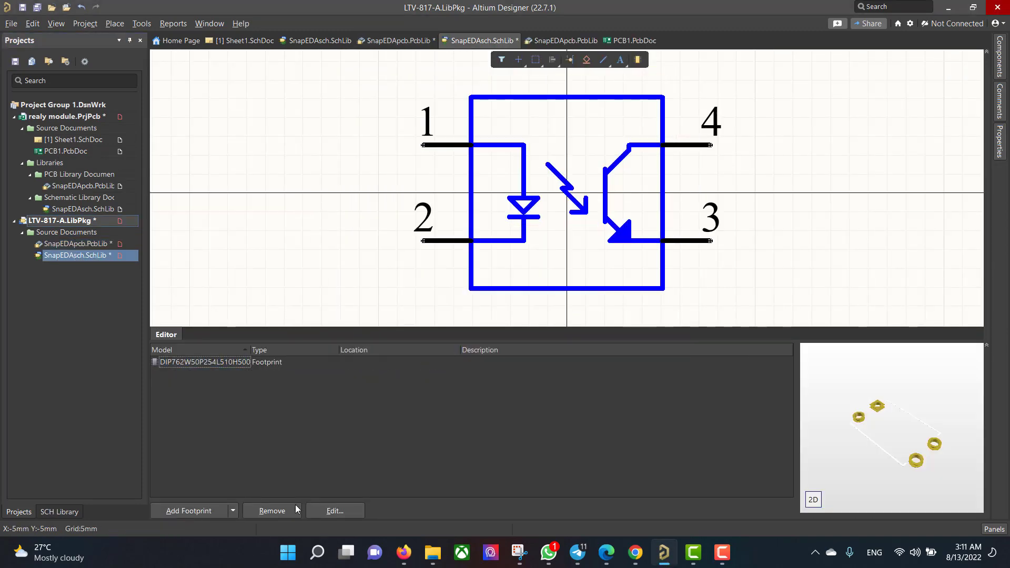
Move both LTV-817-A source libraries into the realy module.PrjPcb project and close LTV-817-A.LibPkg, saving the changes
{"action": "double_click", "coordinate": [75, 243]}
{"action": "right_click", "coordinate": [32, 244]}
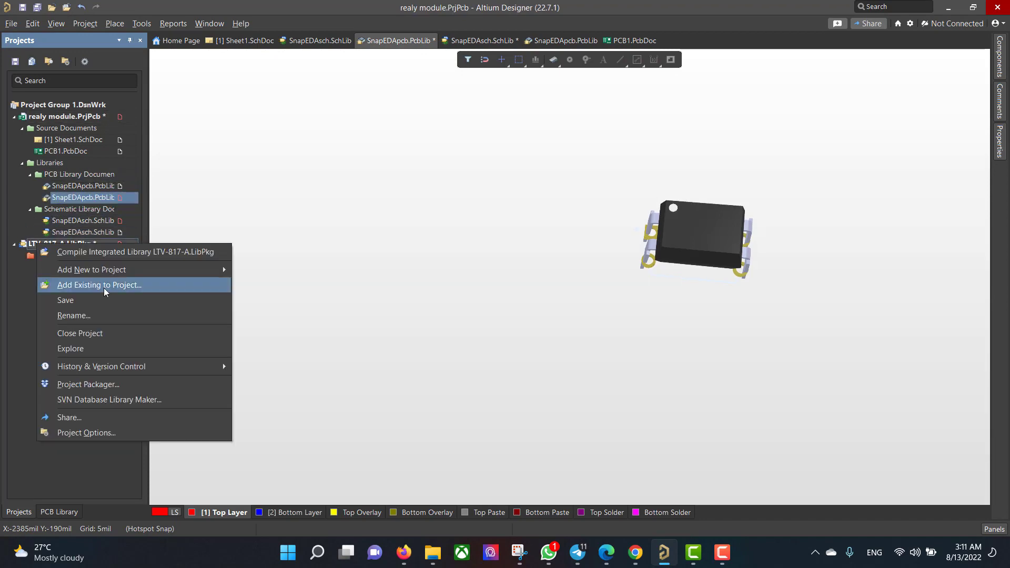
{"action": "left_click", "coordinate": [136, 332]}
{"action": "left_click", "coordinate": [531, 321]}
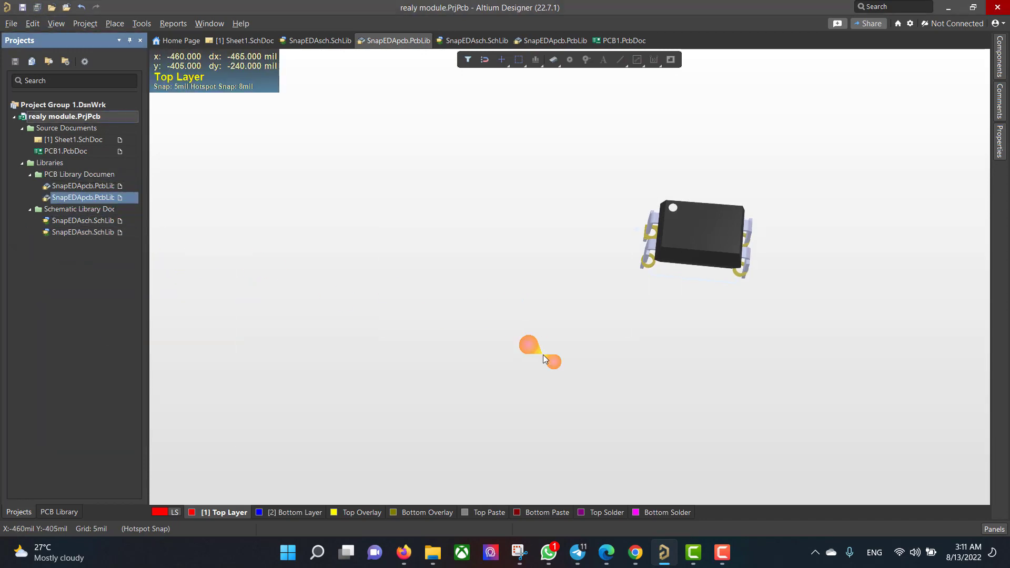
Open the compiled library SRD-05VDC-SL-C from the lib folder, extract its source libraries, and open its relay footprint library
{"action": "left_click", "coordinate": [434, 554]}
{"action": "double_click", "coordinate": [193, 244]}
{"action": "left_click", "coordinate": [488, 257]}
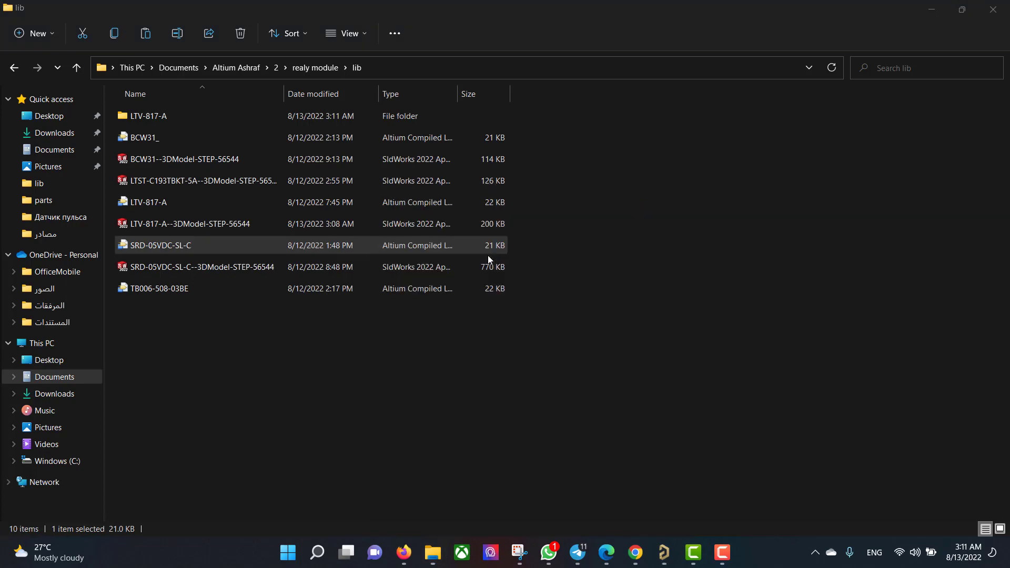
{"action": "double_click", "coordinate": [90, 268]}
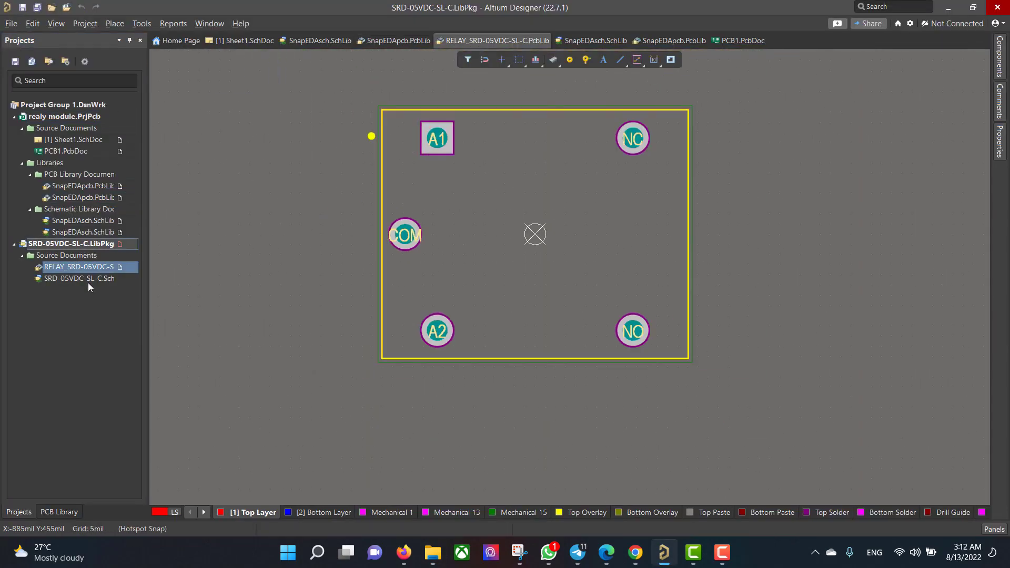
In the SRD-05VDC-SL-C schematic library, add footprint RELAY_SRD-05VDC-SL-C from the extracted PCB library and delete the original footprint link
{"action": "double_click", "coordinate": [84, 279]}
{"action": "left_click", "coordinate": [188, 511]}
{"action": "left_click", "coordinate": [578, 123]}
{"action": "left_click", "coordinate": [614, 387]}
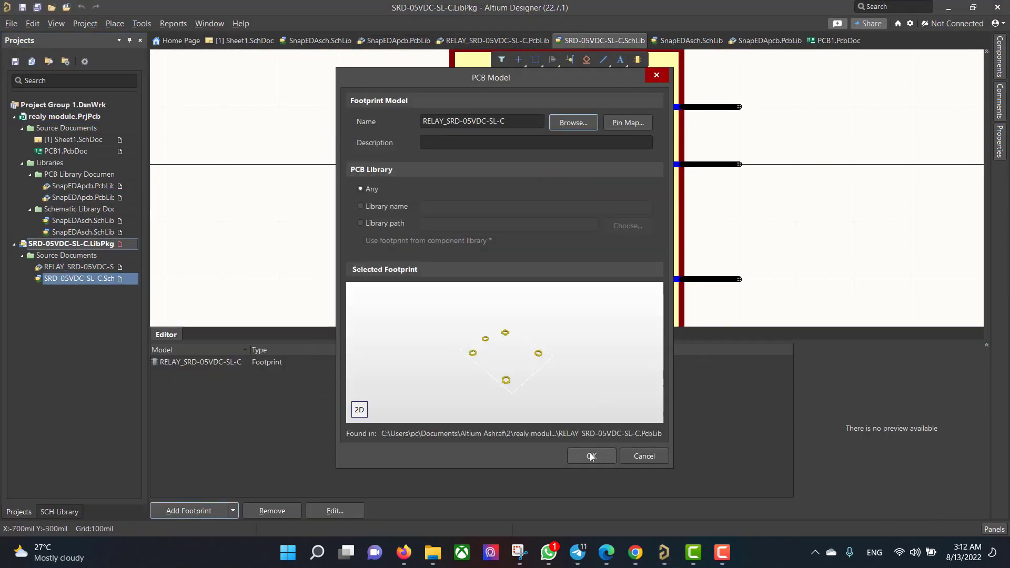
{"action": "left_click", "coordinate": [592, 456]}
{"action": "right_click", "coordinate": [206, 373]}
{"action": "left_click", "coordinate": [251, 400]}
{"action": "left_click", "coordinate": [515, 298]}
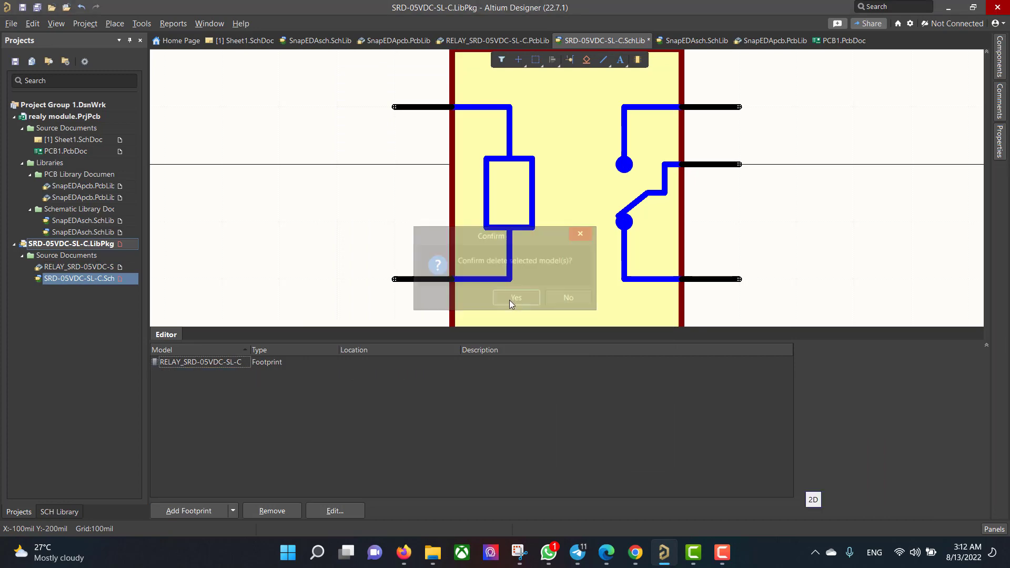
Place the 3D body SRD-05VDC-SL-C--3DModel-STEP-56544 beside the relay footprint in its PCB library
{"action": "double_click", "coordinate": [78, 266]}
{"action": "left_click", "coordinate": [115, 23]}
{"action": "left_click", "coordinate": [137, 147]}
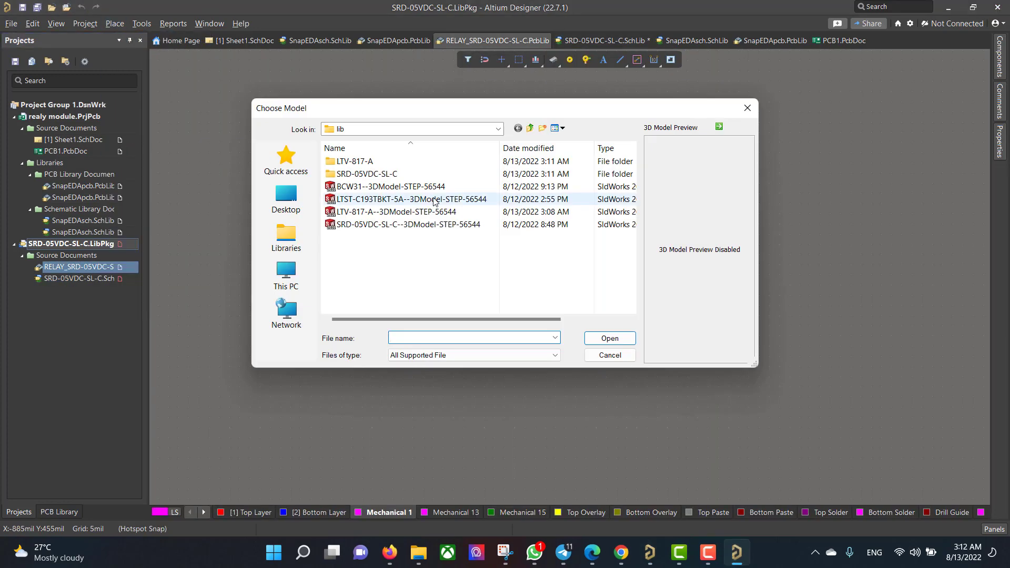
{"action": "double_click", "coordinate": [386, 225]}
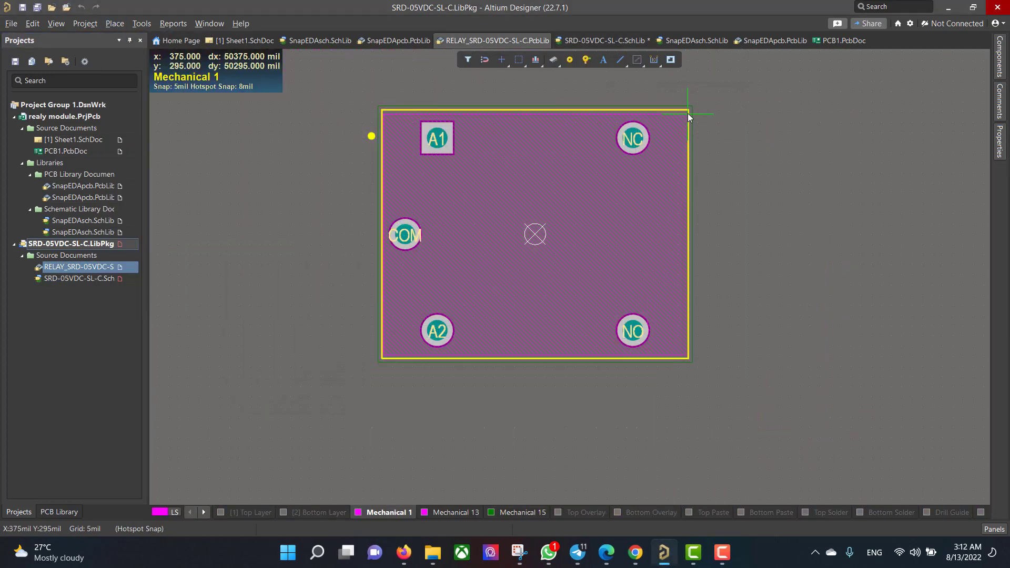
{"action": "left_click", "coordinate": [951, 144]}
Position the relay 3D body by anchoring one of its pins onto pad A2 of the footprint, working from the underside
{"action": "key", "text": "3"}
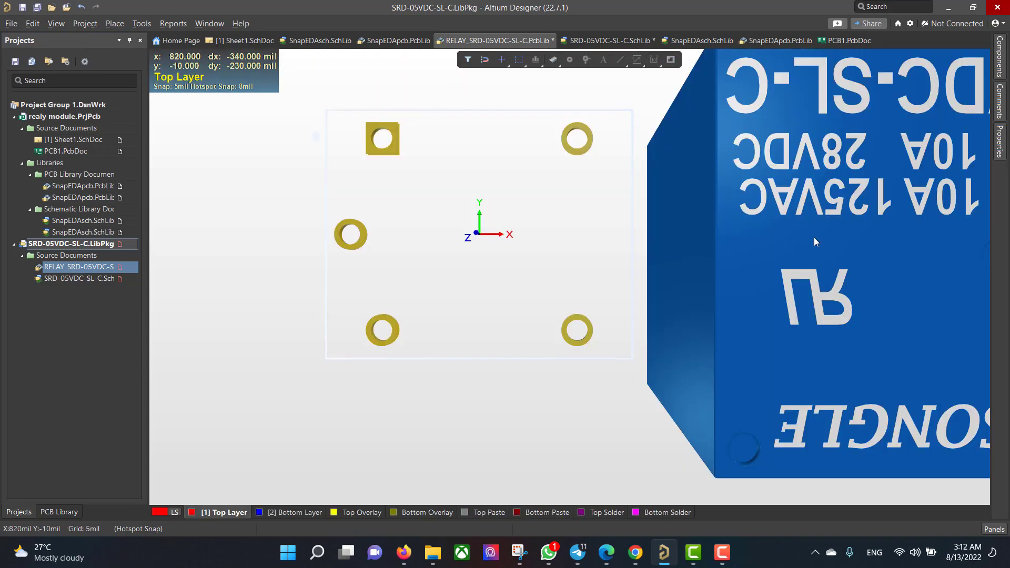
{"action": "scroll", "coordinate": [814, 238], "scroll_direction": "down", "scroll_amount": 5, "text": "ctrl"}
{"action": "scroll", "coordinate": [889, 251], "scroll_direction": "up", "scroll_amount": 1, "text": "ctrl"}
{"action": "key", "text": "ctrl+f"}
{"action": "right_click_drag", "start_coordinate": [837, 273], "coordinate": [400, 322]}
{"action": "left_click", "coordinate": [141, 24]}
{"action": "mouse_move", "coordinate": [235, 181]}
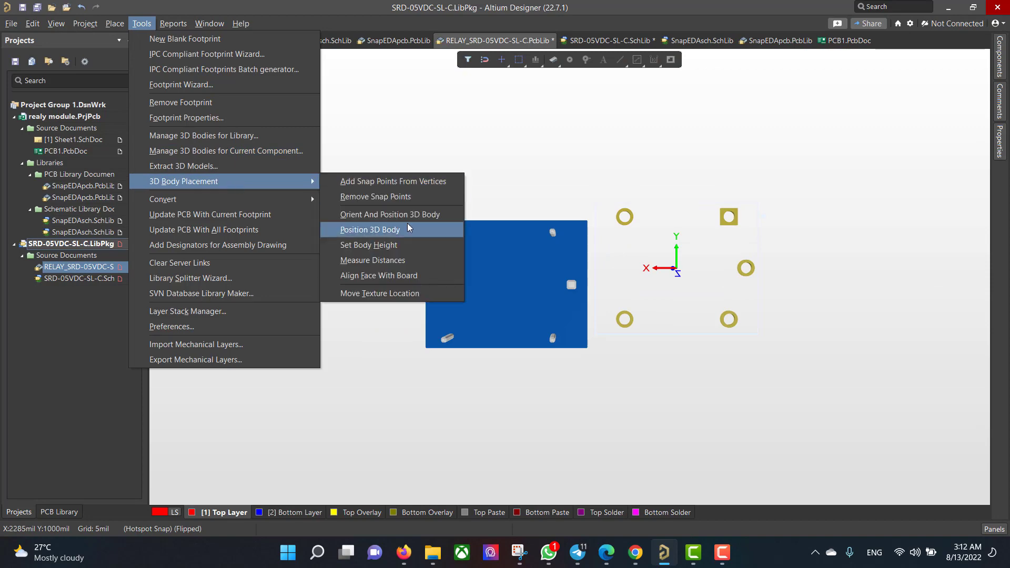
{"action": "left_click", "coordinate": [408, 228]}
{"action": "left_click", "coordinate": [553, 231]}
{"action": "left_click", "coordinate": [552, 338]}
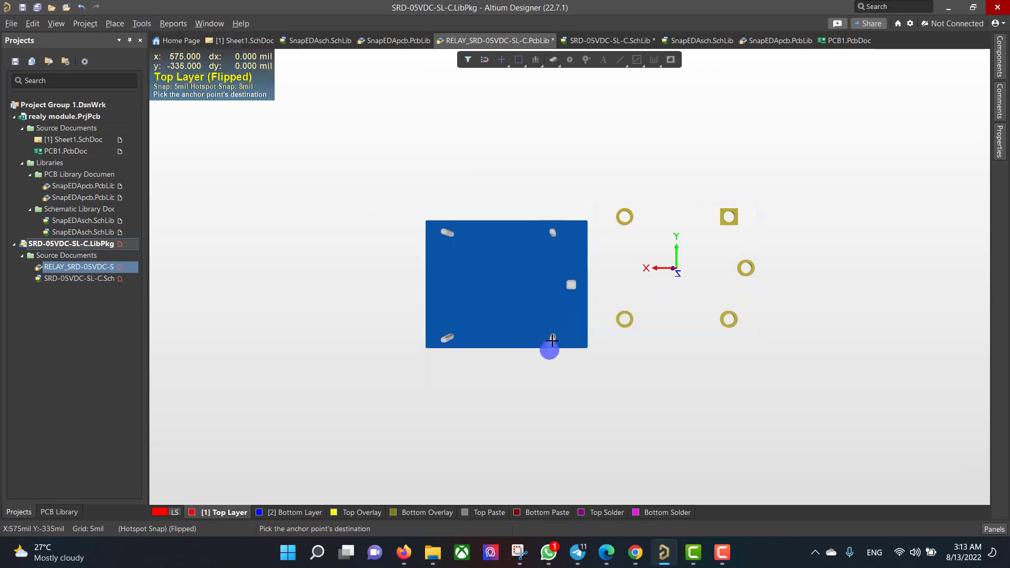
{"action": "left_click", "coordinate": [728, 320]}
Set the relay 3D body's standoff height to 50 mil and inspect the seated model from several sides
{"action": "key", "text": "ctrl+f"}
{"action": "right_click_drag", "start_coordinate": [700, 284], "coordinate": [724, 169]}
{"action": "double_click", "coordinate": [572, 221]}
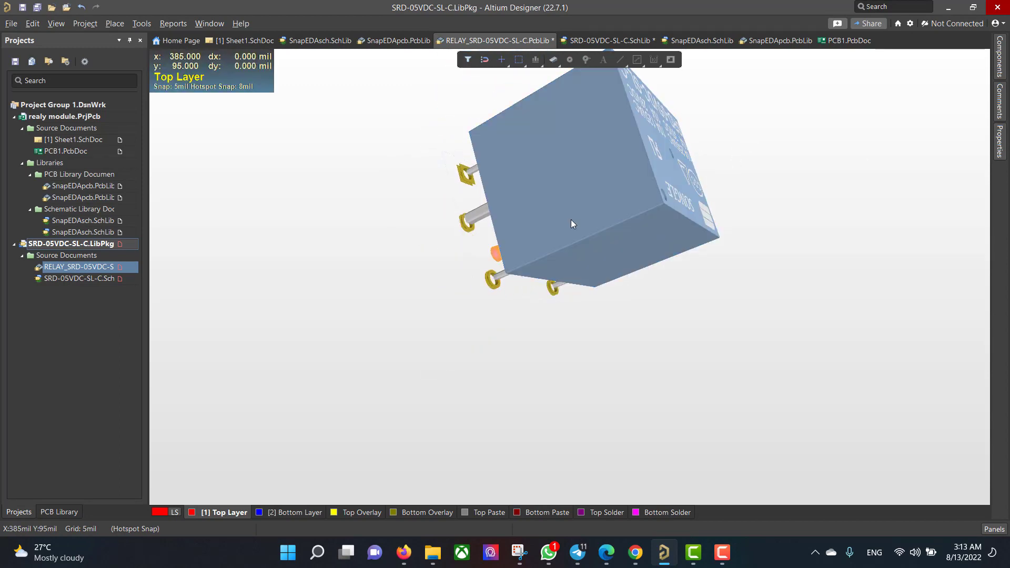
{"action": "left_click", "coordinate": [895, 362]}
{"action": "key", "text": "Return"}
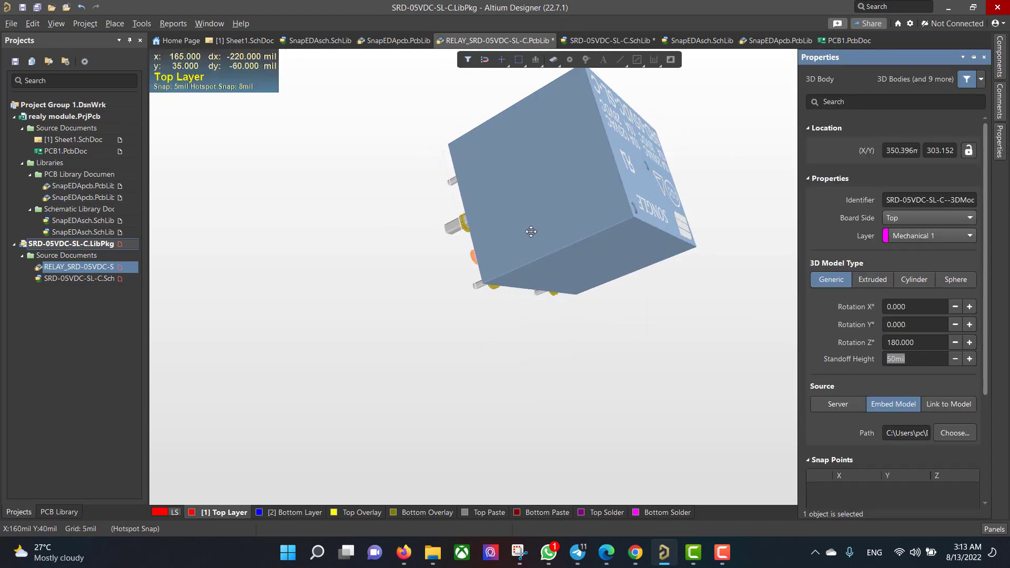
{"action": "right_click_drag", "start_coordinate": [530, 230], "coordinate": [699, 184], "text": "shift"}
{"action": "left_click", "coordinate": [526, 168]}
{"action": "right_click_drag", "start_coordinate": [527, 168], "coordinate": [409, 300], "text": "shift"}
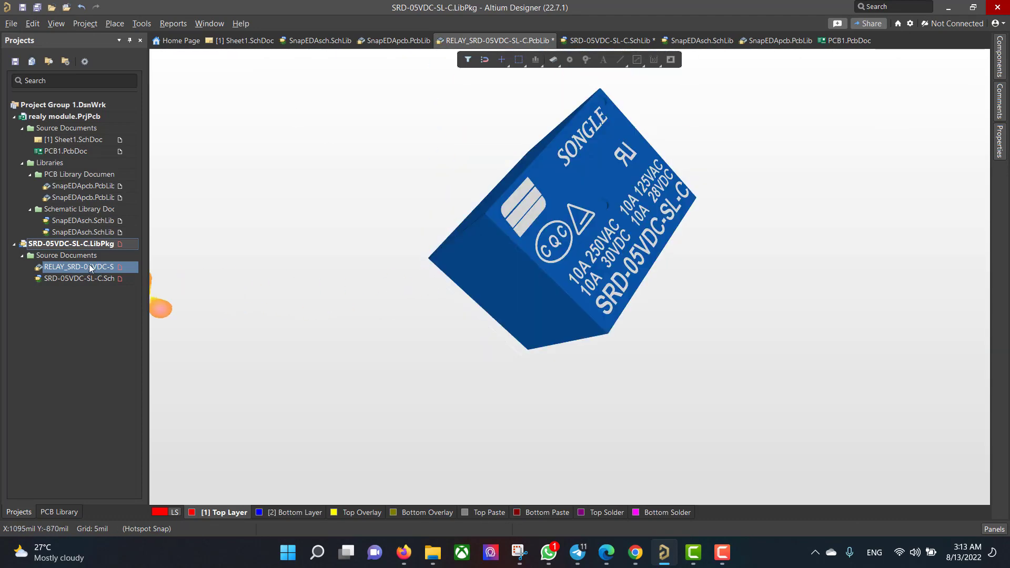
Move both SRD-05VDC-SL-C source libraries into the realy module.PrjPcb project and close SRD-05VDC-SL-C.LibPkg, saving the changes
{"action": "left_click_drag", "start_coordinate": [89, 265], "coordinate": [86, 186]}
{"action": "left_click_drag", "start_coordinate": [68, 280], "coordinate": [42, 245]}
{"action": "right_click", "coordinate": [37, 261]}
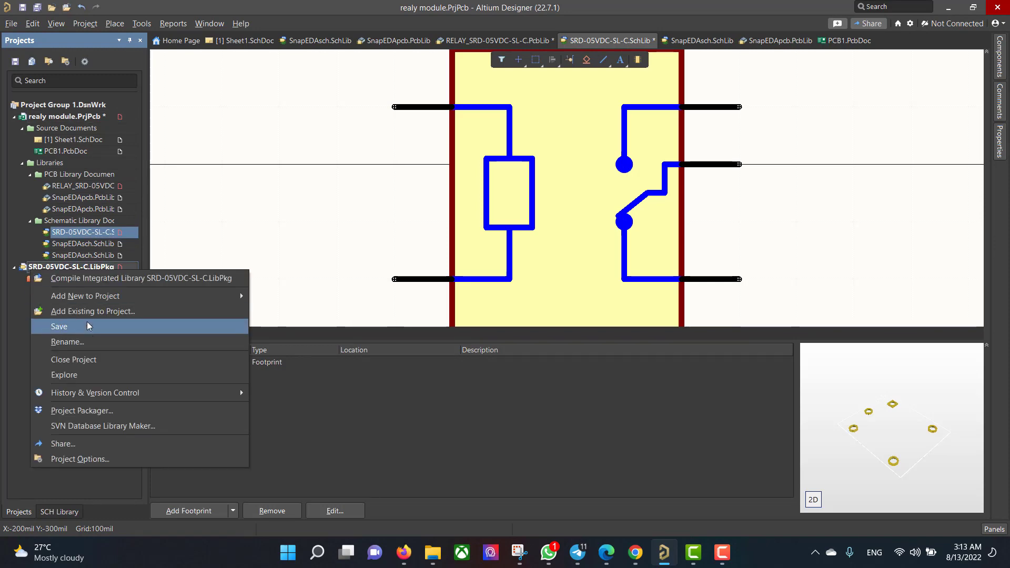
{"action": "left_click", "coordinate": [79, 358]}
{"action": "left_click", "coordinate": [487, 320]}
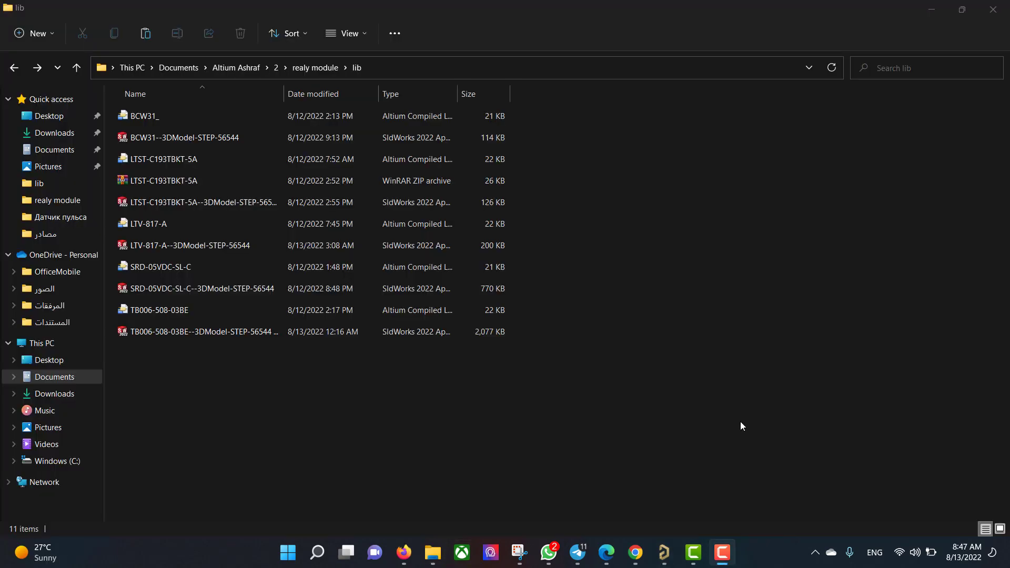
Open the compiled library TB006-508-03BE, extract its sources, and open its PCB and schematic libraries
{"action": "double_click", "coordinate": [155, 304]}
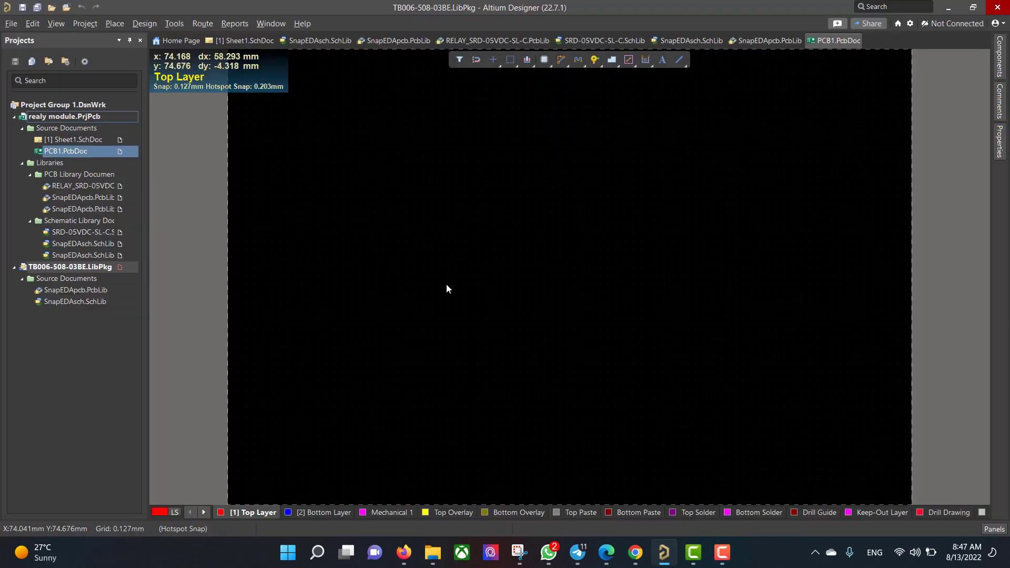
{"action": "double_click", "coordinate": [51, 290]}
{"action": "double_click", "coordinate": [65, 302]}
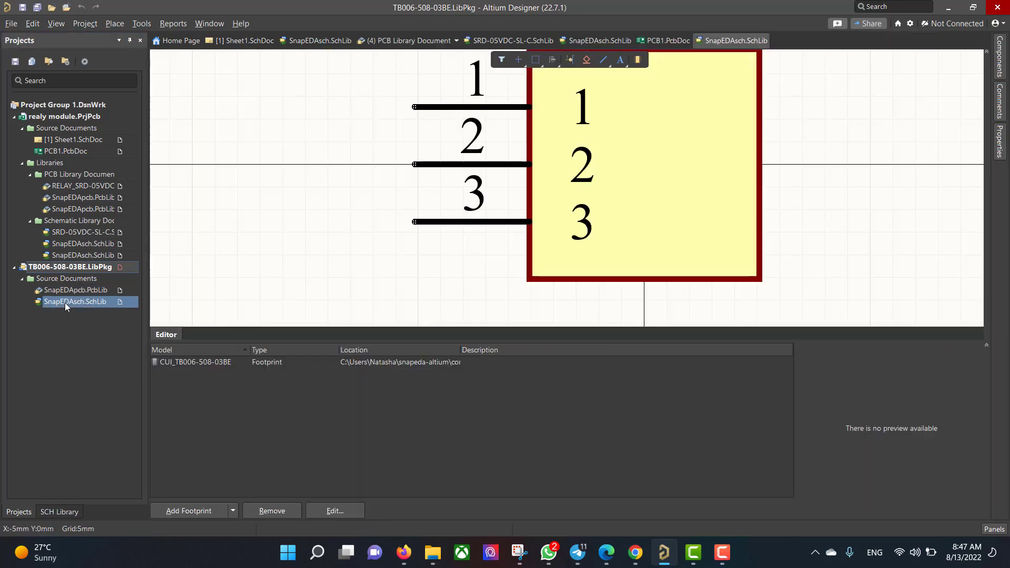
In the TB006-508-03BE schematic library, add footprint CUI_TB006-508-03BE from the extracted PCB library and delete the original footprint link
{"action": "left_click", "coordinate": [226, 516]}
{"action": "left_click", "coordinate": [573, 123]}
{"action": "left_click", "coordinate": [609, 385]}
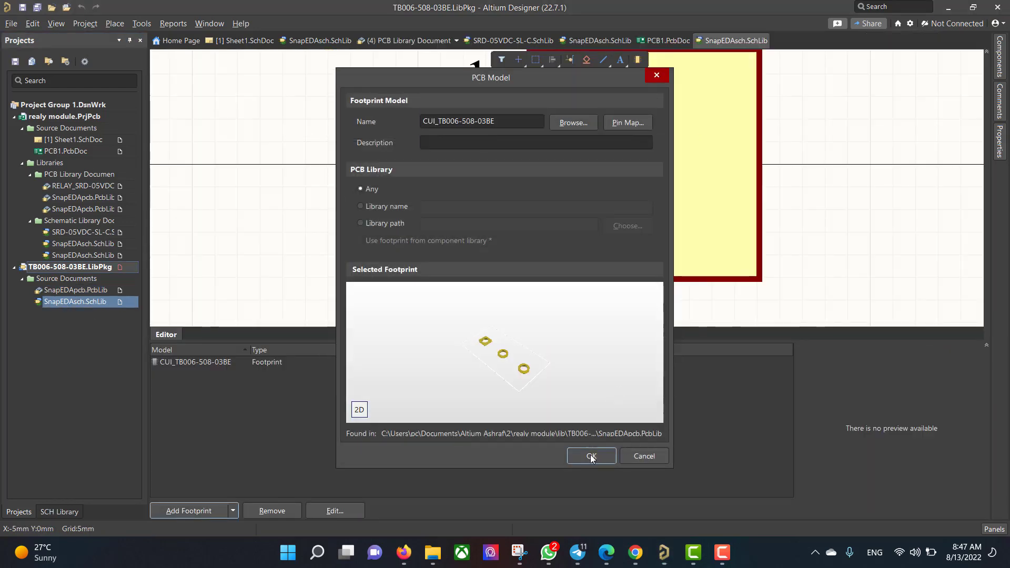
{"action": "left_click", "coordinate": [591, 456]}
{"action": "right_click", "coordinate": [192, 372]}
{"action": "left_click", "coordinate": [216, 398]}
{"action": "left_click", "coordinate": [522, 302]}
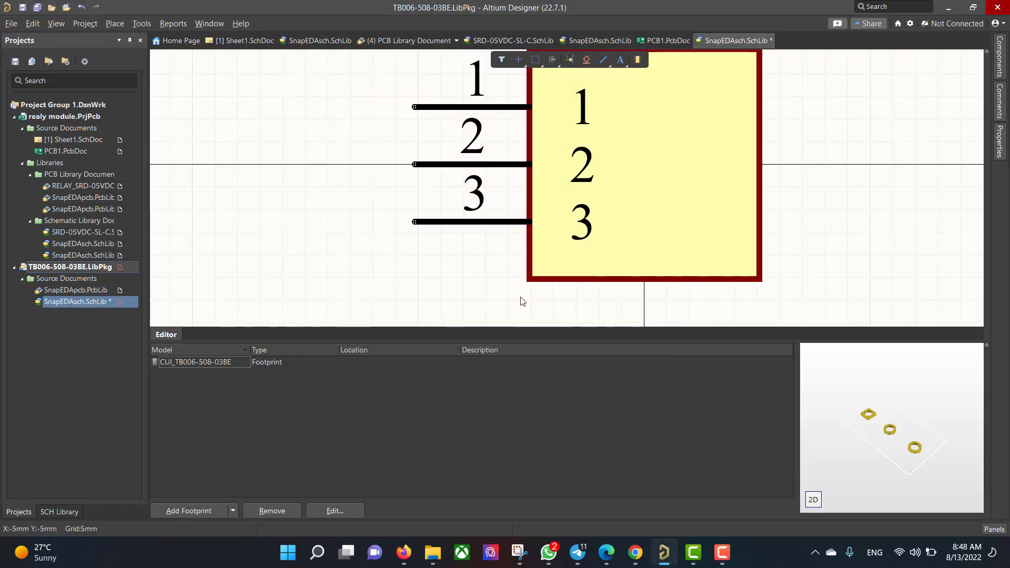
Place the 3D body TB006-508-03BE--3DModel-STEP-56544 beside the terminal block footprint in its PCB library
{"action": "left_click", "coordinate": [65, 291]}
{"action": "scroll", "coordinate": [518, 224], "scroll_direction": "down", "scroll_amount": 3, "text": "ctrl"}
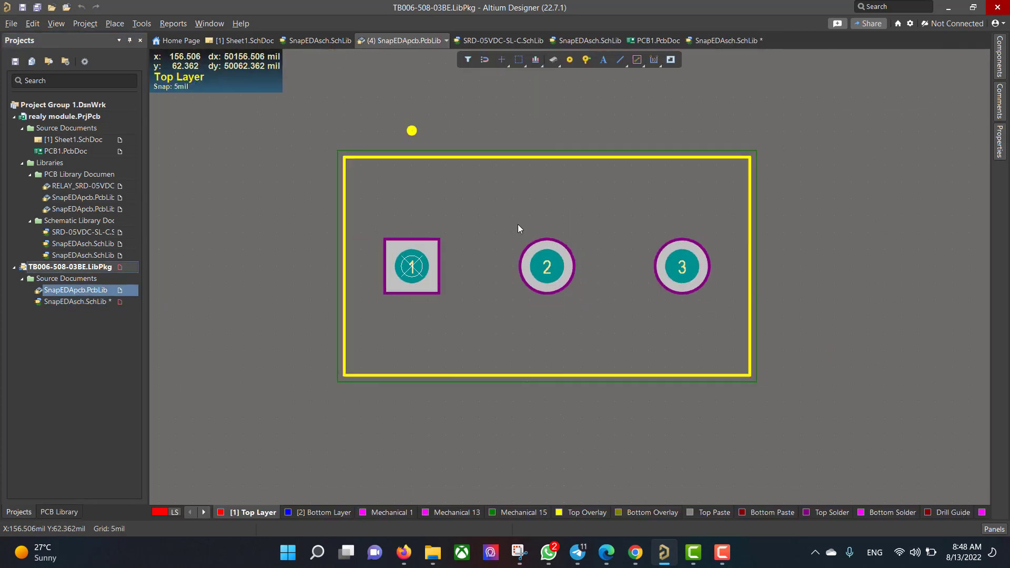
{"action": "left_click", "coordinate": [115, 23]}
{"action": "left_click", "coordinate": [138, 141]}
{"action": "left_click", "coordinate": [368, 221]}
{"action": "left_click", "coordinate": [607, 337]}
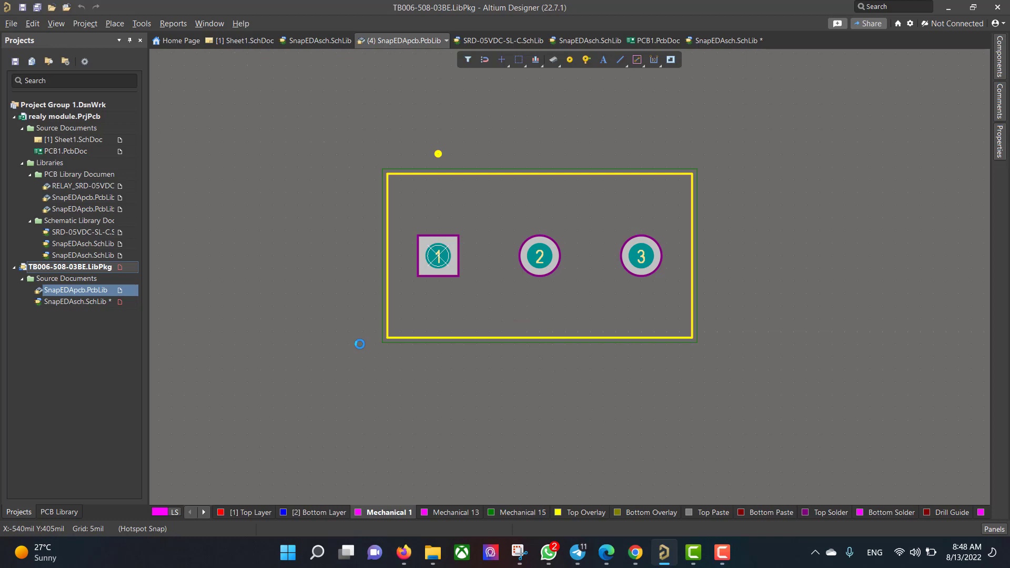
{"action": "left_click", "coordinate": [950, 191]}
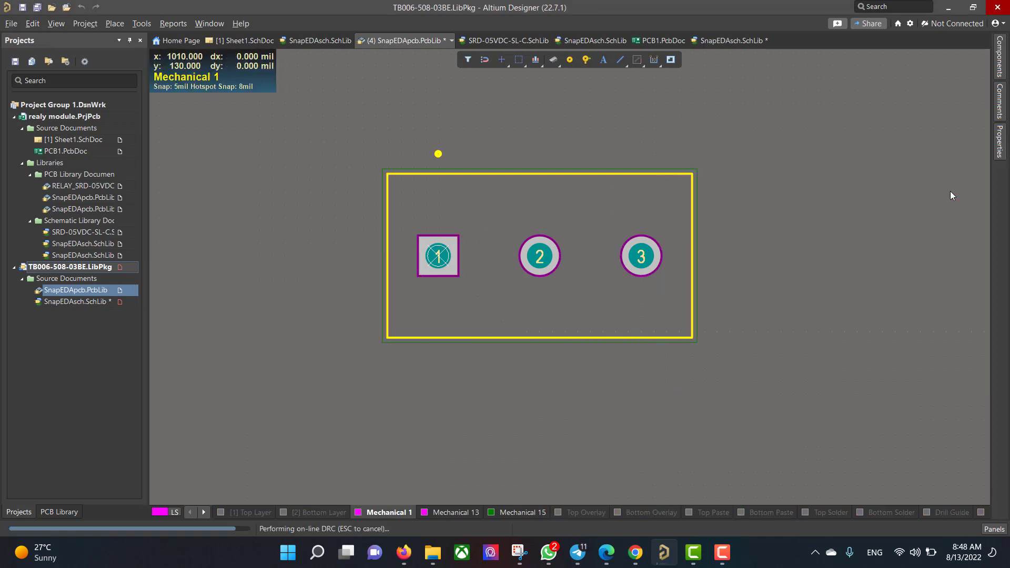
{"action": "scroll", "coordinate": [849, 310], "scroll_direction": "down", "scroll_amount": 2, "text": "ctrl"}
{"action": "key", "text": "3"}
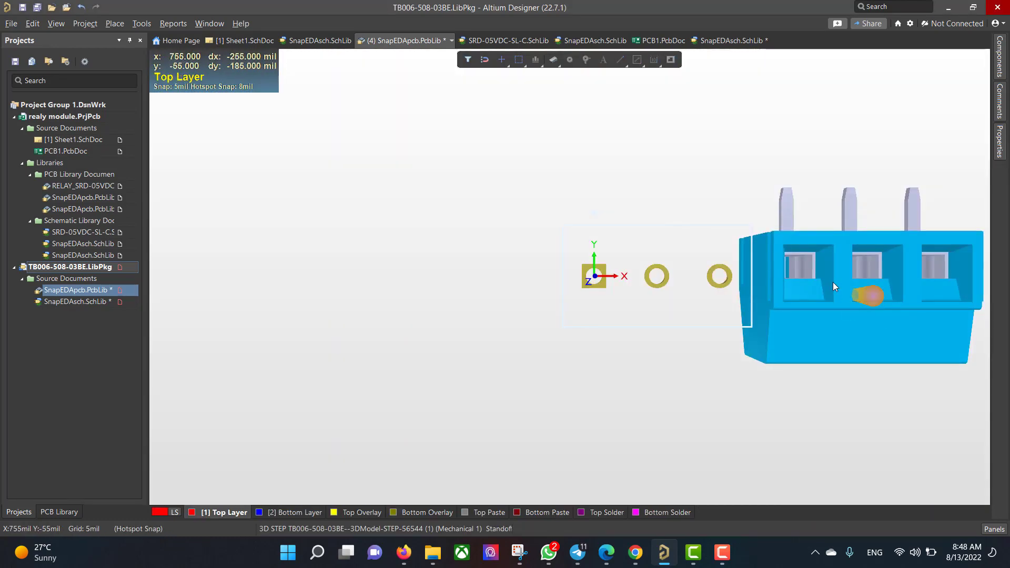
Move the terminal block 3D body to the other side of the footprint and set its rotation to X 270° and Y 180°
{"action": "left_click", "coordinate": [863, 333]}
{"action": "left_click_drag", "start_coordinate": [877, 327], "coordinate": [408, 303]}
{"action": "double_click", "coordinate": [338, 313]}
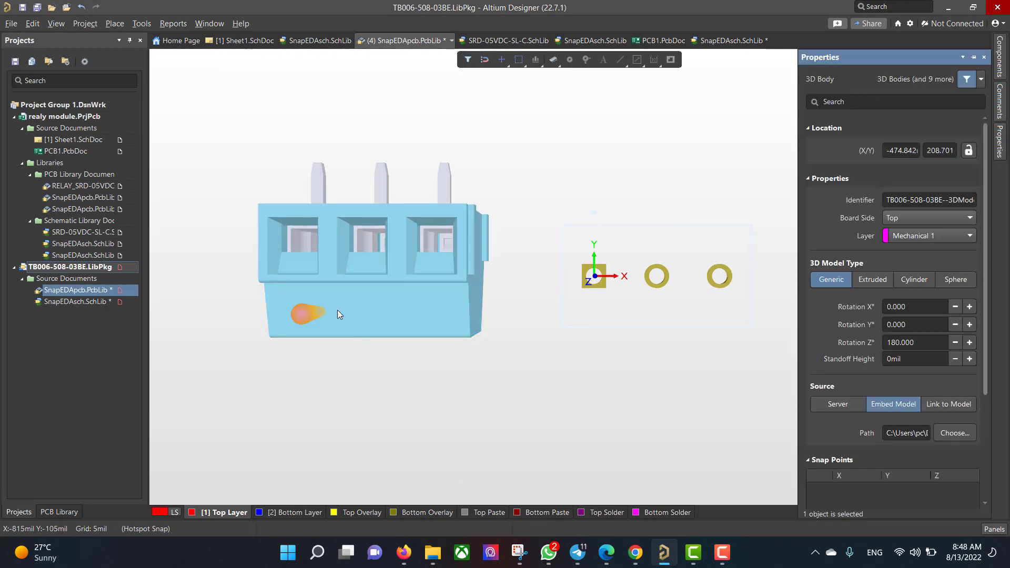
{"action": "left_click", "coordinate": [969, 325]}
{"action": "left_click", "coordinate": [969, 325]}
{"action": "left_click", "coordinate": [970, 307]}
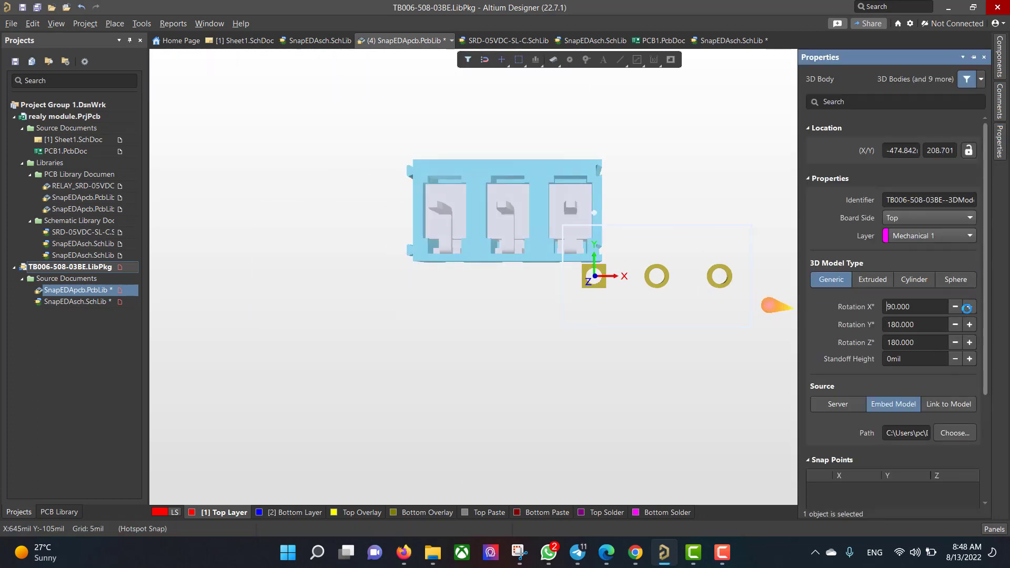
{"action": "left_click", "coordinate": [970, 307]}
{"action": "left_click", "coordinate": [968, 310]}
{"action": "left_click_drag", "start_coordinate": [539, 162], "coordinate": [440, 240]}
Position the terminal block 3D body by anchoring a point on its underside to the centre of pad 1
{"action": "key", "text": "ctrl+f"}
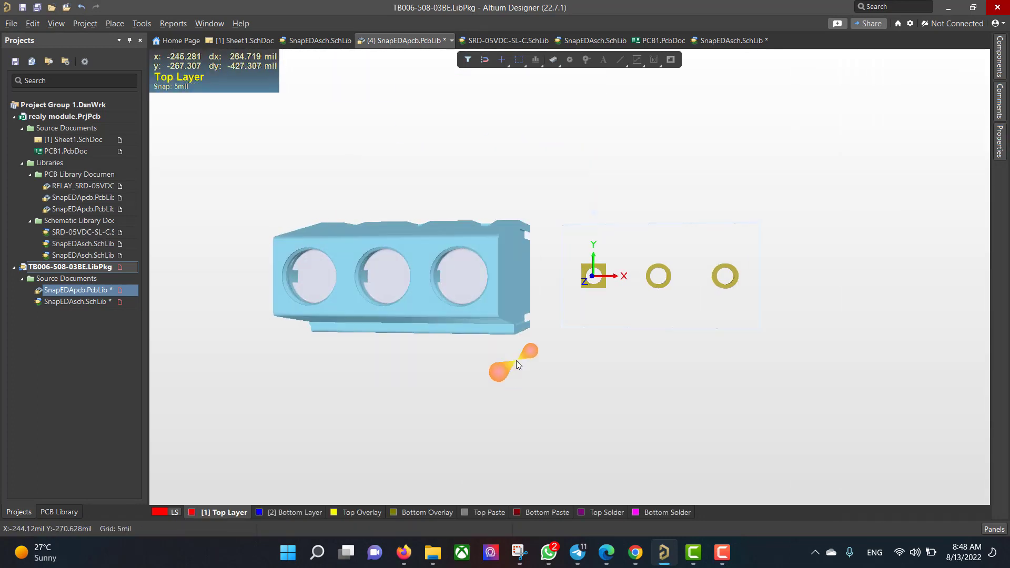
{"action": "left_click", "coordinate": [142, 23]}
{"action": "mouse_move", "coordinate": [295, 178]}
{"action": "left_click", "coordinate": [389, 229]}
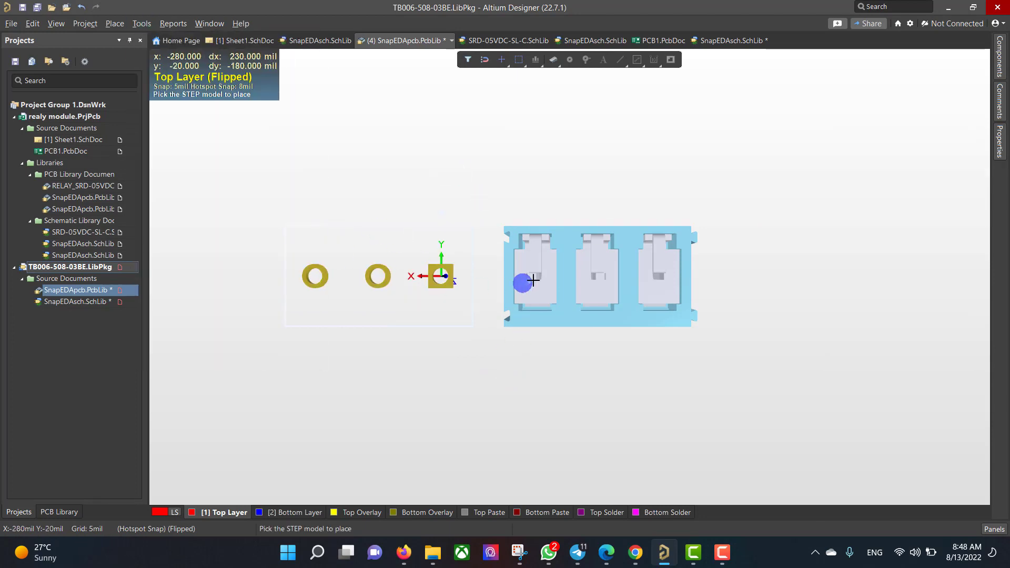
{"action": "left_click", "coordinate": [532, 275]}
{"action": "left_click", "coordinate": [681, 276]}
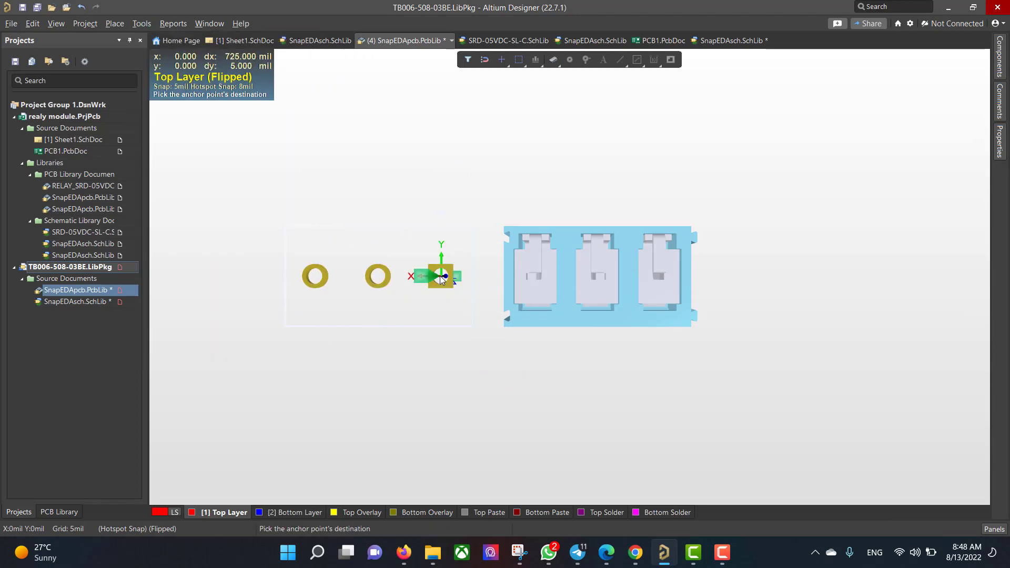
{"action": "left_click", "coordinate": [441, 276]}
Set the terminal block 3D body's standoff height to 50 mil
{"action": "left_click_drag", "start_coordinate": [416, 321], "coordinate": [645, 306]}
{"action": "key", "text": "l"}
{"action": "right_click_drag", "start_coordinate": [629, 307], "coordinate": [463, 267]}
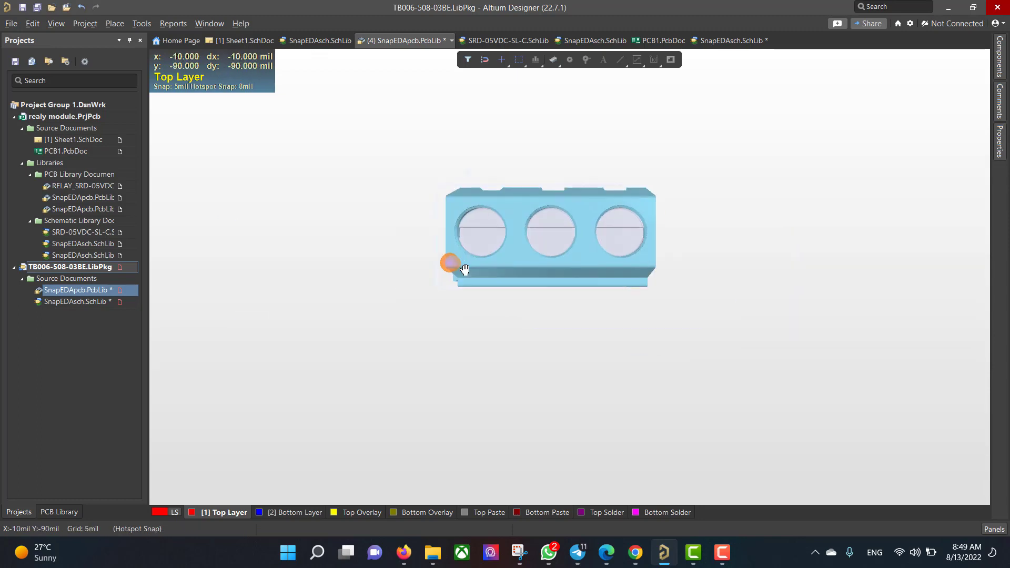
{"action": "scroll", "coordinate": [534, 266], "scroll_direction": "up", "scroll_amount": 3, "text": "ctrl"}
{"action": "right_click_drag", "start_coordinate": [537, 266], "coordinate": [604, 68], "text": "shift"}
{"action": "left_click", "coordinate": [1001, 138]}
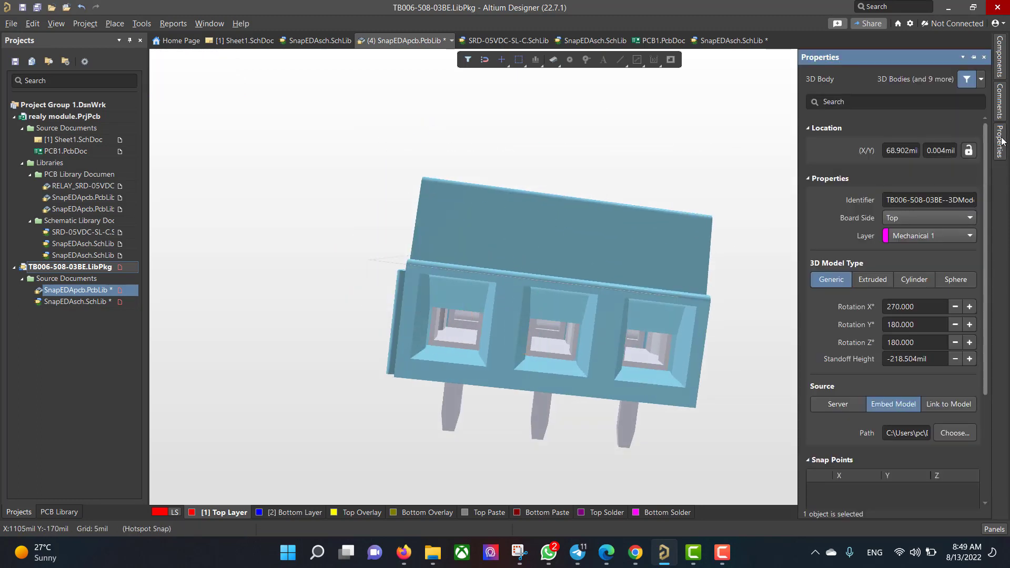
{"action": "left_click", "coordinate": [968, 358]}
{"action": "key", "text": "ctrl+a"}
{"action": "type", "text": "50"}
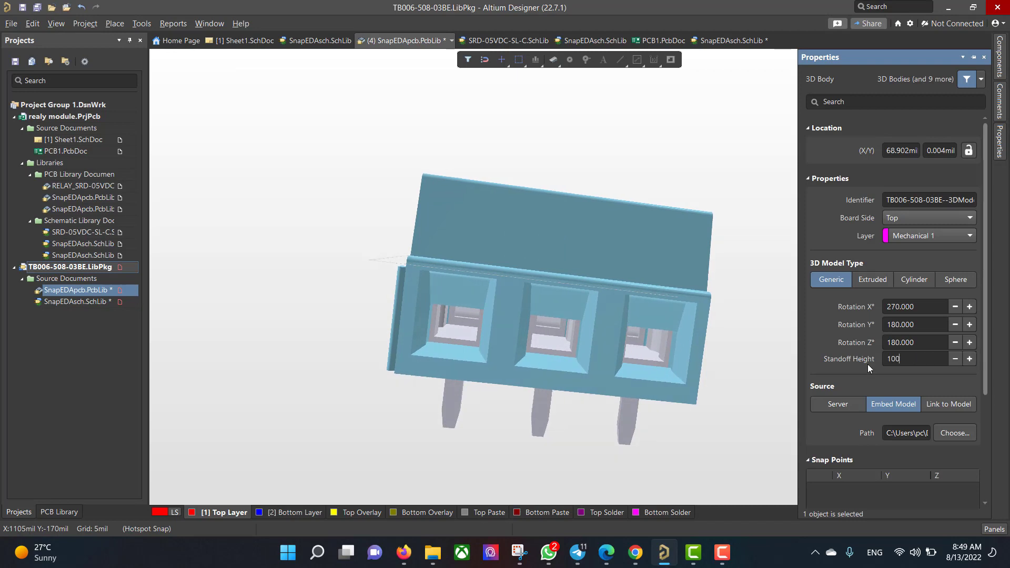
{"action": "key", "text": "Return"}
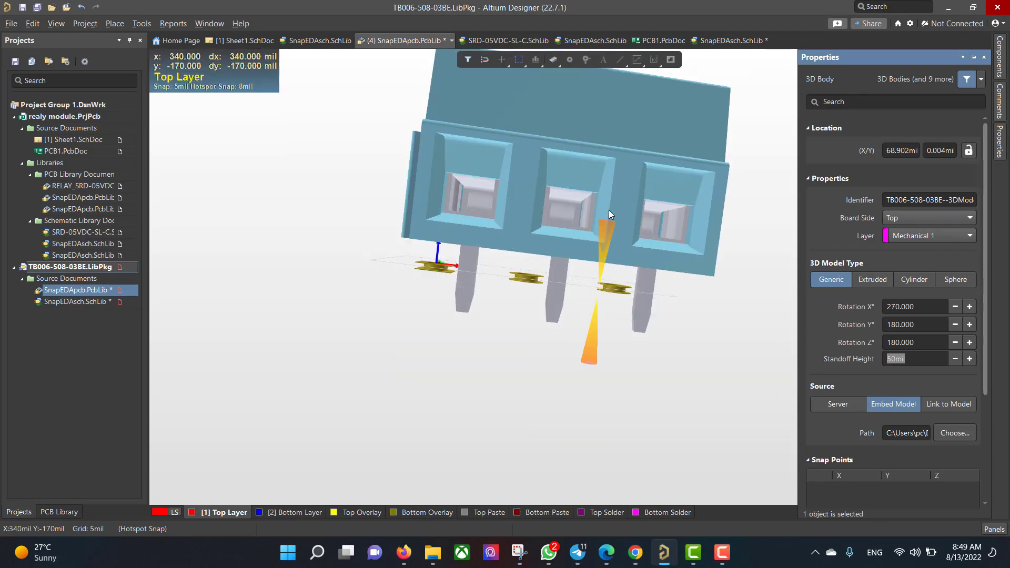
Shift the terminal block 3D body so its pins line up with the three pads, and set its standoff height to 30 mil
{"action": "left_click_drag", "start_coordinate": [554, 287], "coordinate": [520, 287]}
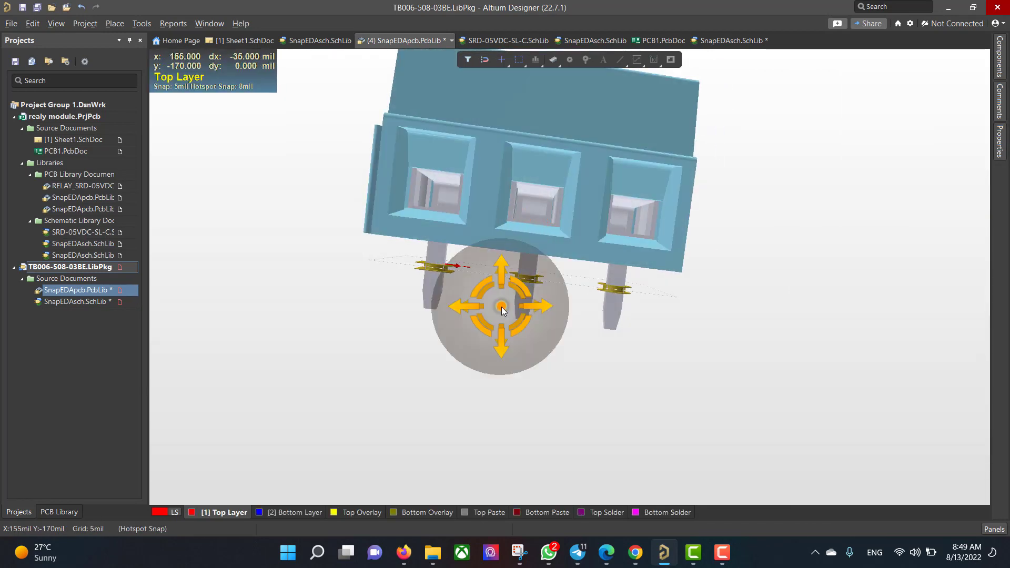
{"action": "right_click_drag", "start_coordinate": [500, 304], "coordinate": [446, 193], "text": "shift"}
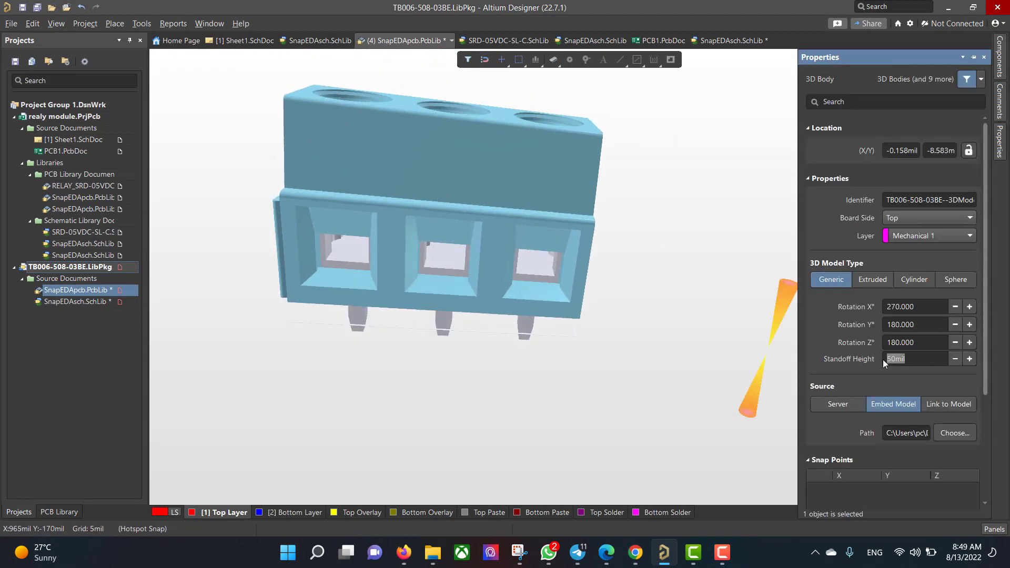
{"action": "type", "text": "30"}
{"action": "key", "text": "Return"}
{"action": "right_click_drag", "start_coordinate": [497, 303], "coordinate": [479, 249], "text": "shift"}
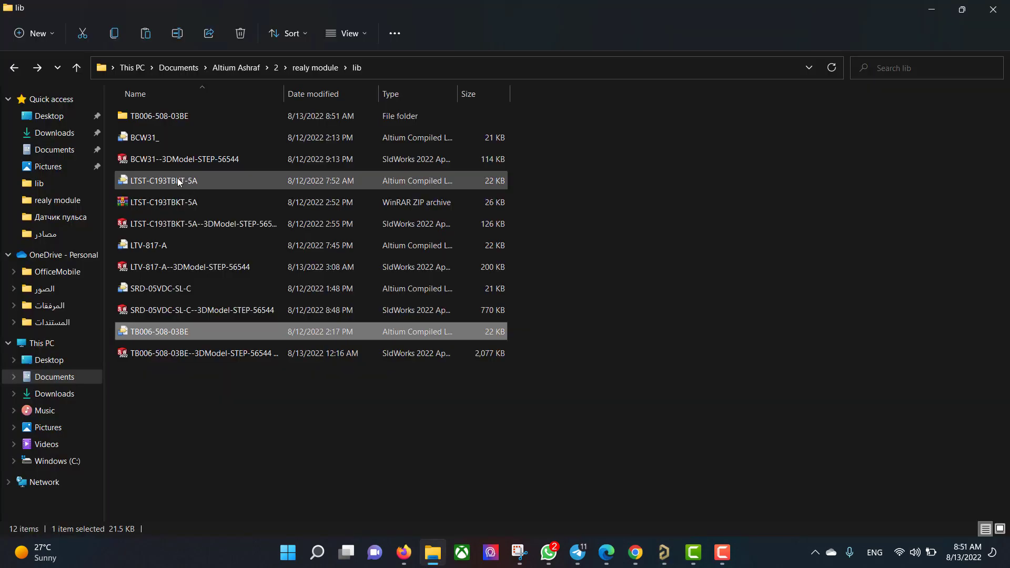
Open the compiled library LTST-C193TBKT-5A from the lib folder, extract its sources, and open its PCB and schematic libraries
{"action": "double_click", "coordinate": [178, 181]}
{"action": "left_click", "coordinate": [457, 244]}
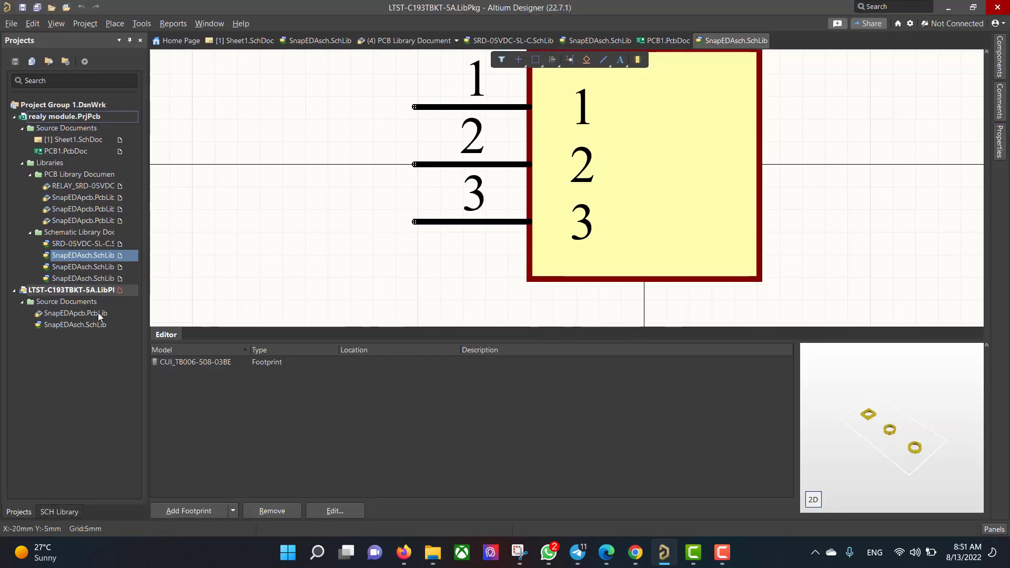
{"action": "left_click", "coordinate": [98, 312]}
{"action": "left_click", "coordinate": [90, 325]}
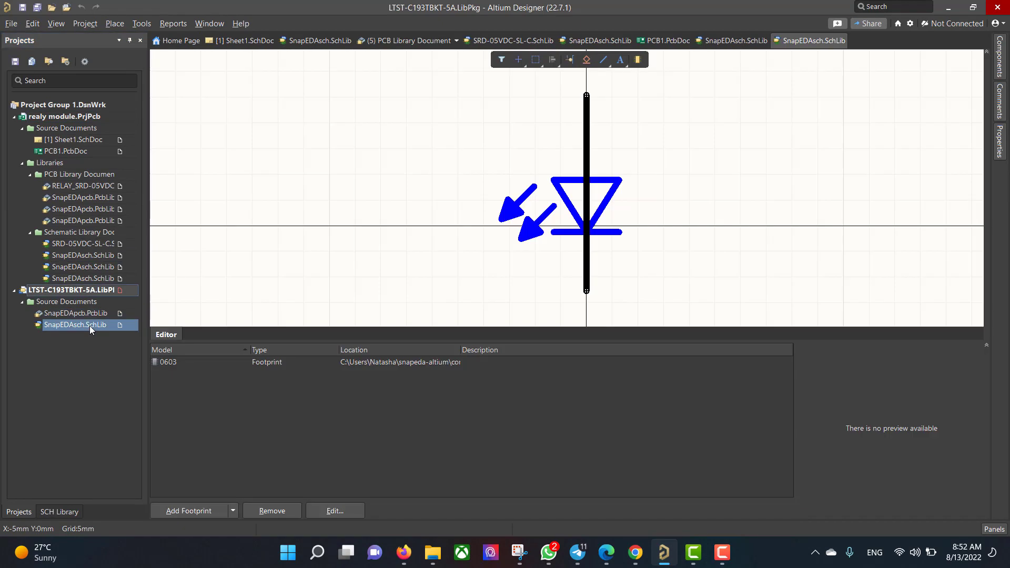
In the LTST-C193TBKT-5A schematic library, add footprint 0603 from the extracted PCB library and delete the original footprint link
{"action": "left_click", "coordinate": [234, 510]}
{"action": "left_click", "coordinate": [570, 122]}
{"action": "left_click", "coordinate": [609, 387]}
{"action": "left_click", "coordinate": [587, 456]}
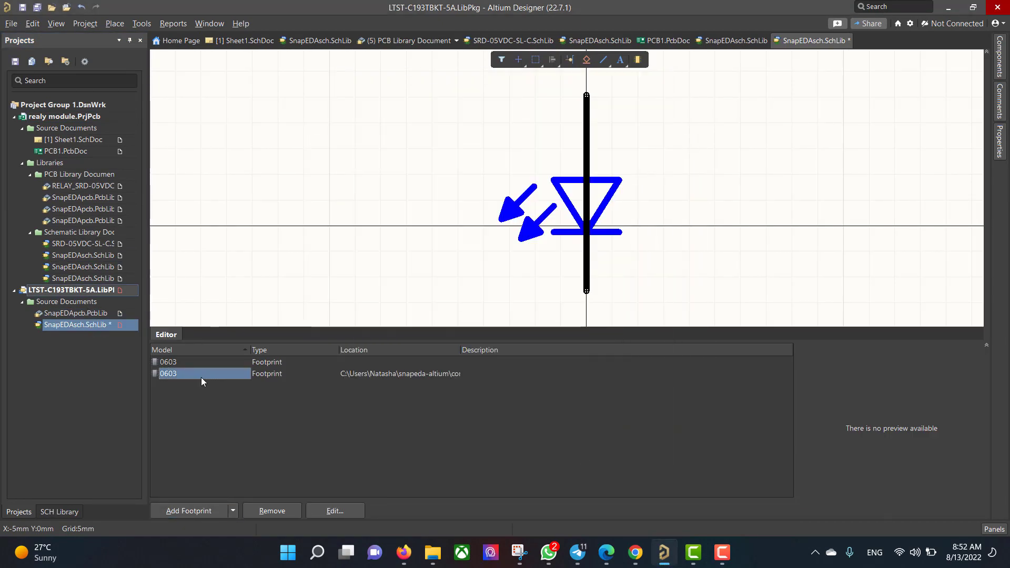
{"action": "right_click", "coordinate": [201, 377]}
{"action": "left_click", "coordinate": [248, 402]}
{"action": "left_click", "coordinate": [485, 300]}
Open the LTST-C193TBKT-5A PCB library, place the LED's 3D model near the footprint and view it in 3D
{"action": "left_click", "coordinate": [93, 316]}
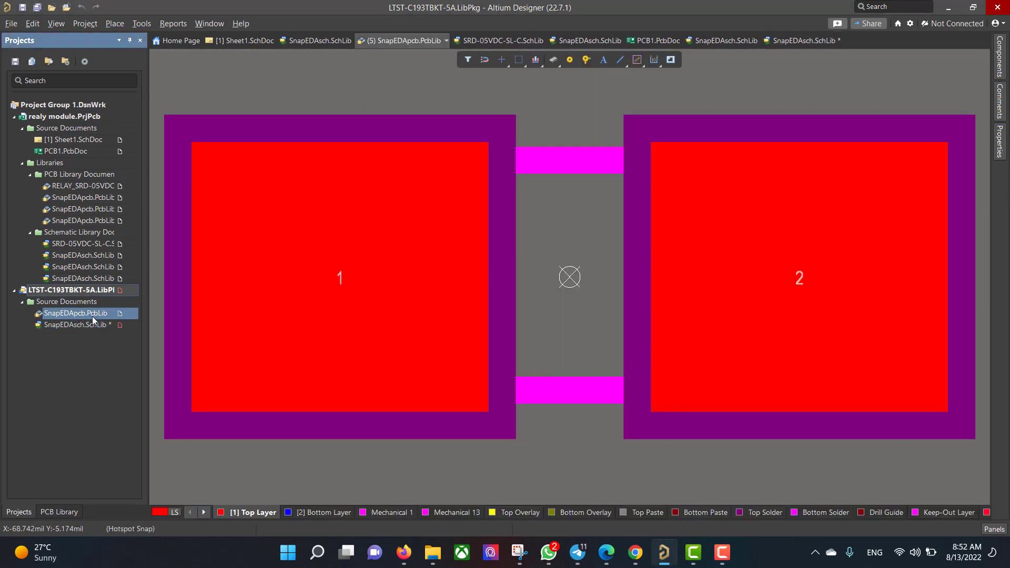
{"action": "left_click", "coordinate": [141, 23]}
{"action": "mouse_move", "coordinate": [298, 188]}
{"action": "left_click", "coordinate": [359, 94]}
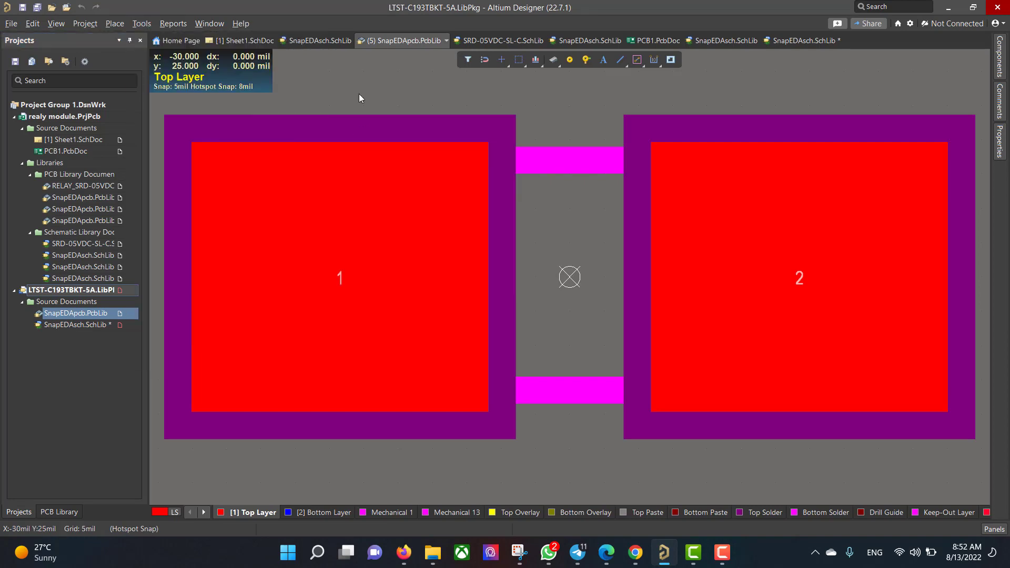
{"action": "left_click", "coordinate": [115, 23]}
{"action": "left_click", "coordinate": [148, 154]}
{"action": "double_click", "coordinate": [392, 203]}
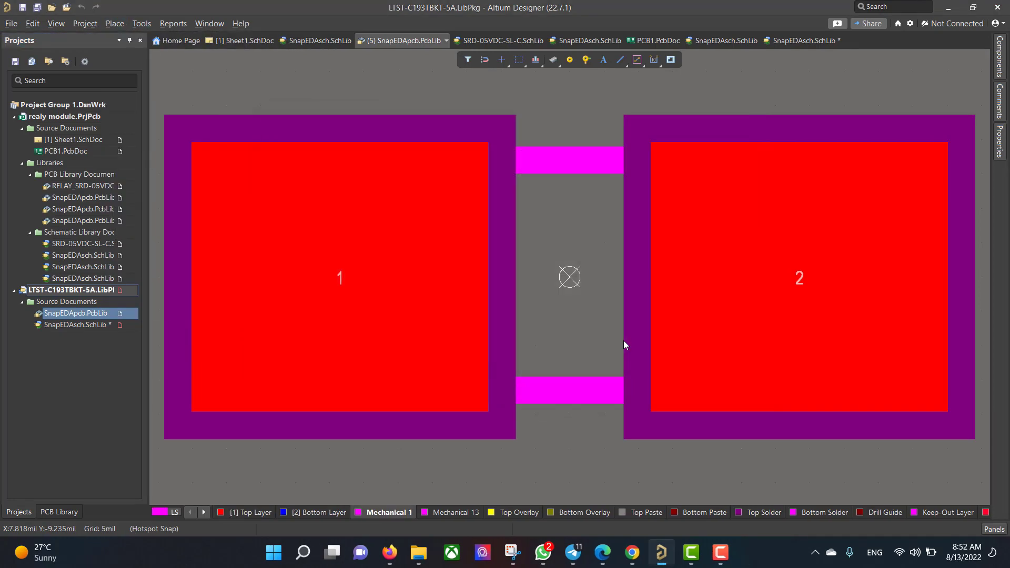
{"action": "left_click", "coordinate": [574, 304]}
{"action": "key", "text": "3"}
{"action": "left_click", "coordinate": [602, 337]}
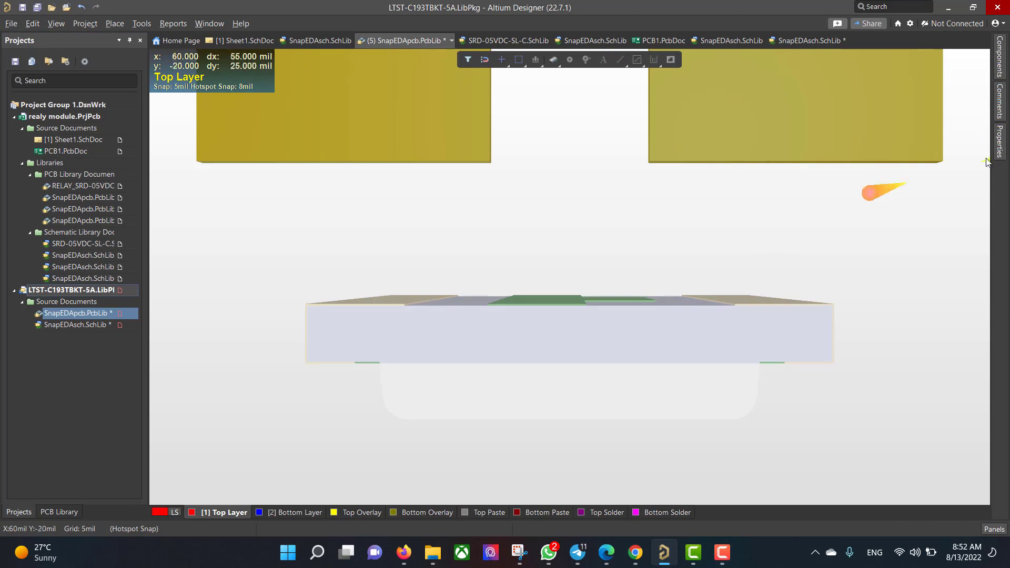
Rotate the LED 3D body to lie flat, move it onto the two pads, and save the PCB library
{"action": "left_click", "coordinate": [1000, 142]}
{"action": "left_click", "coordinate": [970, 307]}
{"action": "left_click", "coordinate": [677, 359]}
{"action": "left_click", "coordinate": [295, 299]}
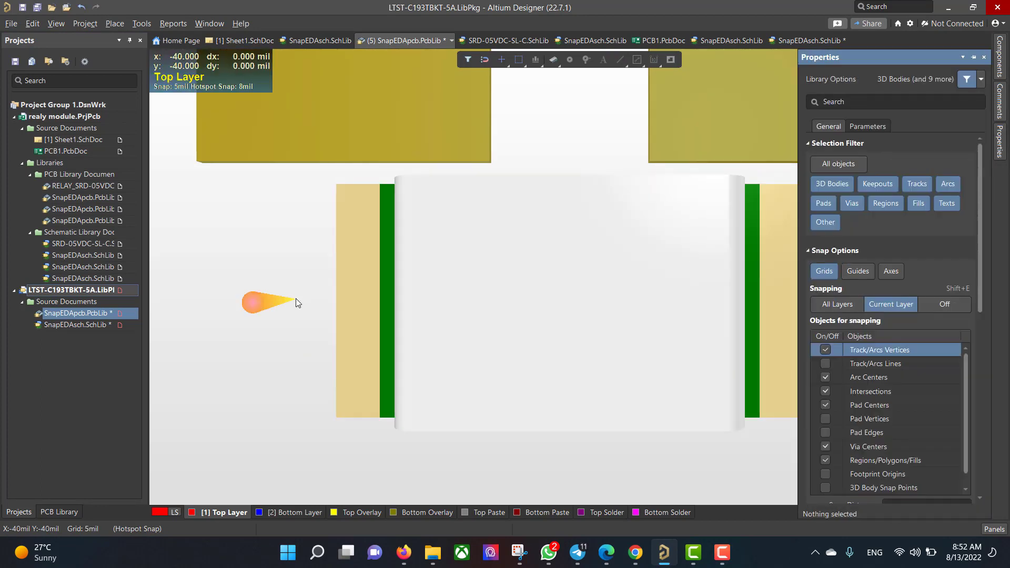
{"action": "scroll", "coordinate": [553, 288], "scroll_direction": "down", "scroll_amount": 3, "text": "ctrl"}
{"action": "left_click_drag", "start_coordinate": [554, 288], "coordinate": [559, 182]}
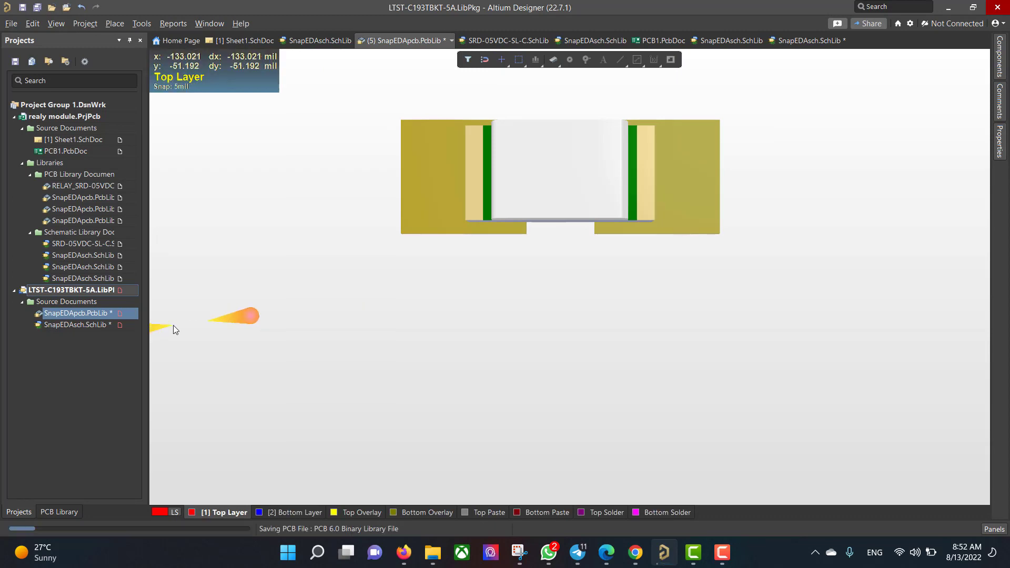
Move the LED's PCB and schematic libraries into the realy module project and close the LTST-C193TBKT-5A library package
{"action": "left_click_drag", "start_coordinate": [58, 313], "coordinate": [83, 211]}
{"action": "left_click_drag", "start_coordinate": [80, 325], "coordinate": [58, 270]}
{"action": "right_click", "coordinate": [54, 316]}
{"action": "left_click", "coordinate": [135, 406]}
{"action": "left_click", "coordinate": [533, 319]}
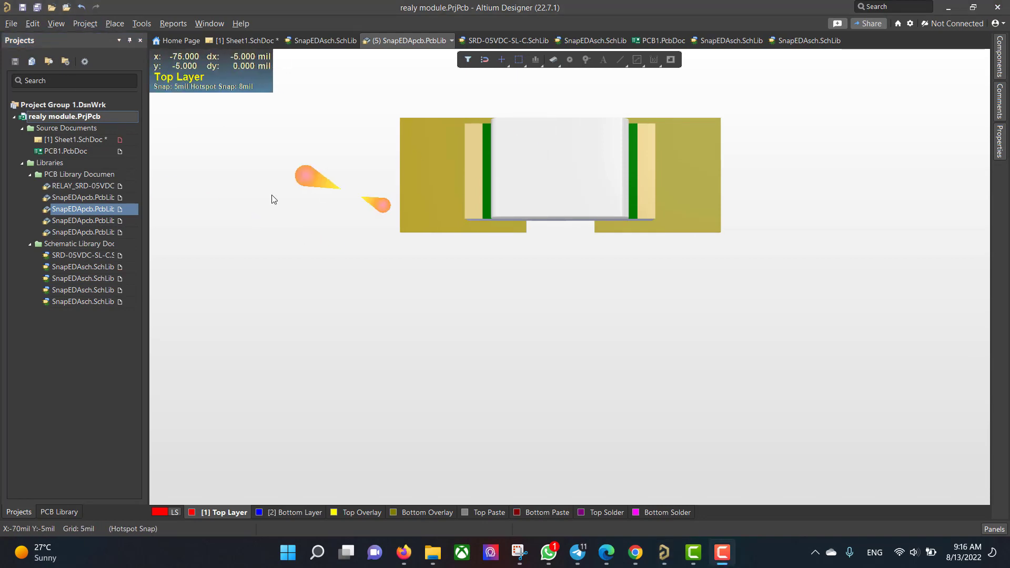
Open Sheet1.SchDoc and examine the reference relay circuit in Snipping Tool
{"action": "left_click", "coordinate": [49, 140]}
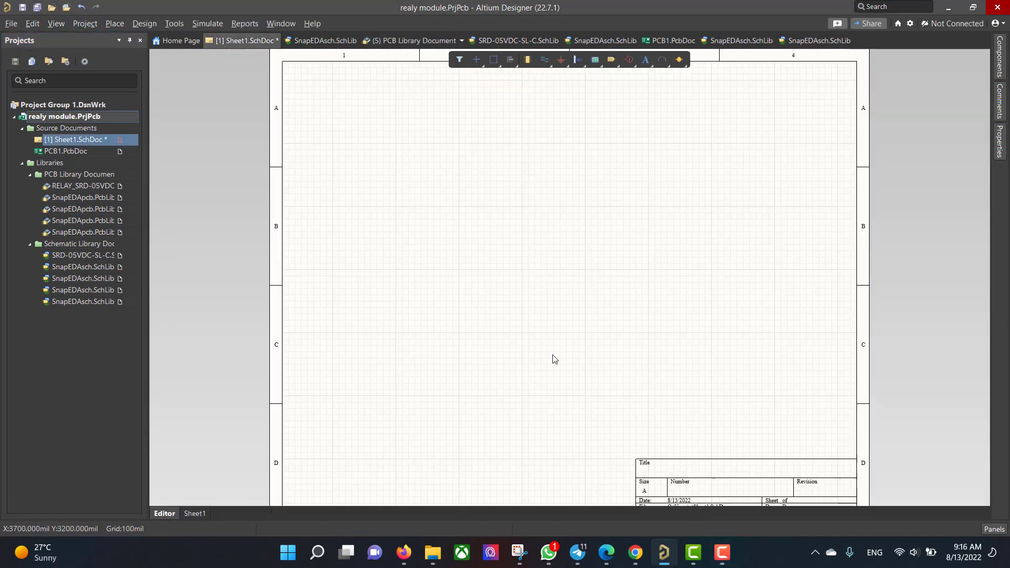
{"action": "left_click", "coordinate": [520, 554]}
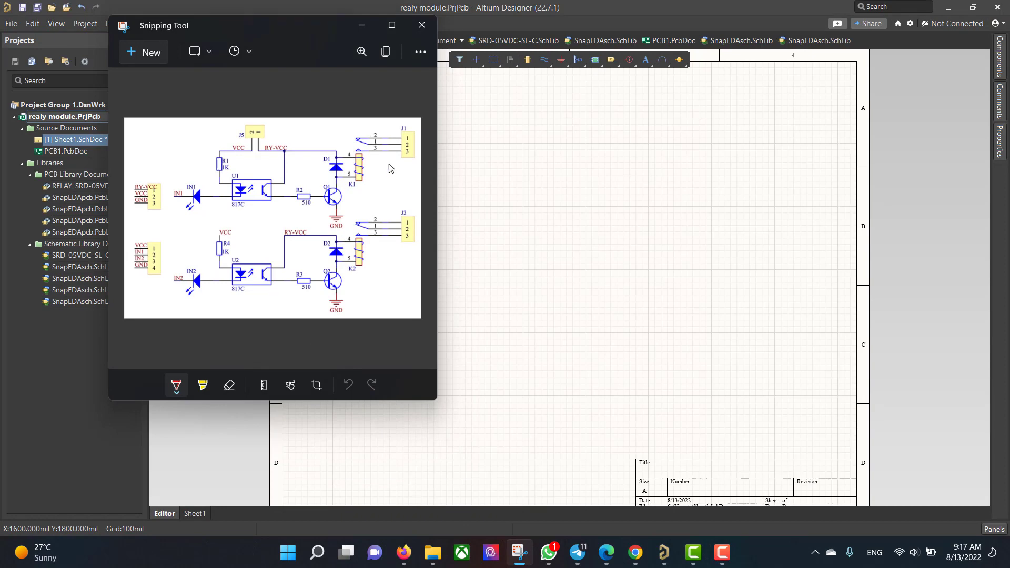
{"action": "left_click", "coordinate": [361, 21]}
Place the LTST-C193TBKT-5A LED and the TB006-508-03BE terminal block from their SnapEDA libraries on Sheet1
{"action": "left_click", "coordinate": [999, 57]}
{"action": "left_click", "coordinate": [903, 84]}
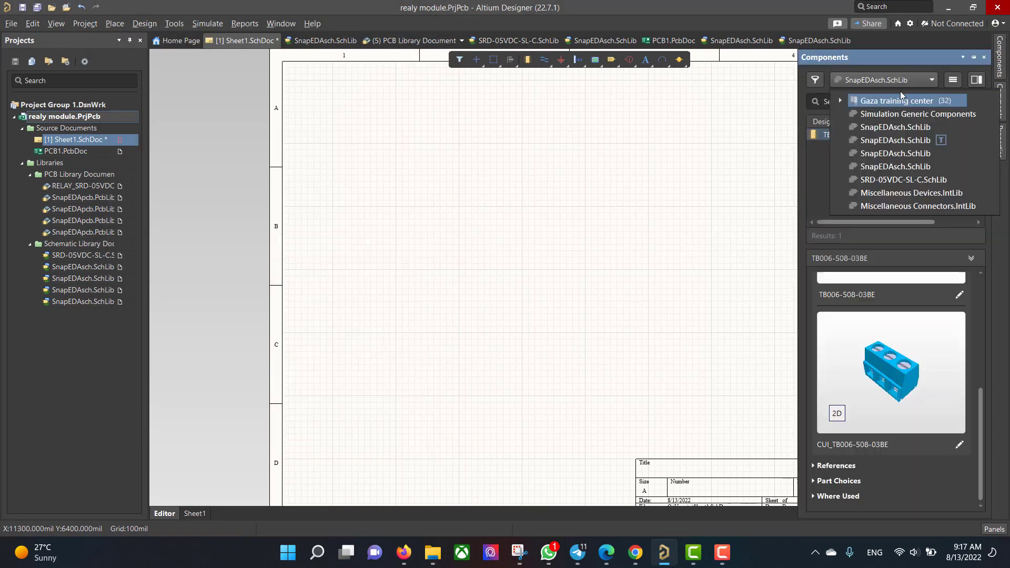
{"action": "left_click", "coordinate": [900, 116]}
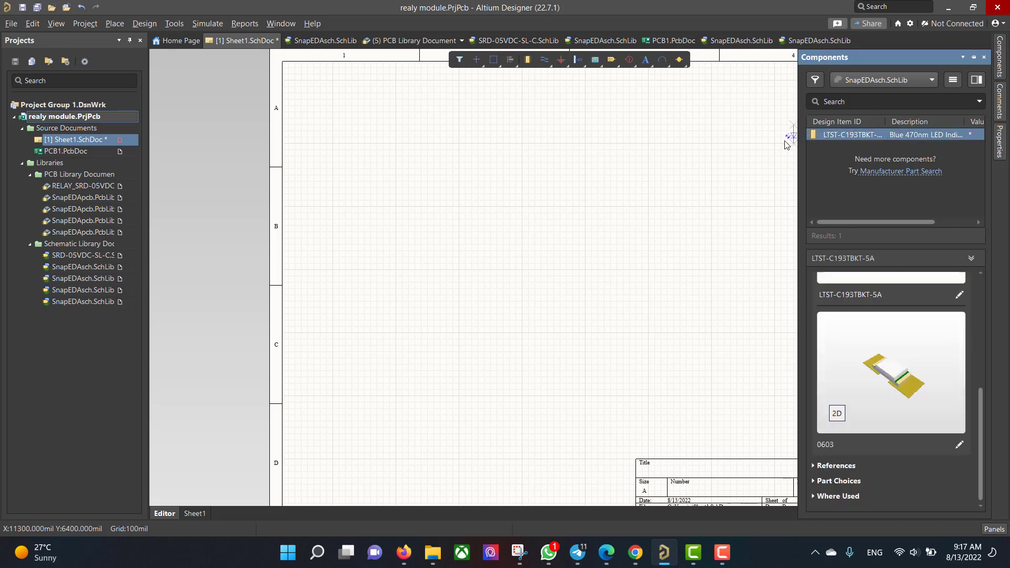
{"action": "left_click_drag", "start_coordinate": [787, 145], "coordinate": [438, 196]}
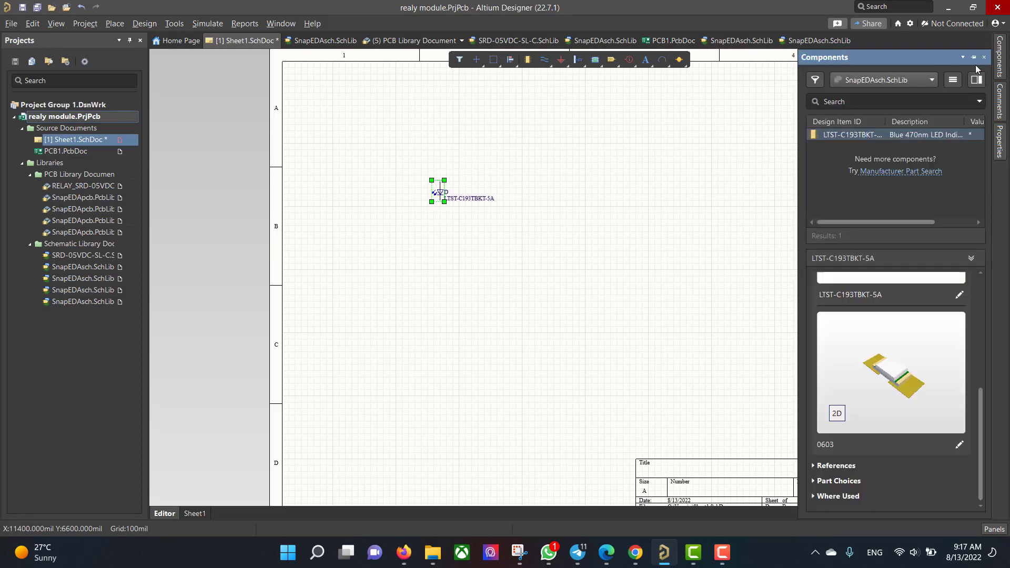
{"action": "left_click", "coordinate": [900, 80]}
{"action": "left_click", "coordinate": [878, 137]}
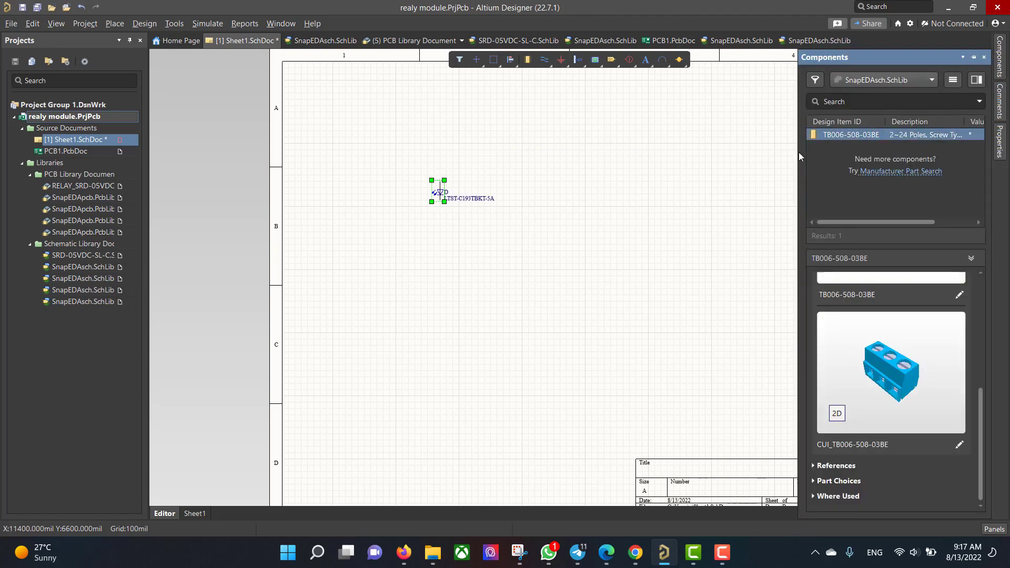
{"action": "left_click_drag", "start_coordinate": [850, 135], "coordinate": [700, 168]}
Place the LTV-817-A optocoupler from its SnapEDA library on the schematic between the LED and the terminal block
{"action": "mouse_move", "coordinate": [1000, 55]}
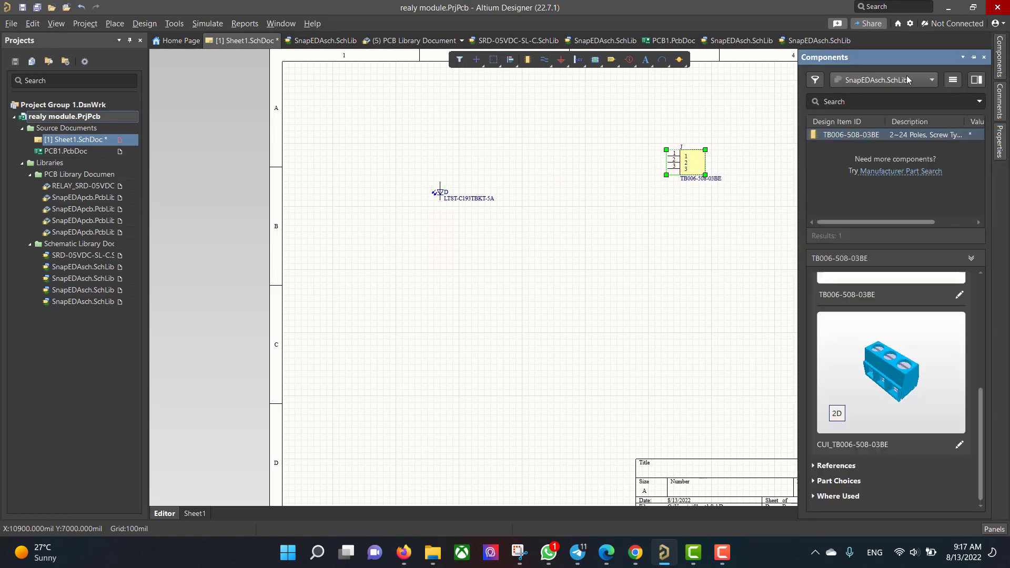
{"action": "left_click", "coordinate": [901, 80]}
{"action": "left_click", "coordinate": [903, 153]}
{"action": "left_click", "coordinate": [884, 136]}
{"action": "left_click_drag", "start_coordinate": [884, 136], "coordinate": [581, 147]}
Place the BCW31 transistor from its SnapEDA library below the optocoupler
{"action": "mouse_move", "coordinate": [1005, 61]}
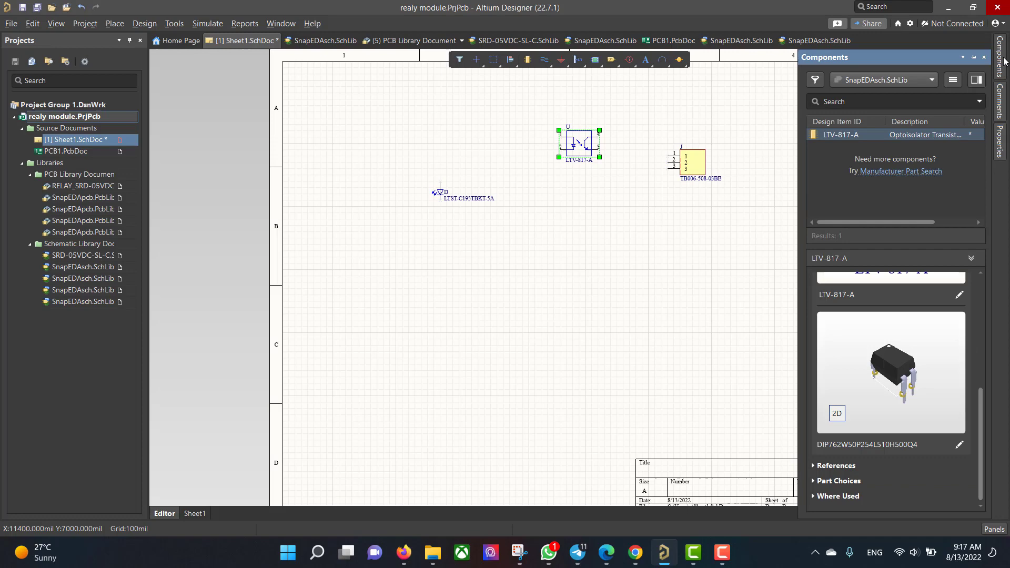
{"action": "left_click", "coordinate": [975, 58]}
{"action": "left_click_drag", "start_coordinate": [861, 105], "coordinate": [725, 105]}
{"action": "left_click", "coordinate": [881, 65]}
{"action": "left_click", "coordinate": [845, 149]}
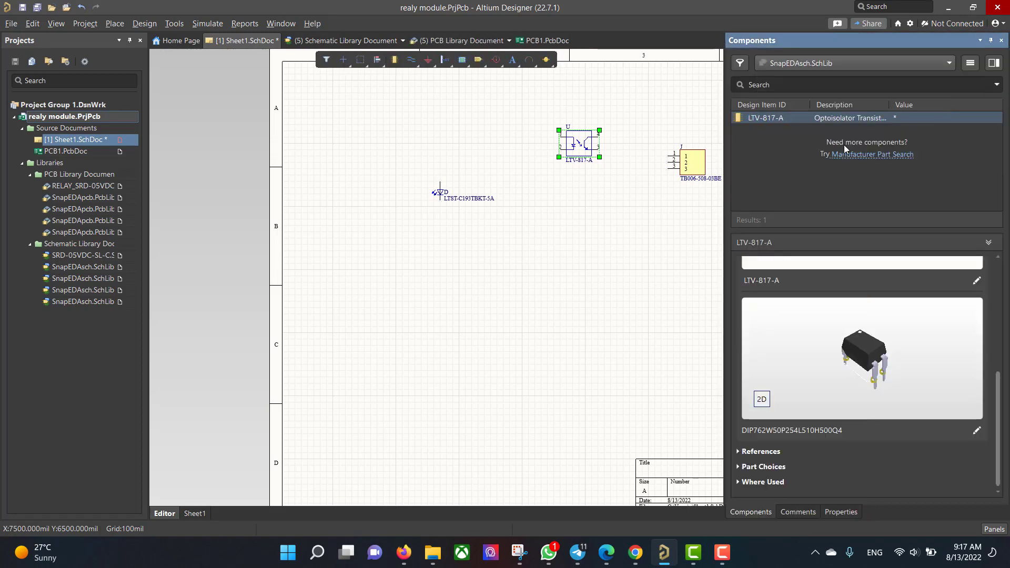
{"action": "left_click_drag", "start_coordinate": [806, 118], "coordinate": [607, 202]}
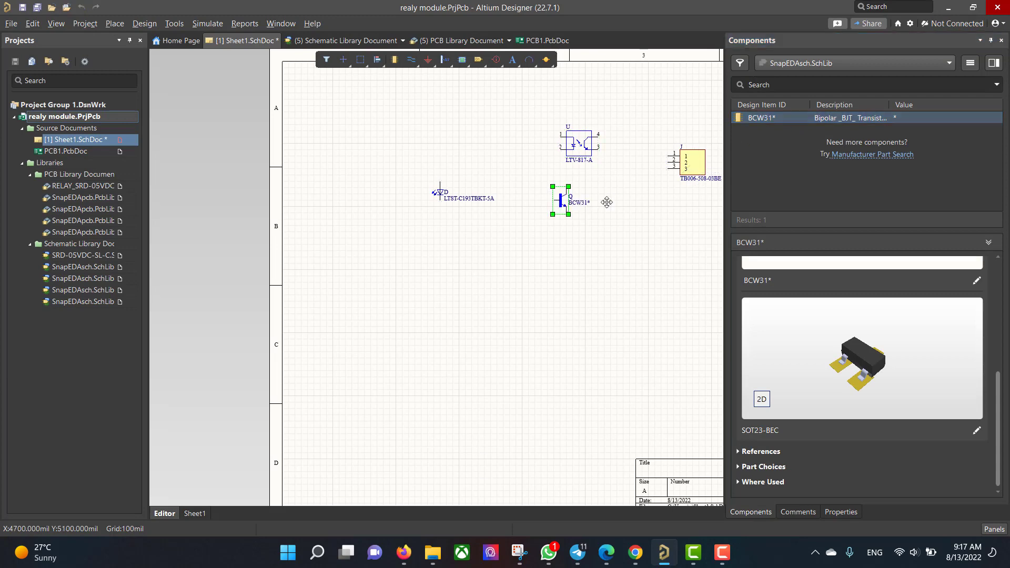
Place the SRD-05VDC-SL-C relay from the SRD-05VDC-SL-C.SchLib library beside the transistor
{"action": "left_click", "coordinate": [850, 64]}
{"action": "left_click", "coordinate": [835, 162]}
{"action": "left_click_drag", "start_coordinate": [841, 119], "coordinate": [631, 215]}
{"action": "left_click", "coordinate": [852, 63]}
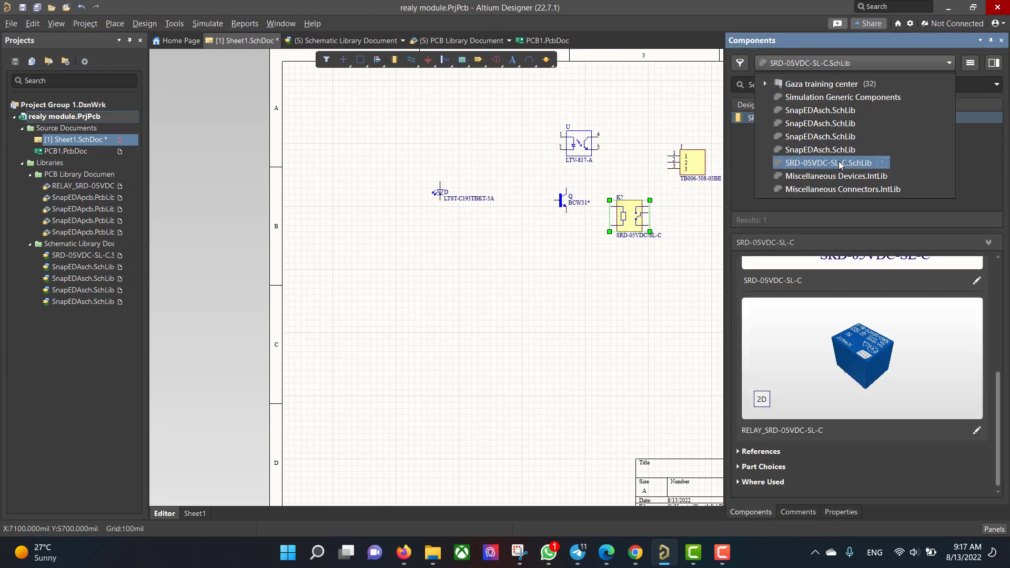
{"action": "left_click", "coordinate": [950, 65]}
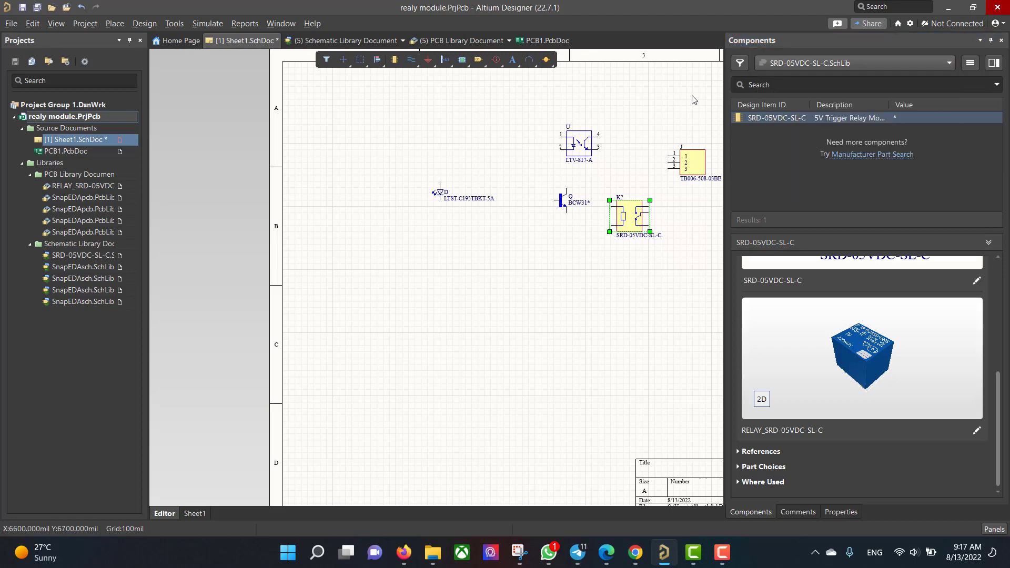
{"action": "left_click", "coordinate": [991, 40]}
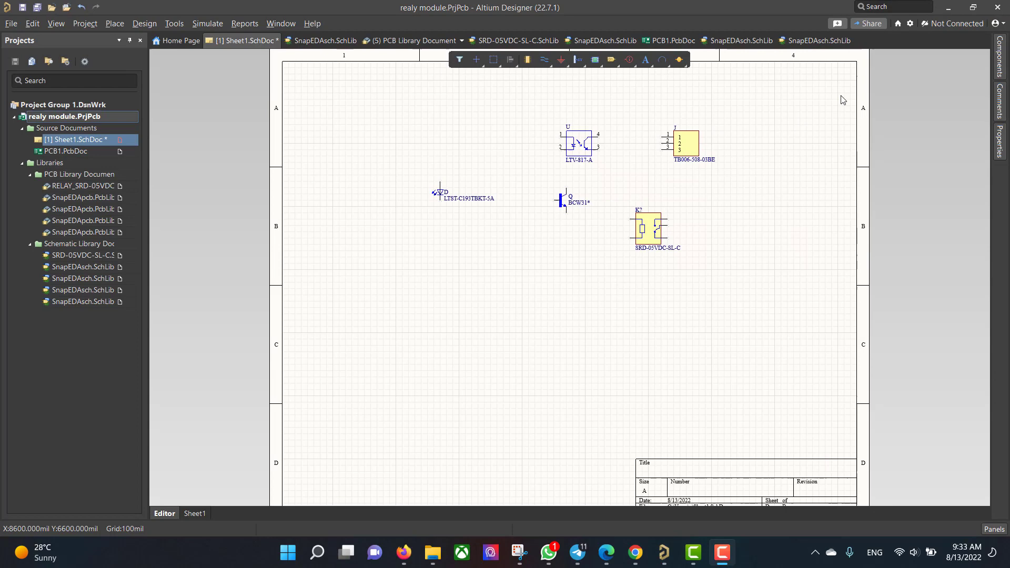
Place two Res1 resistors from Miscellaneous Devices, one vertical near the LED and one horizontal below the optocoupler
{"action": "mouse_move", "coordinate": [998, 60]}
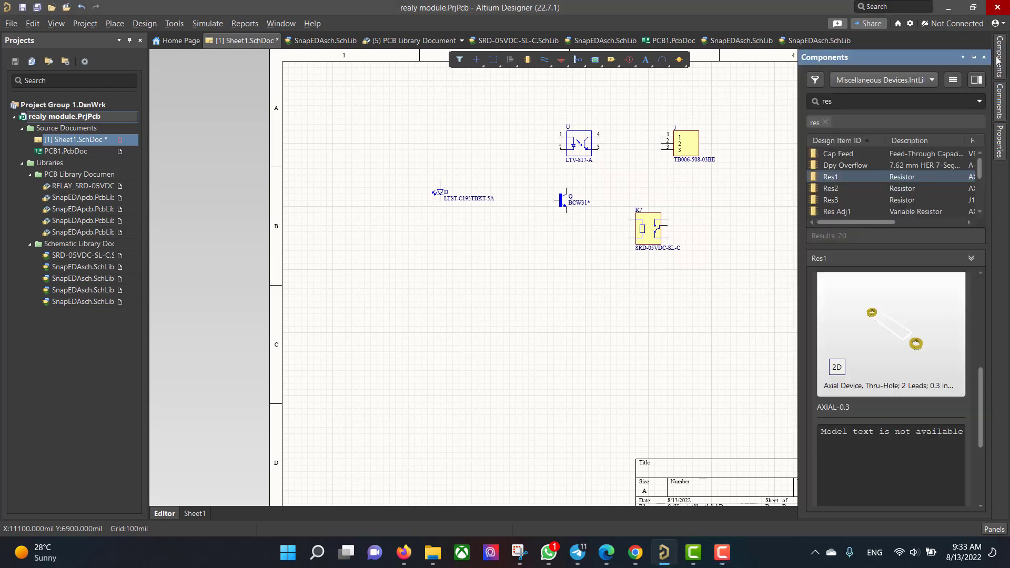
{"action": "left_click_drag", "start_coordinate": [858, 180], "coordinate": [492, 131]}
{"action": "left_click_drag", "start_coordinate": [899, 179], "coordinate": [623, 176]}
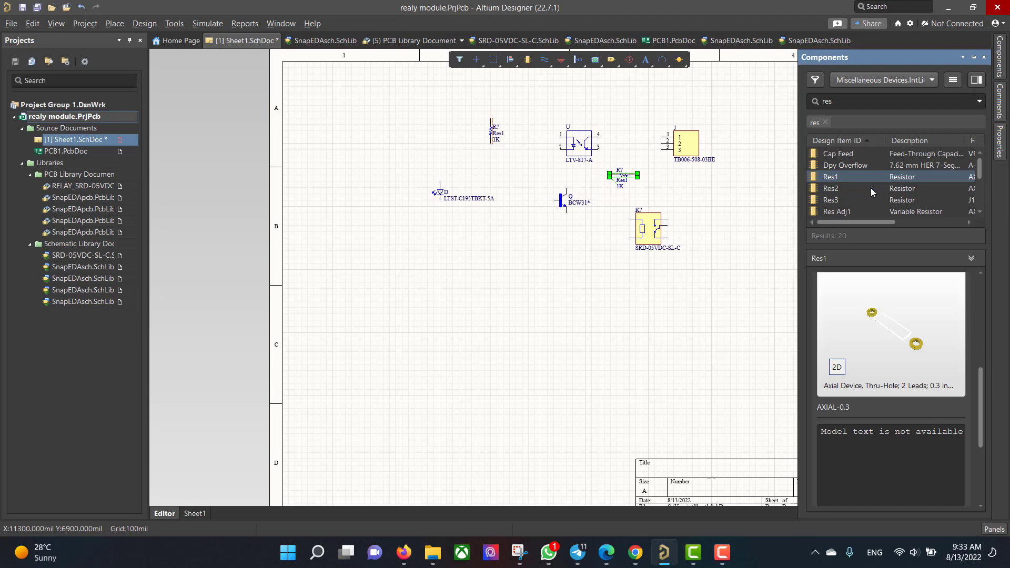
Search the Miscellaneous Devices library for diode and place a vertical Diode 1N4003 next to the relay
{"action": "left_click", "coordinate": [825, 123]}
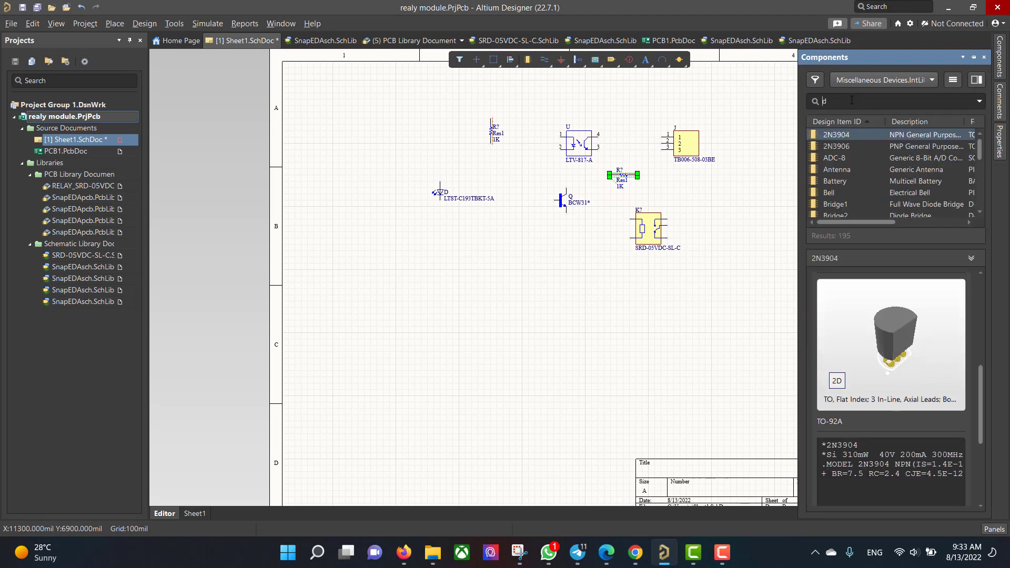
{"action": "type", "text": "diode"}
{"action": "key", "text": "Return"}
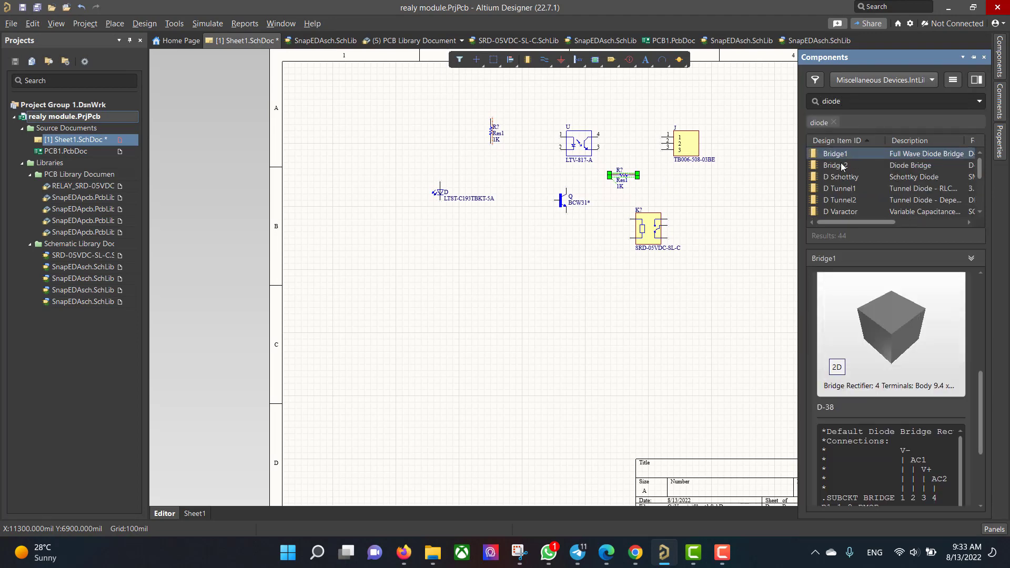
{"action": "scroll", "coordinate": [843, 182], "scroll_direction": "down", "scroll_amount": 3}
{"action": "left_click", "coordinate": [853, 177]}
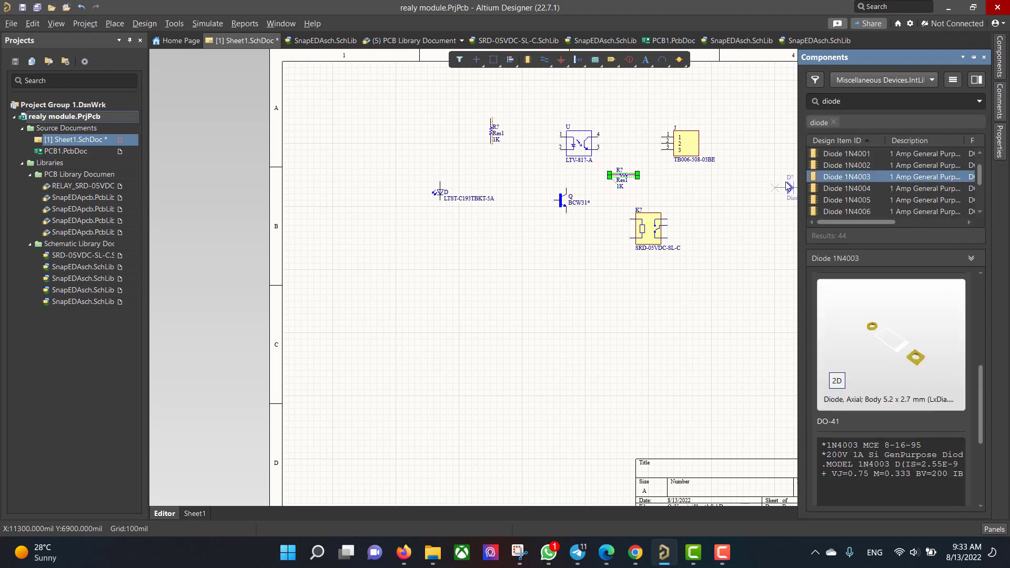
{"action": "left_click_drag", "start_coordinate": [787, 187], "coordinate": [612, 224]}
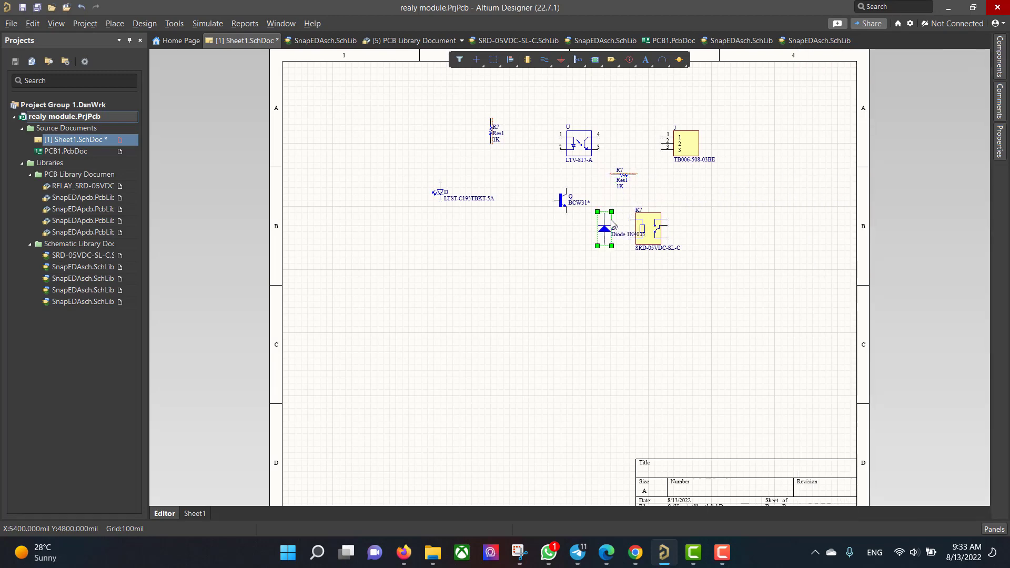
Place a four-pin Header 4 from the Miscellaneous Connectors library near the schematic's left edge, pins facing the circuit
{"action": "left_click", "coordinate": [1003, 54]}
{"action": "left_click", "coordinate": [922, 81]}
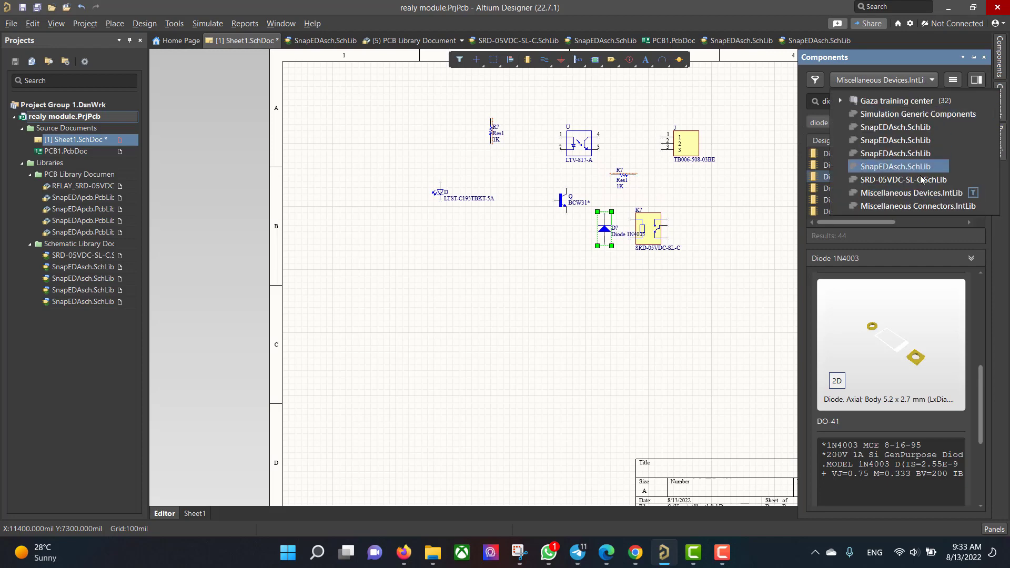
{"action": "left_click", "coordinate": [924, 207]}
{"action": "scroll", "coordinate": [886, 176], "scroll_direction": "down", "scroll_amount": 12}
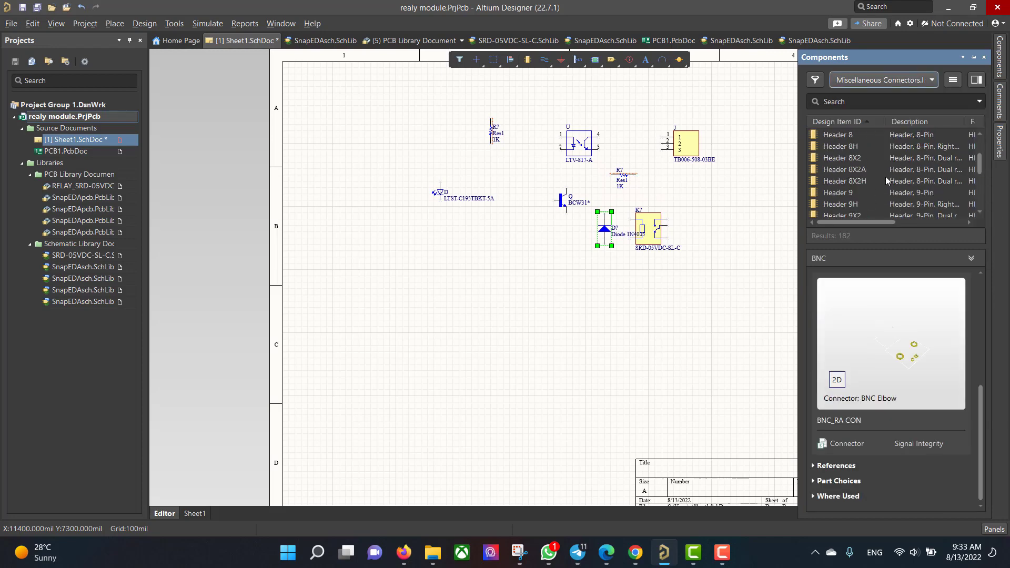
{"action": "scroll", "coordinate": [886, 175], "scroll_direction": "up", "scroll_amount": 15}
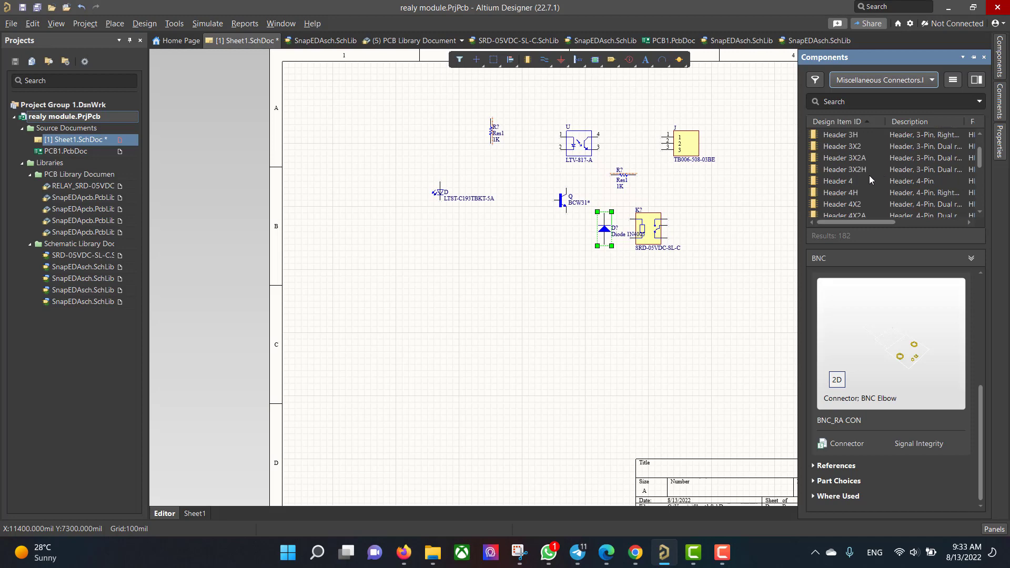
{"action": "left_click_drag", "start_coordinate": [869, 180], "coordinate": [359, 176]}
Place a three-pin Header 3 from the Miscellaneous Connectors library below Header 4
{"action": "mouse_move", "coordinate": [999, 55]}
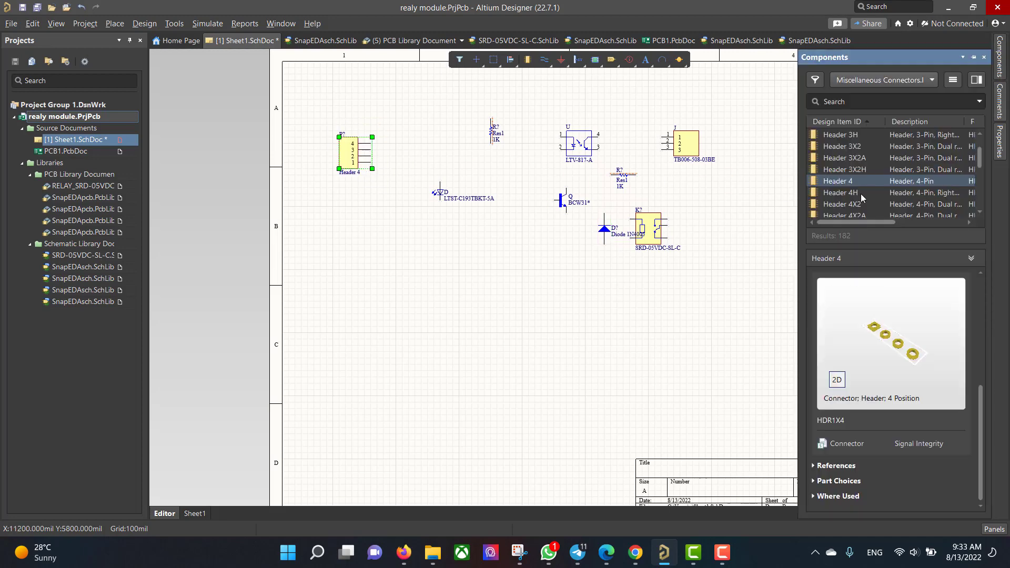
{"action": "scroll", "coordinate": [860, 181], "scroll_direction": "down", "scroll_amount": 10}
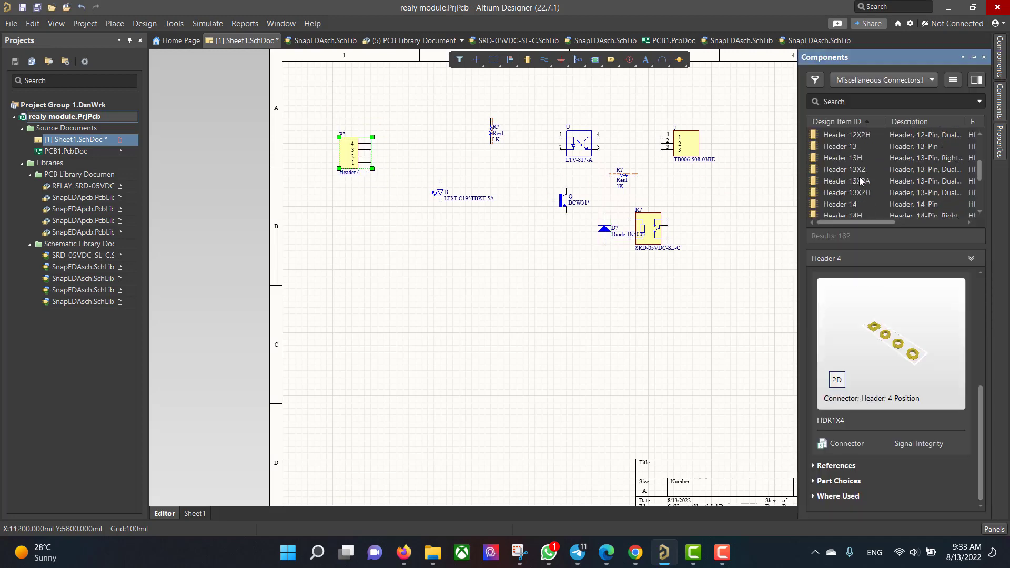
{"action": "scroll", "coordinate": [860, 181], "scroll_direction": "up", "scroll_amount": 10}
{"action": "left_click_drag", "start_coordinate": [841, 193], "coordinate": [354, 248]}
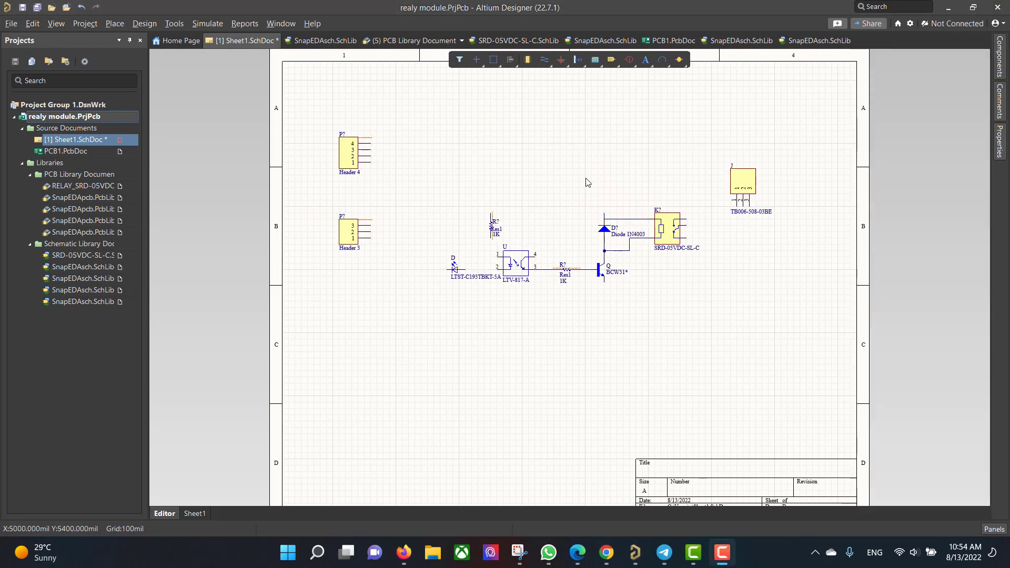
Wire optocoupler pin 4 to the upper end of the 1N4003 diode
{"action": "left_click", "coordinate": [588, 183]}
{"action": "key", "text": "ctrl+w"}
{"action": "left_click", "coordinate": [535, 258]}
{"action": "left_click", "coordinate": [547, 213]}
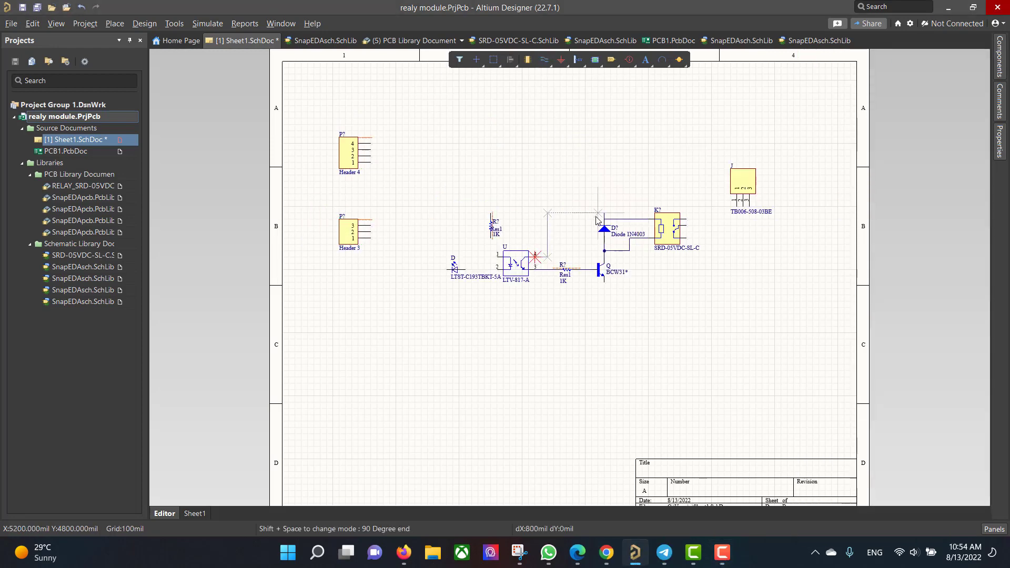
{"action": "left_click", "coordinate": [604, 213]}
Wire the vertical resistor to optocoupler pin 1 and the LED to optocoupler pin 2
{"action": "left_click", "coordinate": [491, 238]}
{"action": "left_click", "coordinate": [497, 258]}
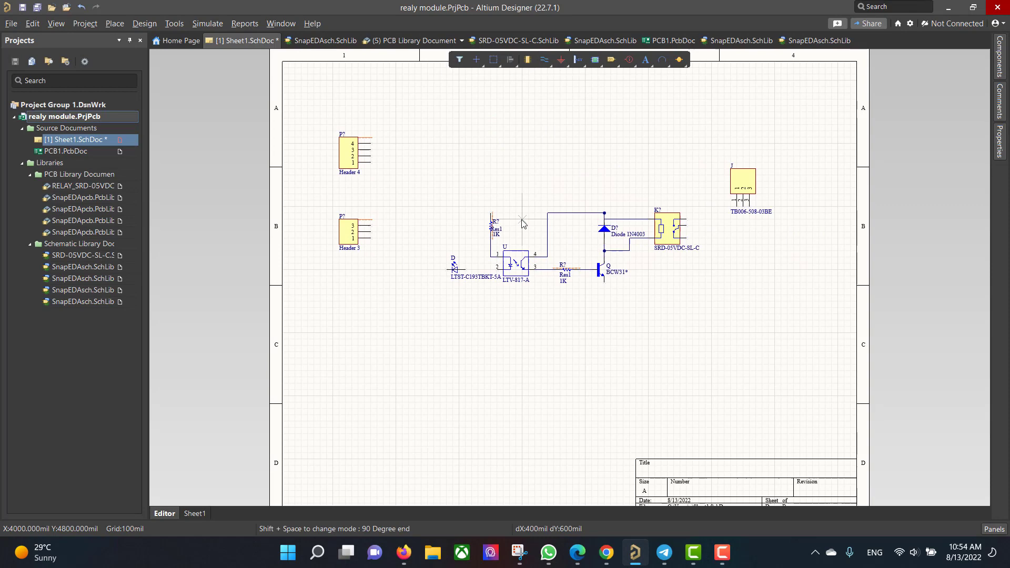
{"action": "left_click", "coordinate": [497, 270]}
{"action": "left_click", "coordinate": [466, 270]}
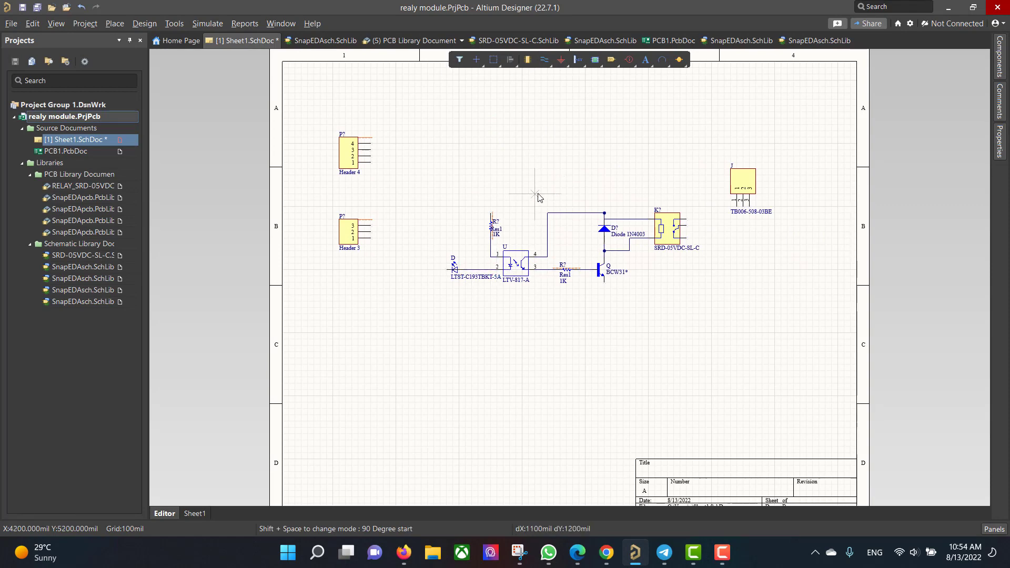
{"action": "right_click", "coordinate": [545, 62]}
{"action": "left_click", "coordinate": [556, 117]}
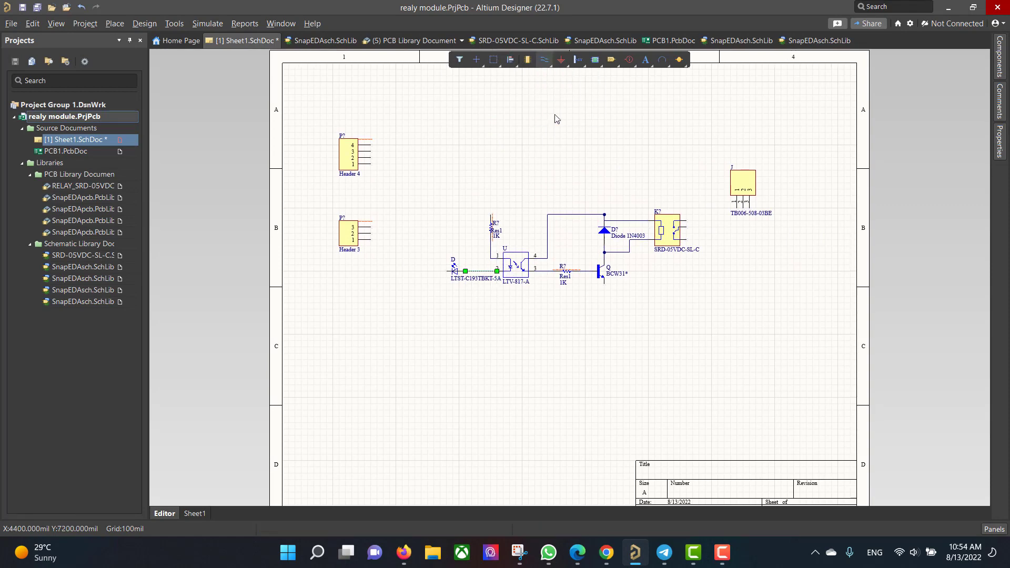
Place net labels at the vertical resistor's upper end, the diode's upper end and the LED, plus a GND port on the transistor's emitter
{"action": "left_click", "coordinate": [491, 214]}
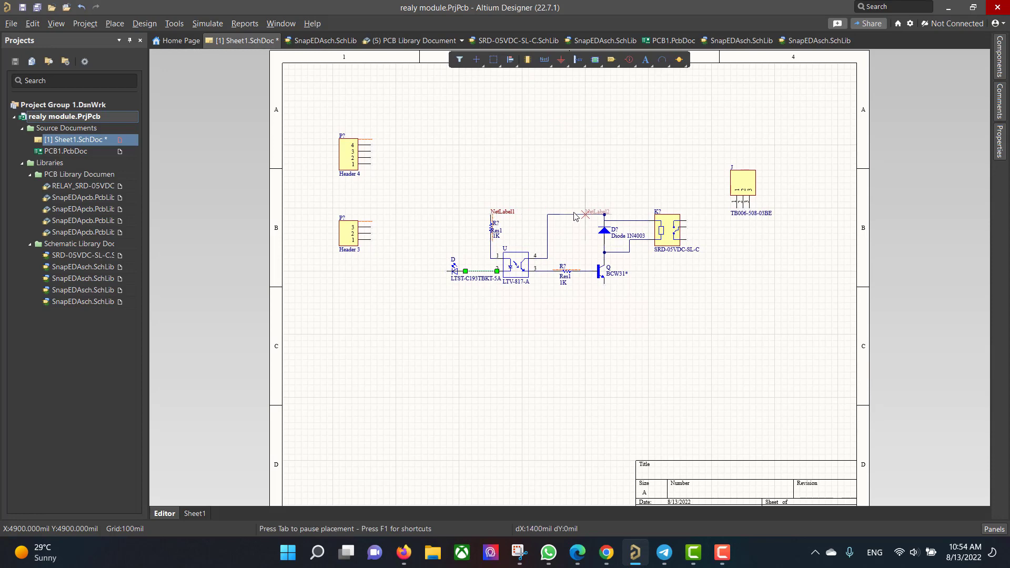
{"action": "left_click", "coordinate": [605, 215]}
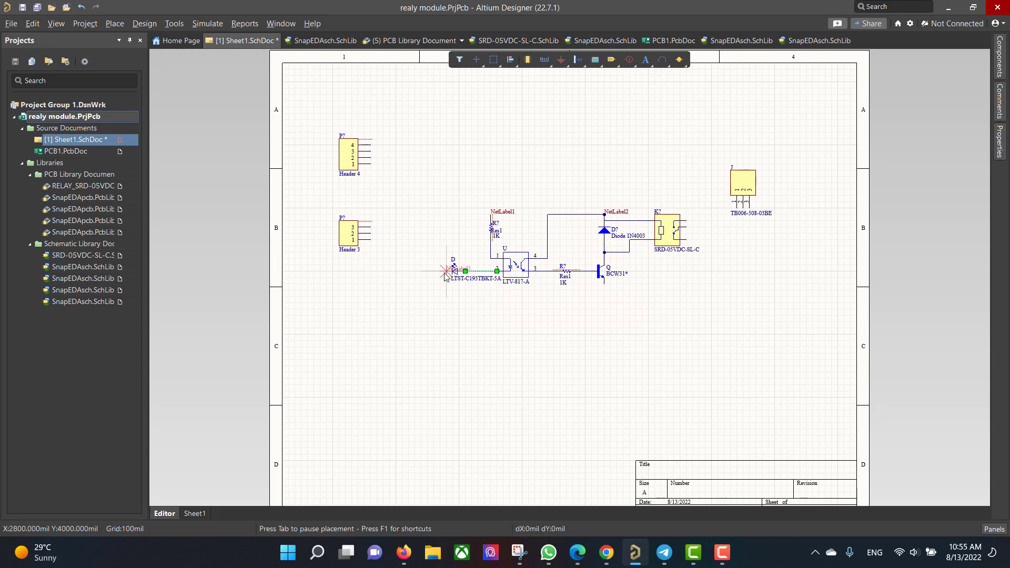
{"action": "right_click", "coordinate": [552, 309]}
{"action": "left_click", "coordinate": [561, 61]}
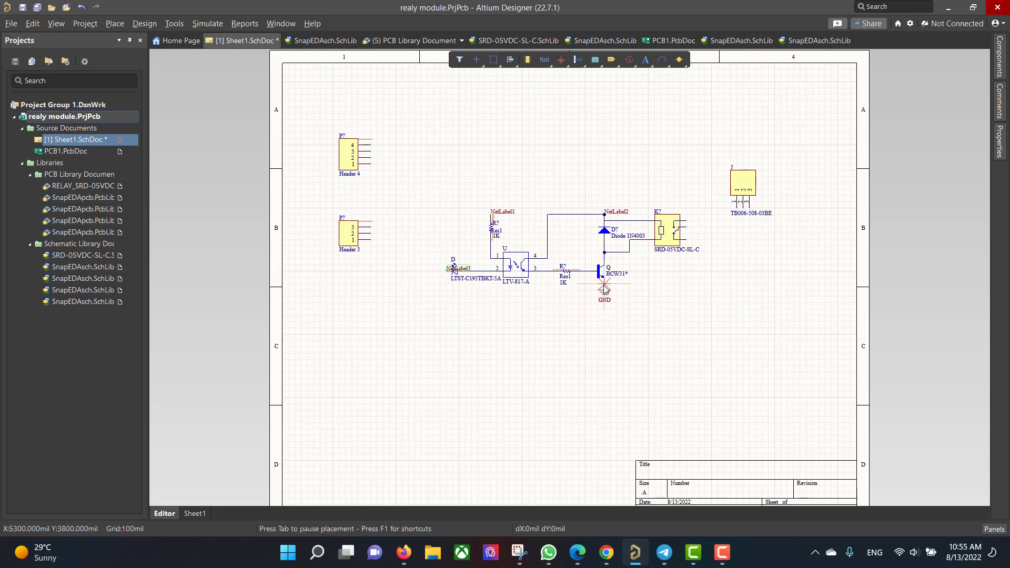
Wire the relay's three contact pins to the three pins of the TB006-508-03BE terminal block, routing the last wire around the block
{"action": "right_click", "coordinate": [545, 59]}
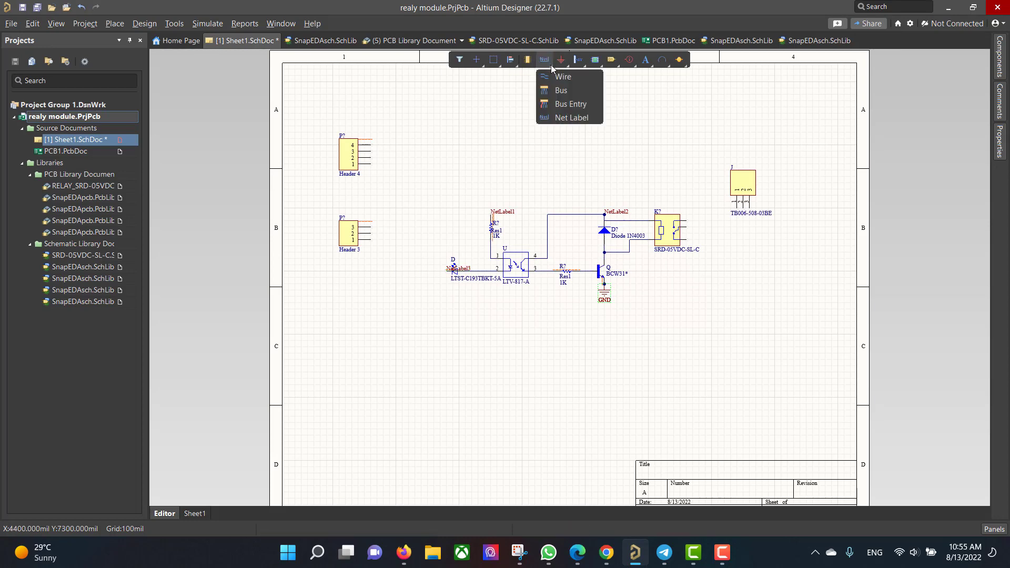
{"action": "left_click", "coordinate": [555, 76]}
{"action": "left_click", "coordinate": [736, 205]}
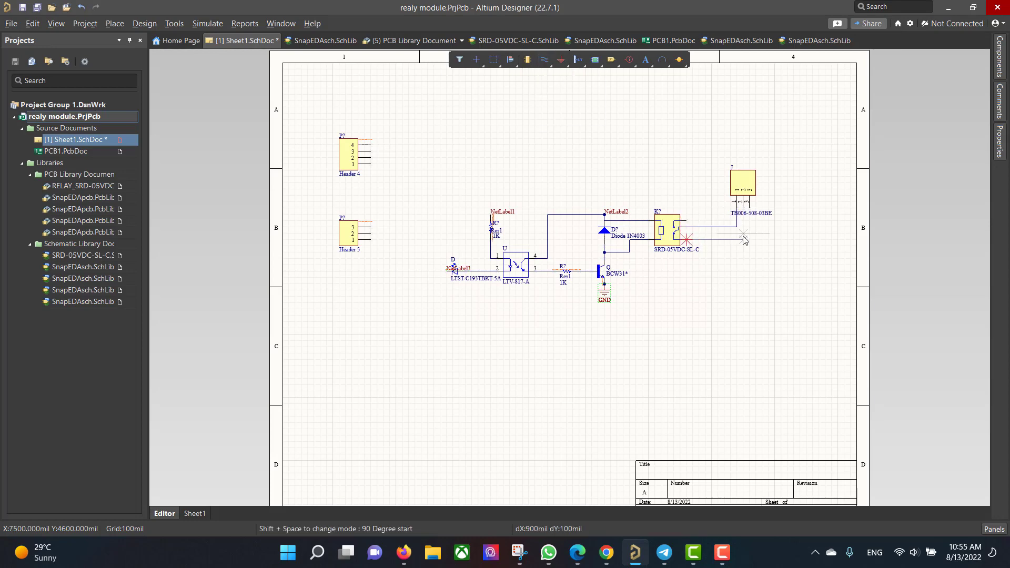
{"action": "left_click", "coordinate": [770, 209]}
{"action": "left_click", "coordinate": [775, 152]}
{"action": "left_click", "coordinate": [718, 152]}
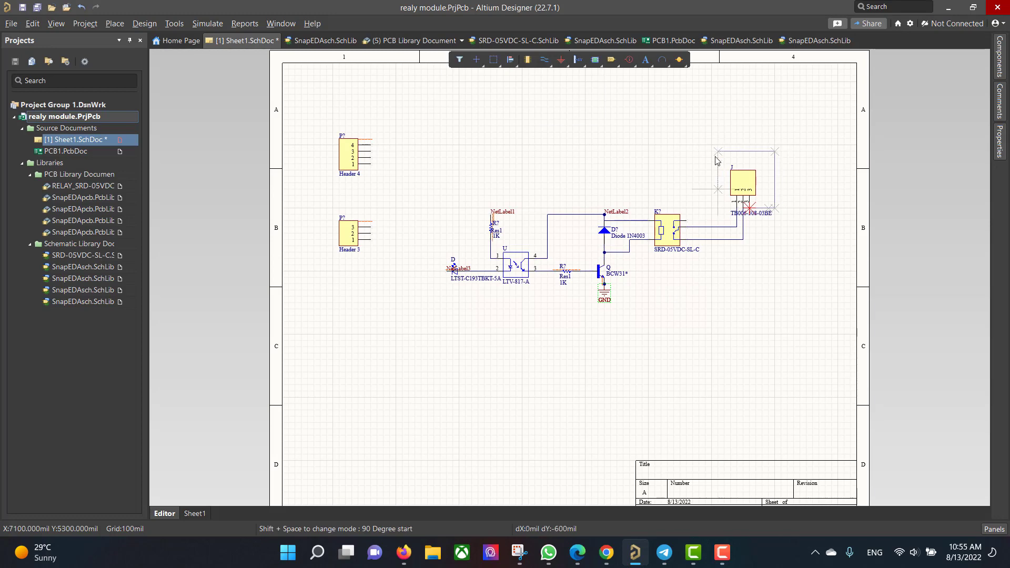
{"action": "left_click", "coordinate": [689, 221]}
{"action": "right_click", "coordinate": [616, 213]}
Rename the net label above the diode to RY VCC and the one above the vertical resistor to VCC
{"action": "double_click", "coordinate": [614, 211]}
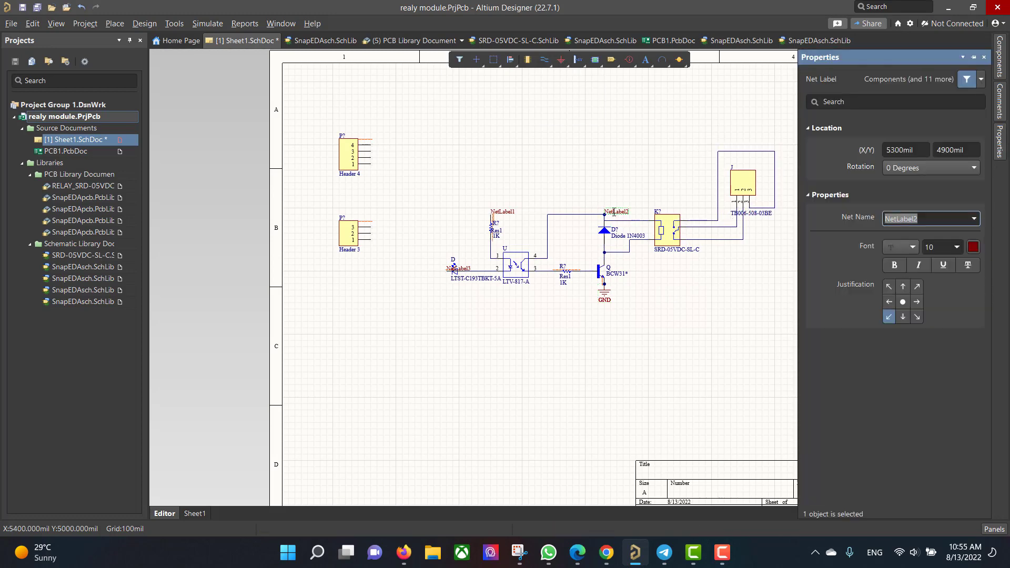
{"action": "left_click", "coordinate": [614, 211]}
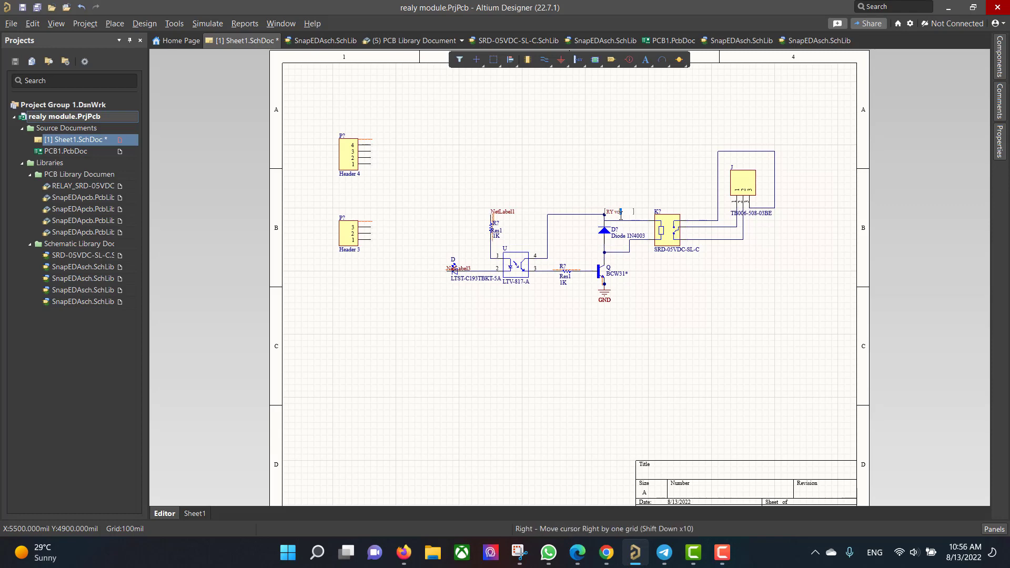
{"action": "double_click", "coordinate": [509, 213]}
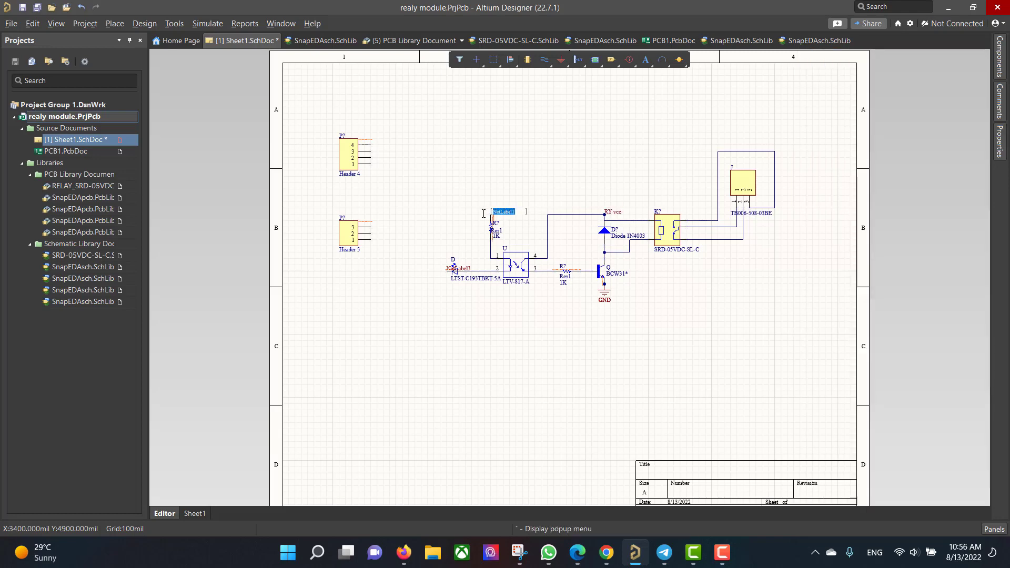
{"action": "double_click", "coordinate": [613, 213]}
{"action": "double_click", "coordinate": [612, 212]}
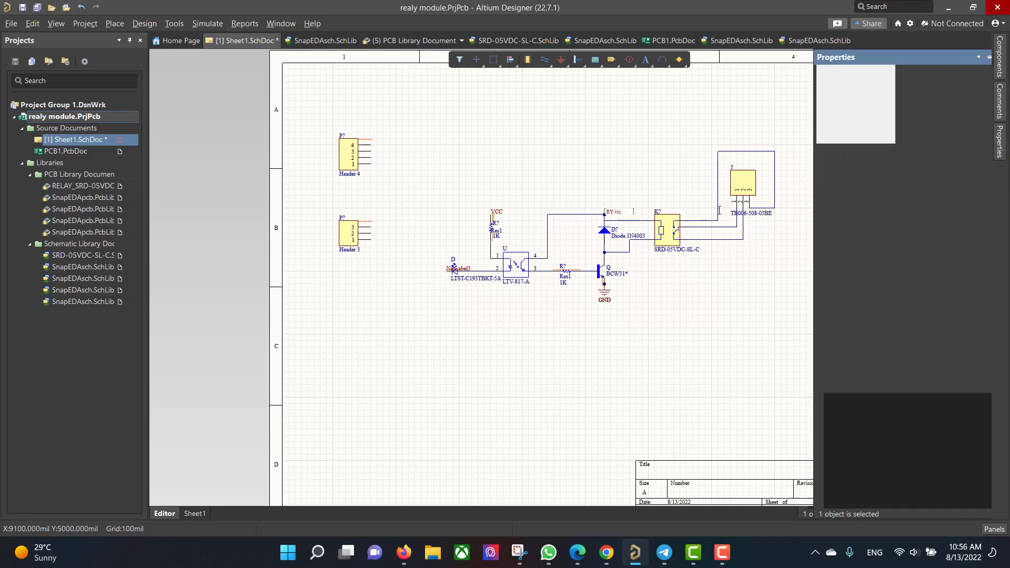
{"action": "double_click", "coordinate": [611, 213]}
{"action": "left_click", "coordinate": [906, 219]}
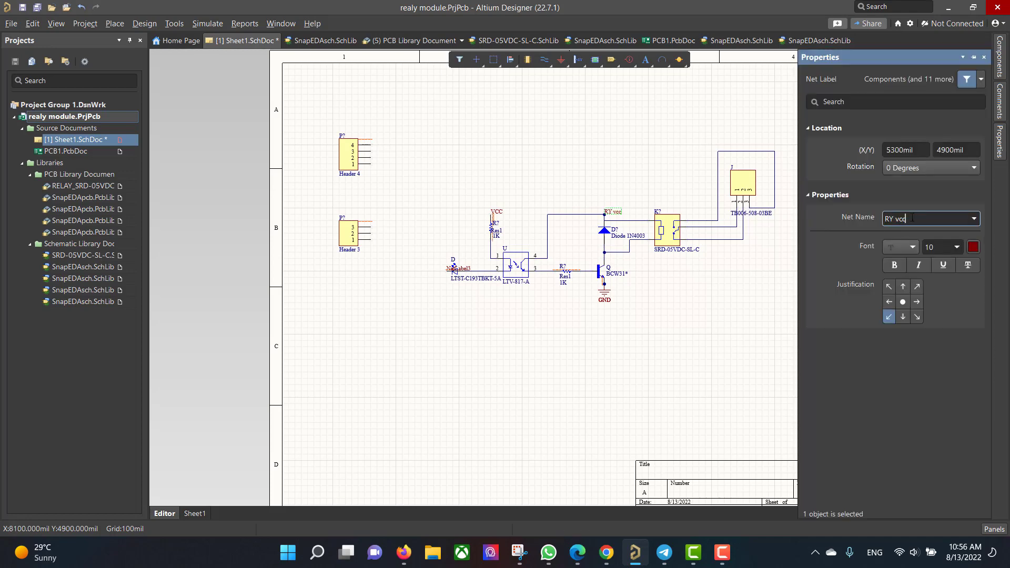
{"action": "left_click", "coordinate": [667, 292]}
Rename the LED's net label to IN1 and put it at the outer end of a wire extended from the LED
{"action": "left_click", "coordinate": [450, 269]}
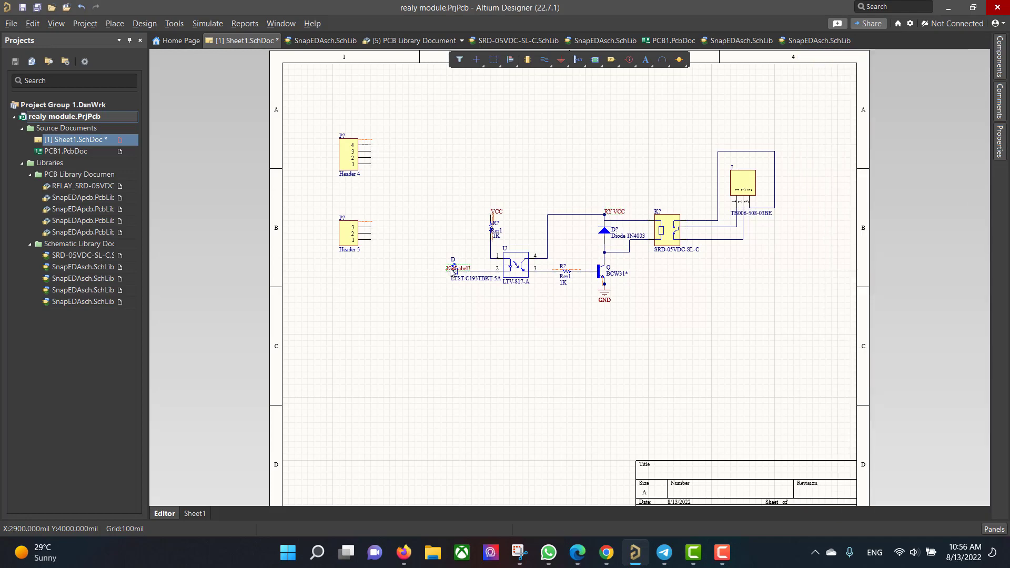
{"action": "key", "text": "Tab"}
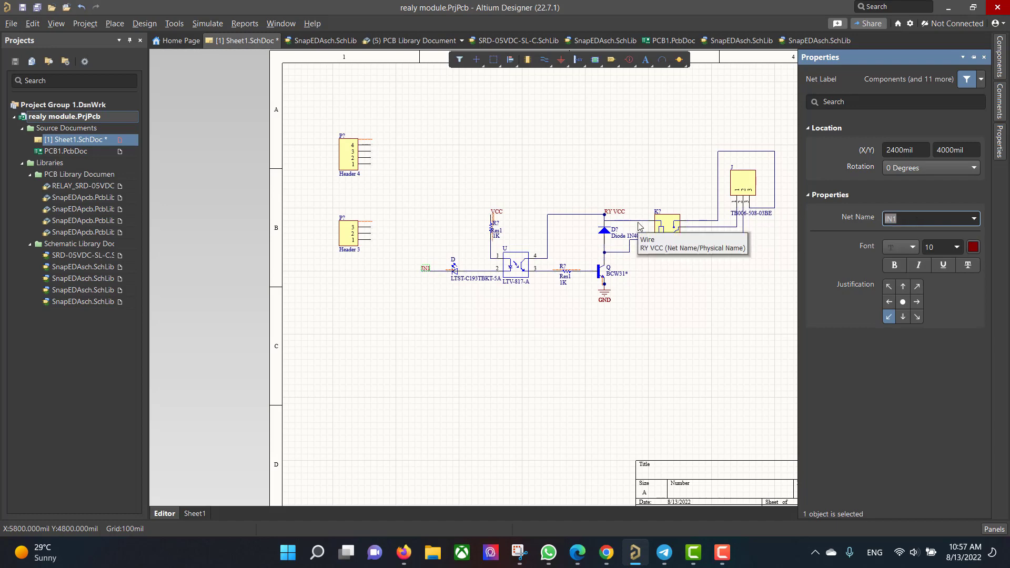
{"action": "left_click", "coordinate": [670, 316]}
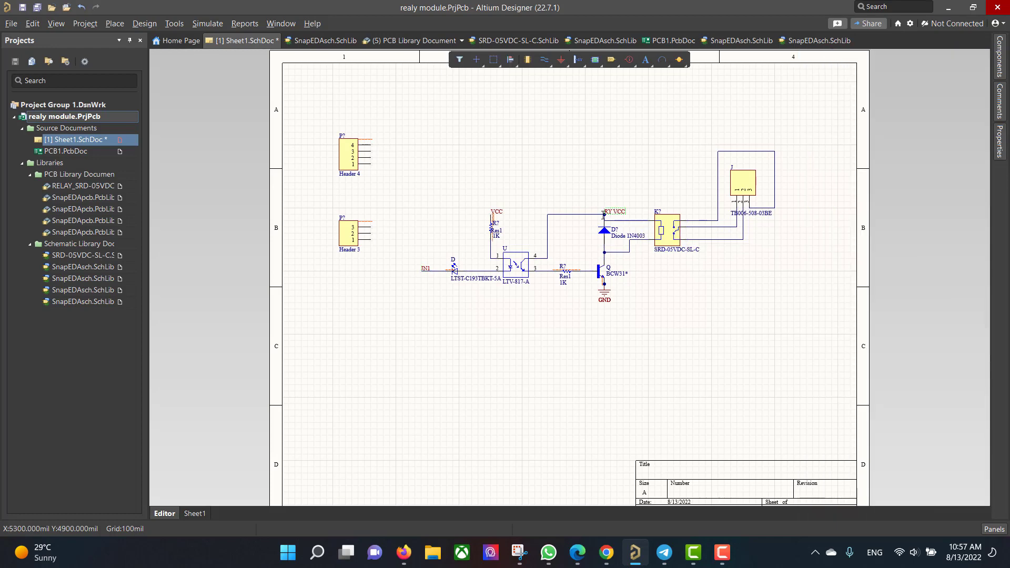
Copy the RY VCC net label to pin 3 of Header 3 and the VCC net label to pin 2
{"action": "left_click", "coordinate": [372, 228]}
{"action": "key", "text": "Escape"}
{"action": "scroll", "coordinate": [492, 215], "scroll_direction": "up", "scroll_amount": 3, "text": "ctrl"}
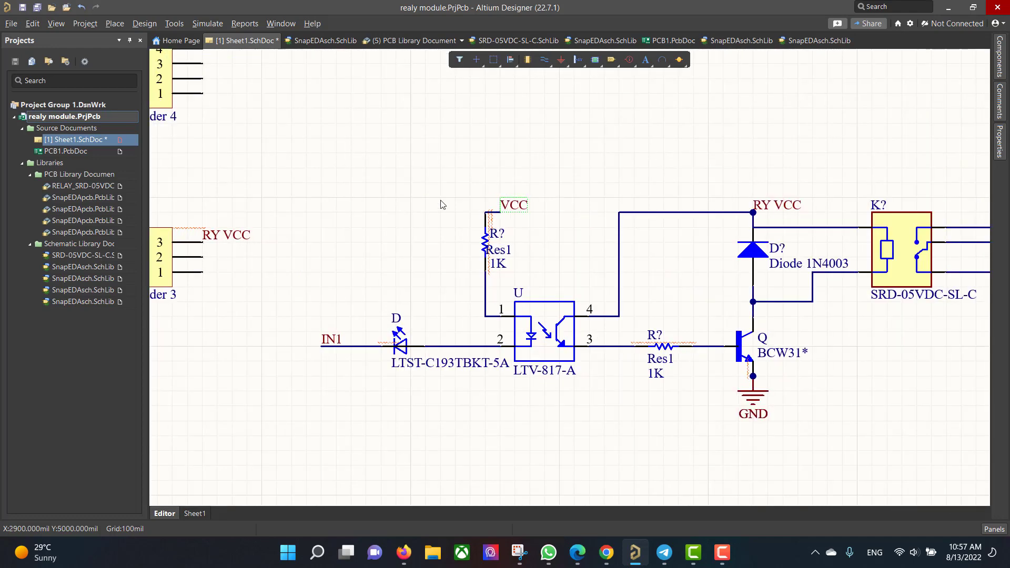
{"action": "key", "text": "ctrl+v"}
{"action": "left_click", "coordinate": [203, 257]}
Place GND ports on pin 1 of Header 3 and pin 1 of Header 4
{"action": "left_click", "coordinate": [560, 59]}
{"action": "left_click", "coordinate": [313, 273]}
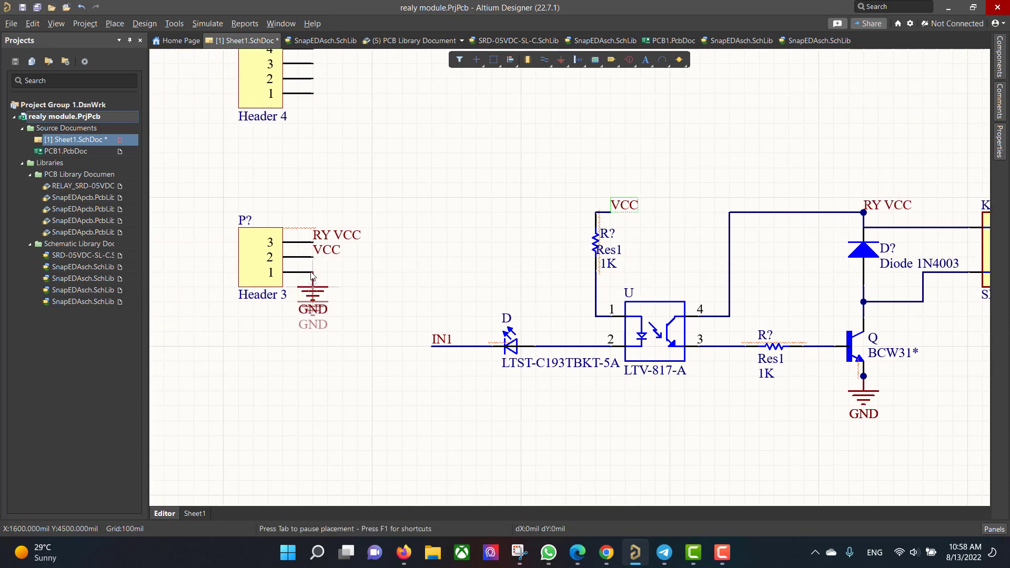
{"action": "left_click", "coordinate": [314, 94]}
{"action": "right_click", "coordinate": [508, 197]}
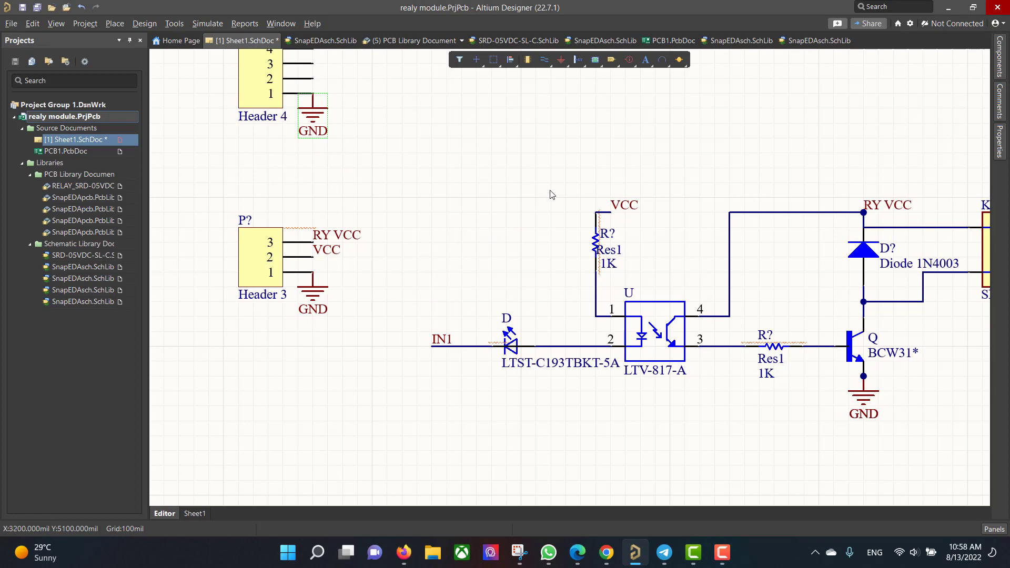
Set the value of the resistor at the transistor's base to 510R
{"action": "double_click", "coordinate": [766, 373]}
{"action": "type", "text": "51"}
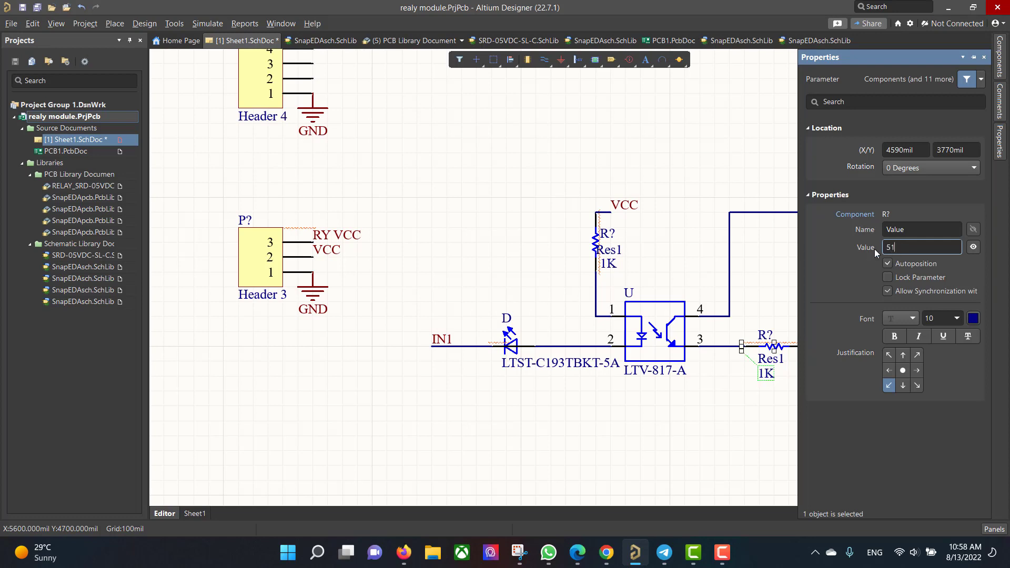
{"action": "type", "text": "0"}
{"action": "key", "text": "Return"}
{"action": "left_click", "coordinate": [733, 181]}
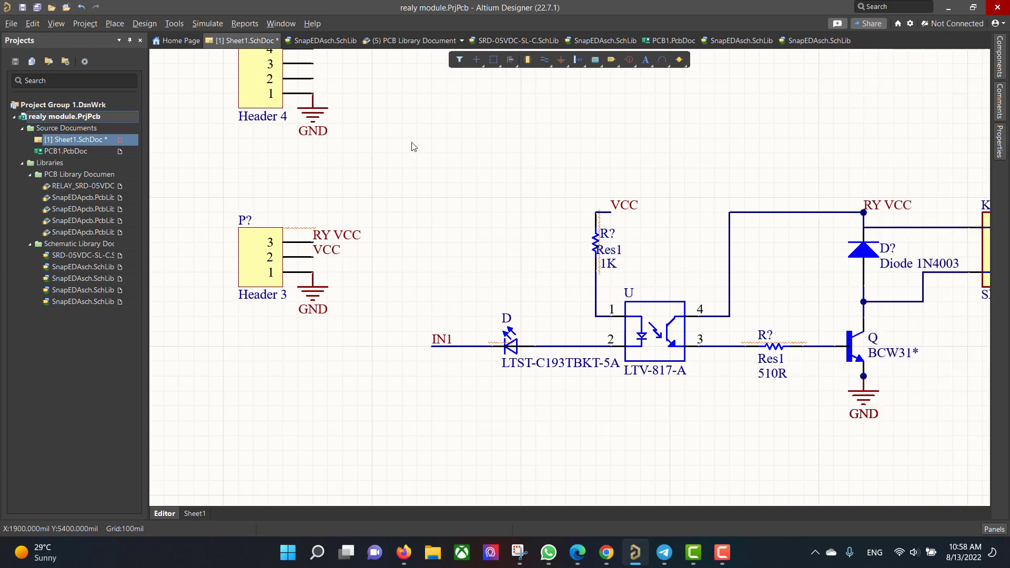
Label Header 4 pins 4, 3 and 2 with copied net labels named VCC, IN1 and IN2
{"action": "scroll", "coordinate": [414, 147], "scroll_direction": "up", "scroll_amount": 1}
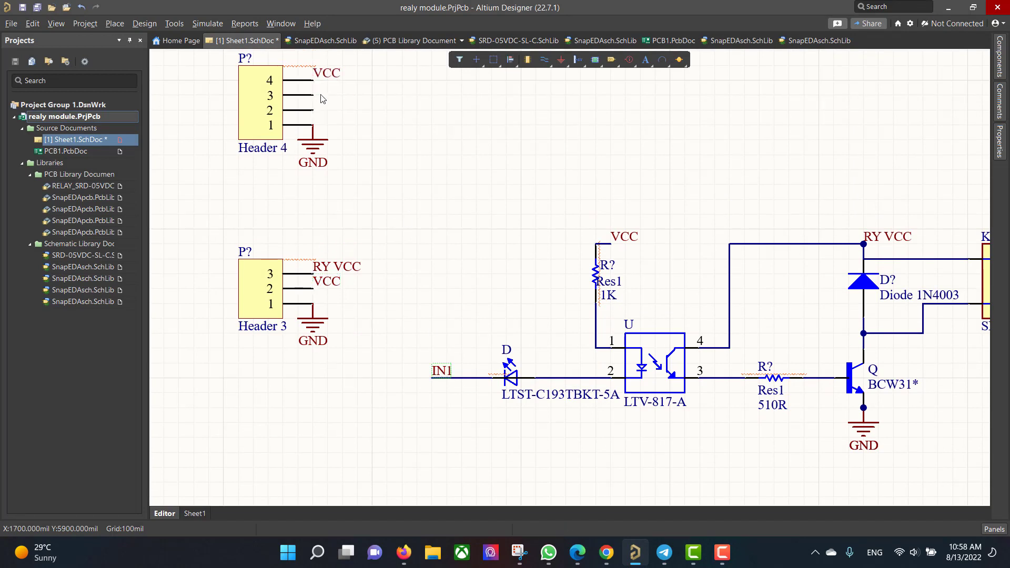
{"action": "key", "text": "Tab"}
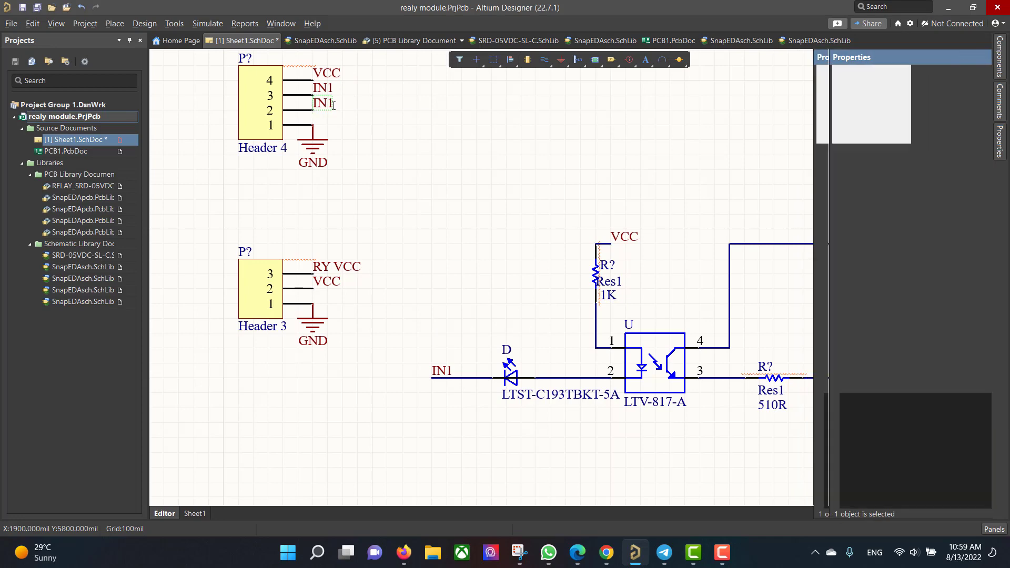
{"action": "left_click", "coordinate": [900, 221]}
{"action": "type", "text": "IN2"}
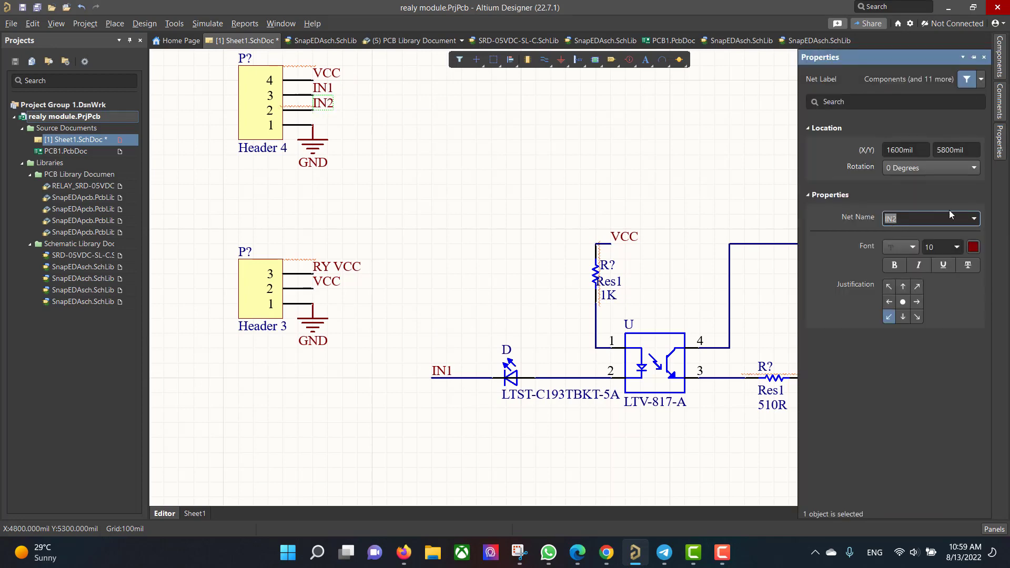
{"action": "left_click", "coordinate": [684, 198]}
Duplicate the complete relay channel circuit, without the two headers, and place the copy below the original
{"action": "scroll", "coordinate": [841, 239], "scroll_direction": "down", "scroll_amount": 4, "text": "ctrl"}
{"action": "right_click_drag", "start_coordinate": [841, 239], "coordinate": [660, 249]}
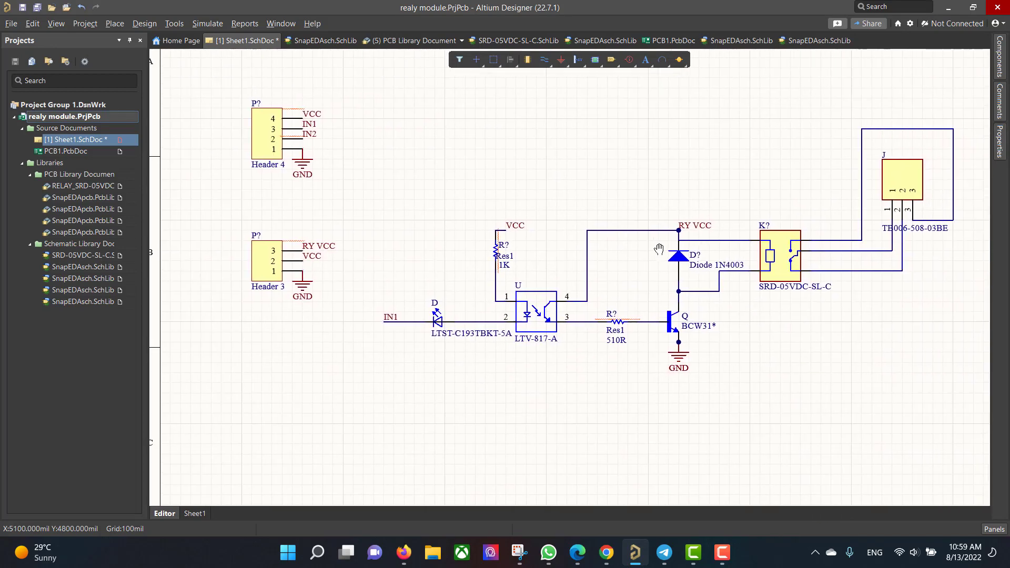
{"action": "scroll", "coordinate": [659, 249], "scroll_direction": "down", "scroll_amount": 2, "text": "ctrl"}
{"action": "left_click_drag", "start_coordinate": [473, 136], "coordinate": [863, 338]}
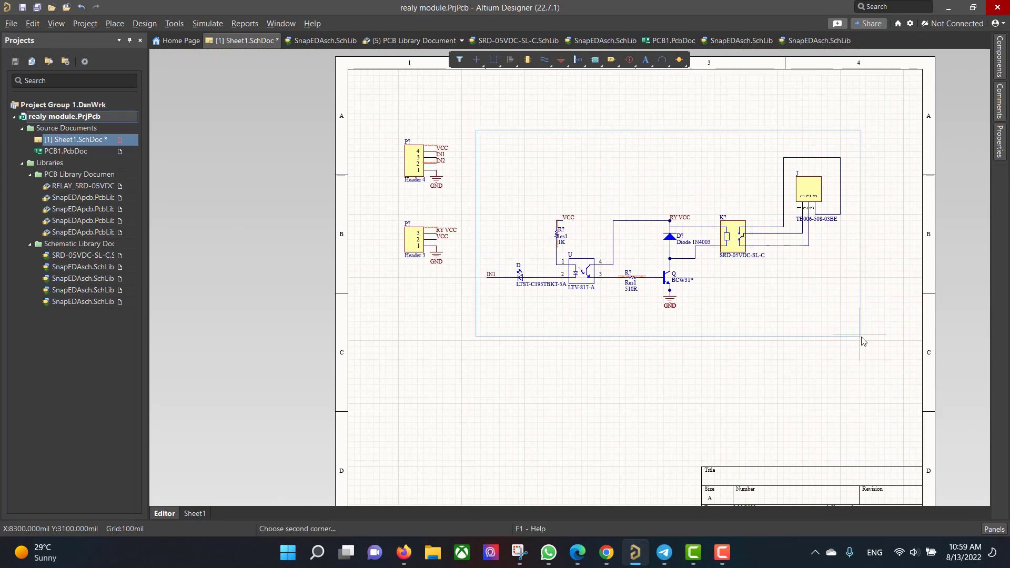
{"action": "left_click", "coordinate": [676, 366]}
Change the input net label of the copied relay channel to IN2
{"action": "scroll", "coordinate": [521, 416], "scroll_direction": "up", "scroll_amount": 2, "text": "ctrl"}
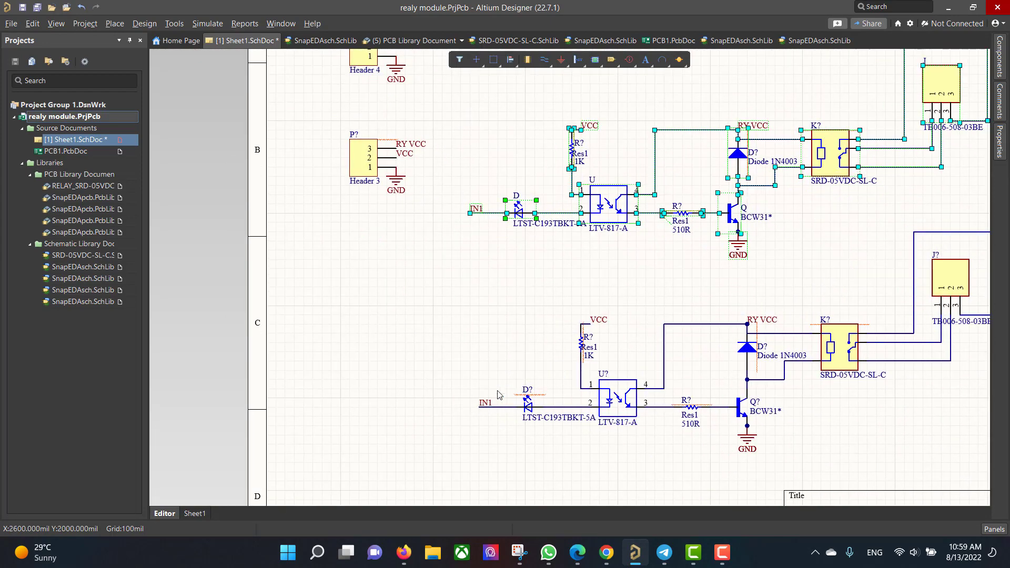
{"action": "double_click", "coordinate": [483, 407]}
{"action": "left_click", "coordinate": [975, 218]}
{"action": "left_click", "coordinate": [894, 260]}
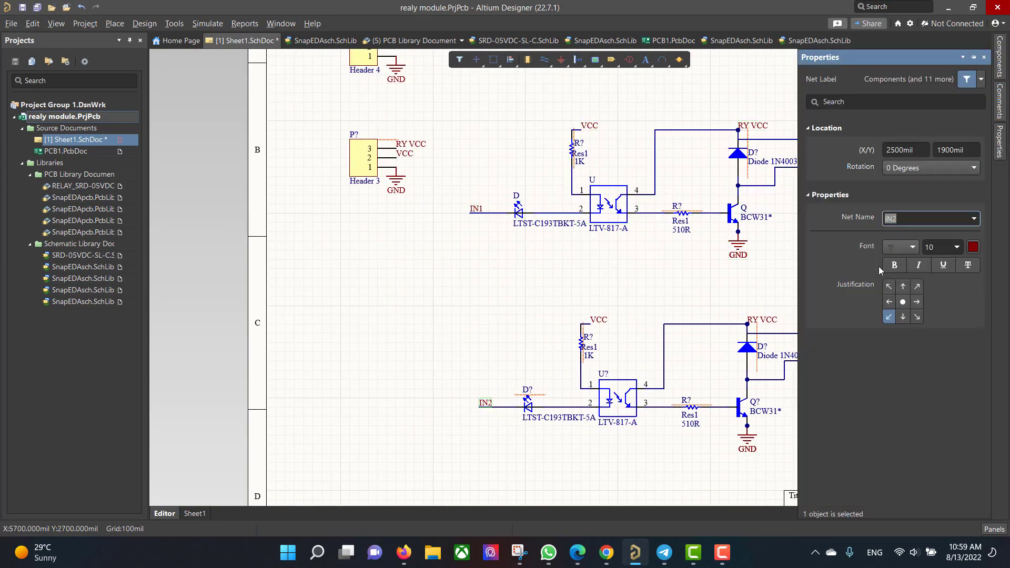
{"action": "scroll", "coordinate": [682, 291], "scroll_direction": "up", "scroll_amount": 1}
{"action": "left_click", "coordinate": [682, 291]}
{"action": "right_click_drag", "start_coordinate": [815, 346], "coordinate": [682, 333]}
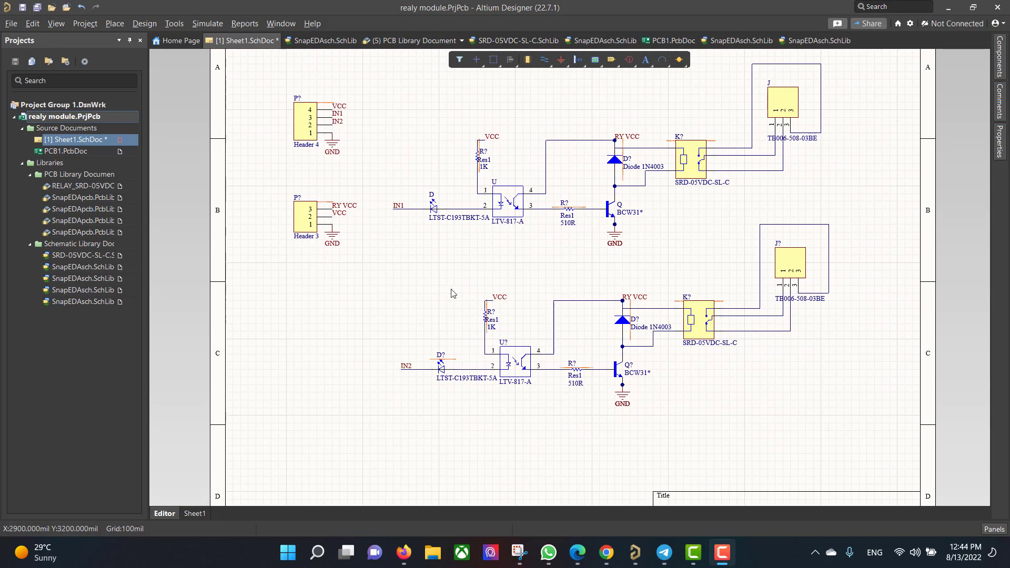
Open the schematic annotation settings and set the order of processing to Up Then Across
{"action": "left_click", "coordinate": [176, 25]}
{"action": "mouse_move", "coordinate": [234, 155]}
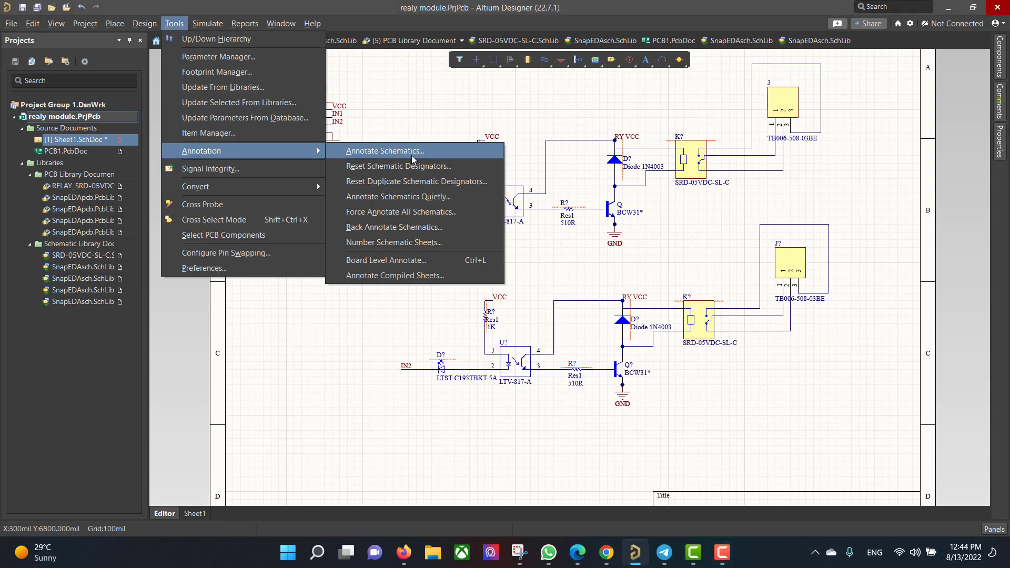
{"action": "left_click", "coordinate": [384, 151]}
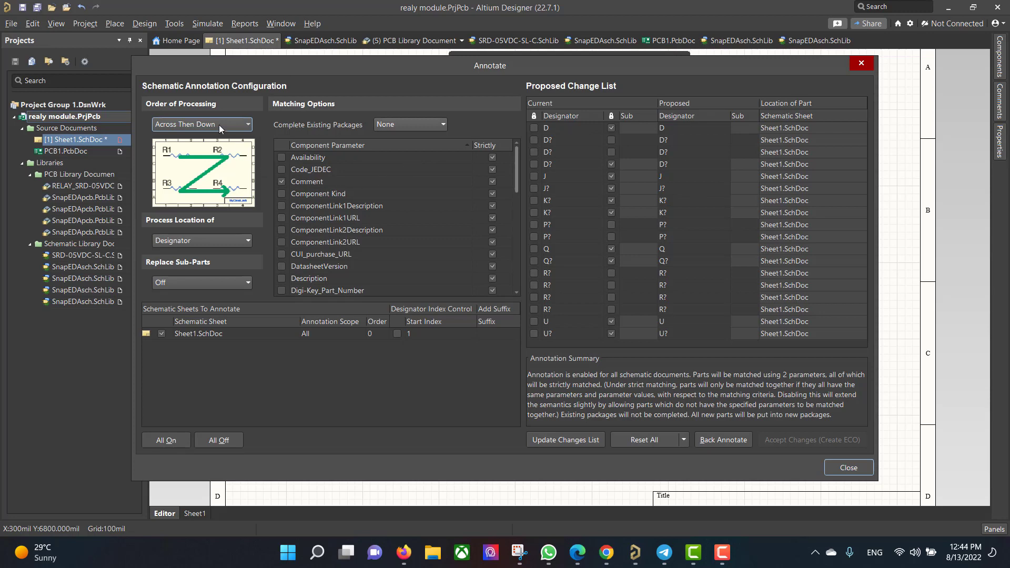
{"action": "left_click", "coordinate": [219, 125]}
{"action": "left_click", "coordinate": [216, 158]}
{"action": "left_click", "coordinate": [223, 124]}
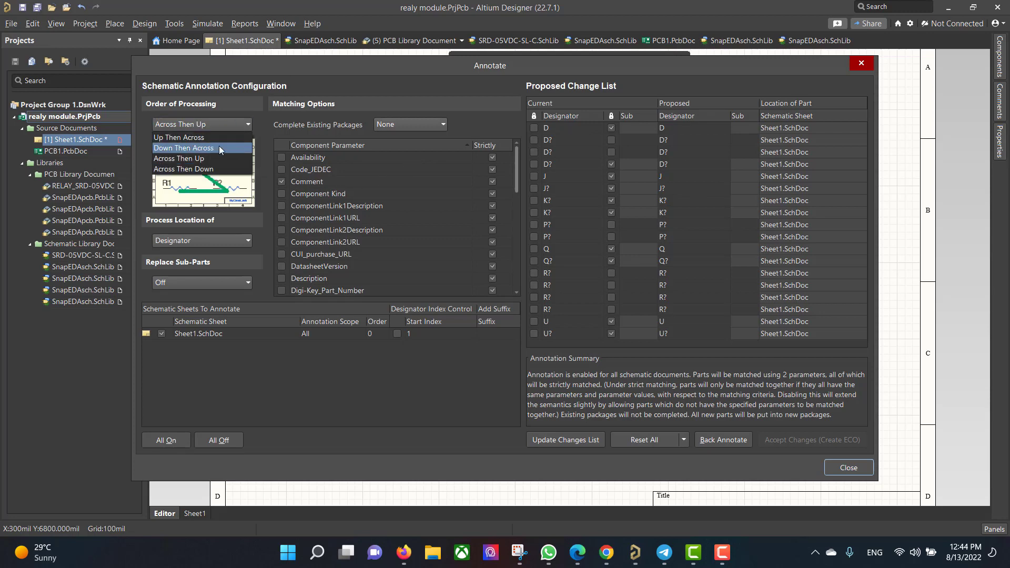
{"action": "left_click", "coordinate": [219, 149]}
{"action": "left_click", "coordinate": [221, 125]}
{"action": "left_click", "coordinate": [221, 137]}
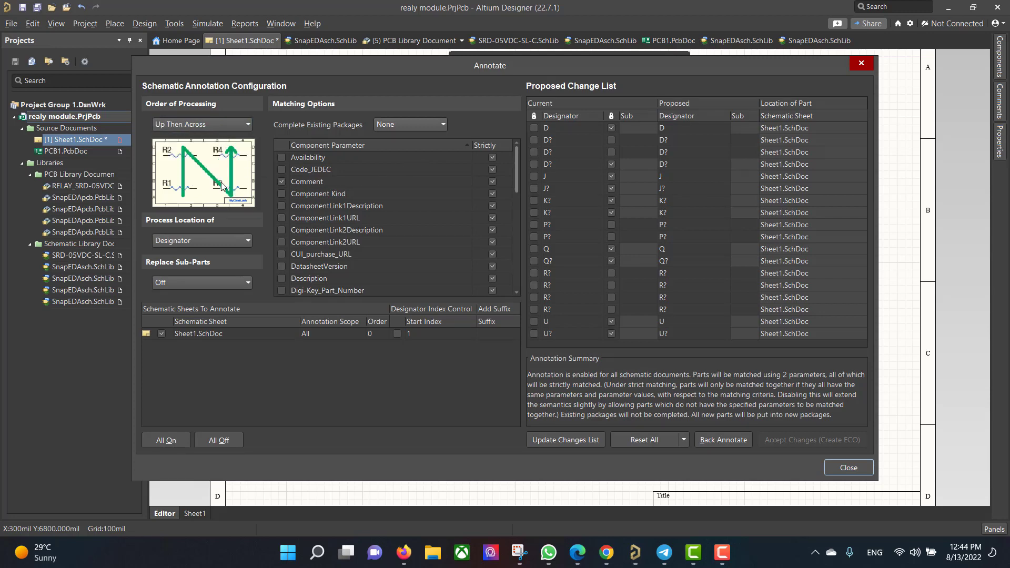
Update the proposed designators for all sheets, accept them as an engineering change order, and validate and execute the changes
{"action": "left_click", "coordinate": [179, 439]}
{"action": "left_click", "coordinate": [554, 444]}
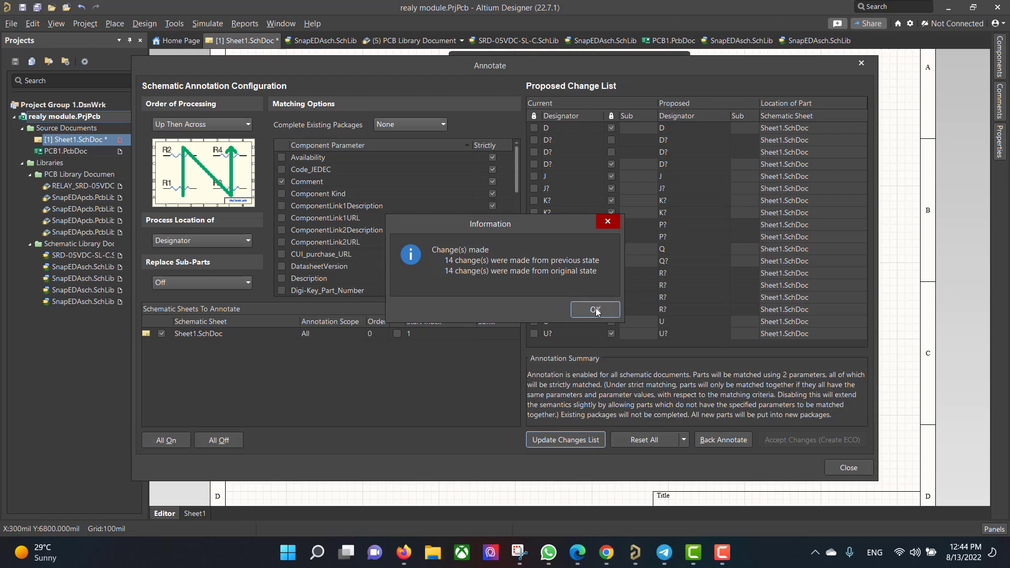
{"action": "left_click", "coordinate": [596, 310]}
{"action": "left_click", "coordinate": [798, 440]}
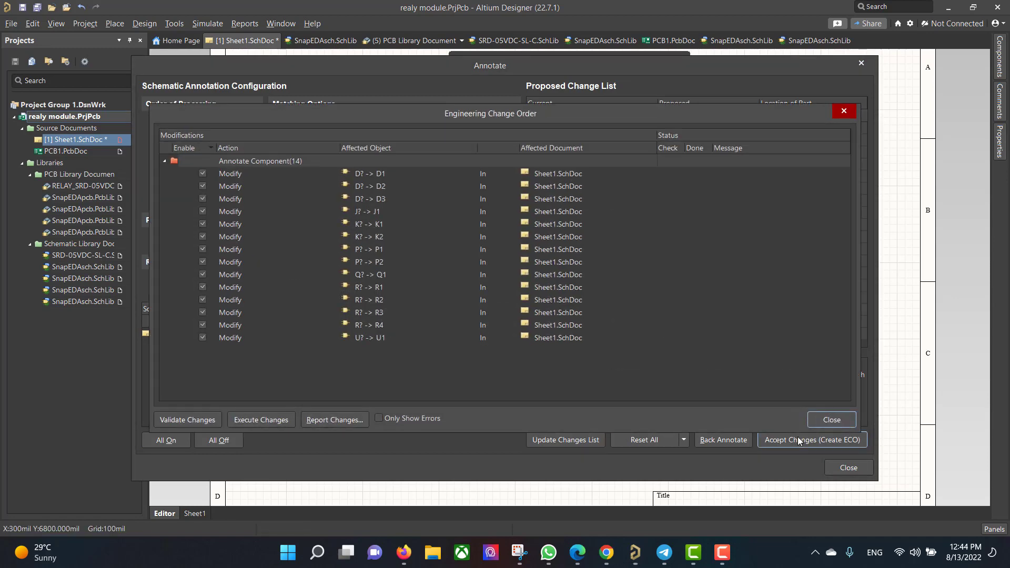
{"action": "left_click", "coordinate": [206, 419]}
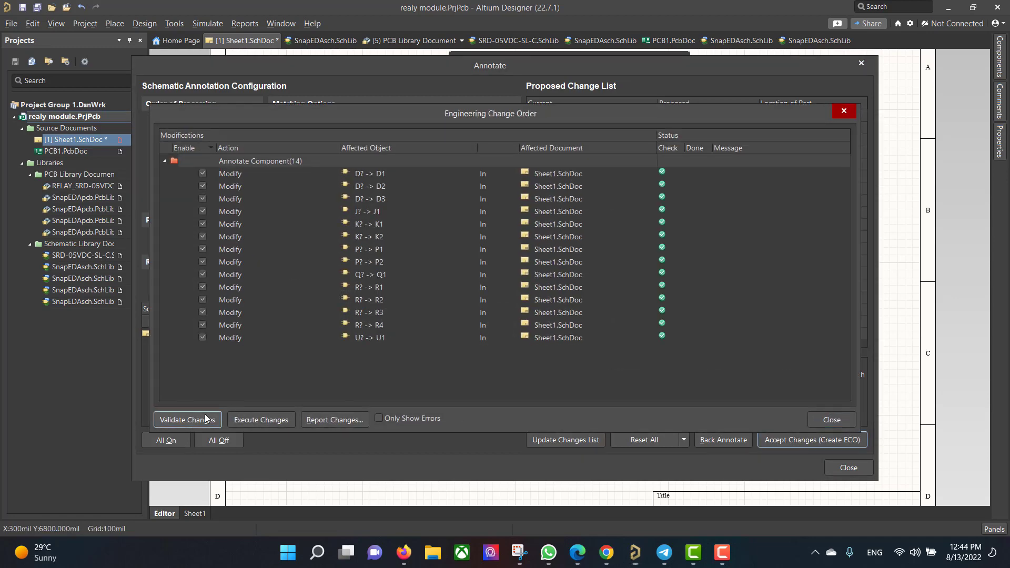
{"action": "left_click", "coordinate": [273, 420]}
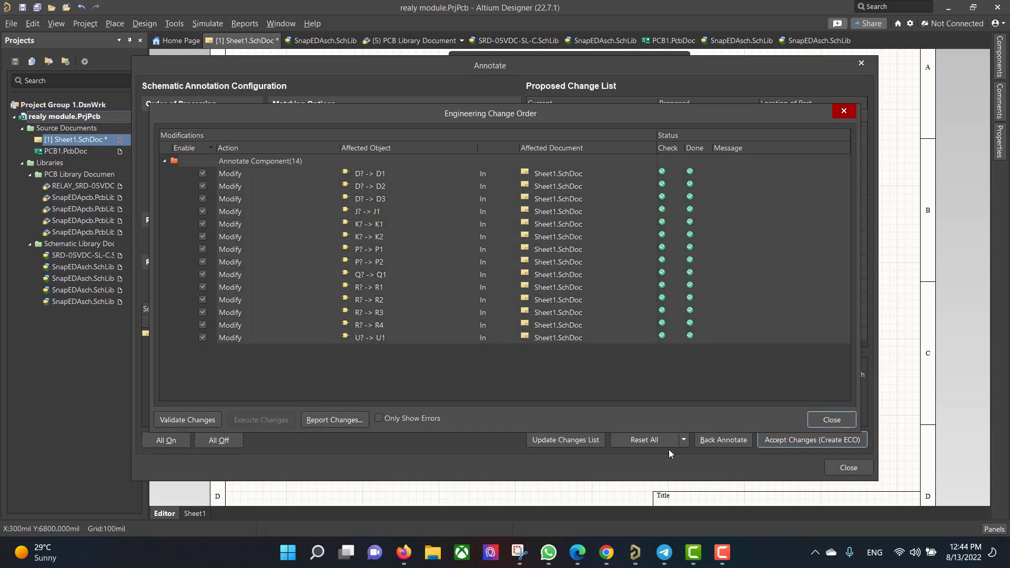
Close the annotation change order and the schematic annotation settings
{"action": "left_click", "coordinate": [813, 422]}
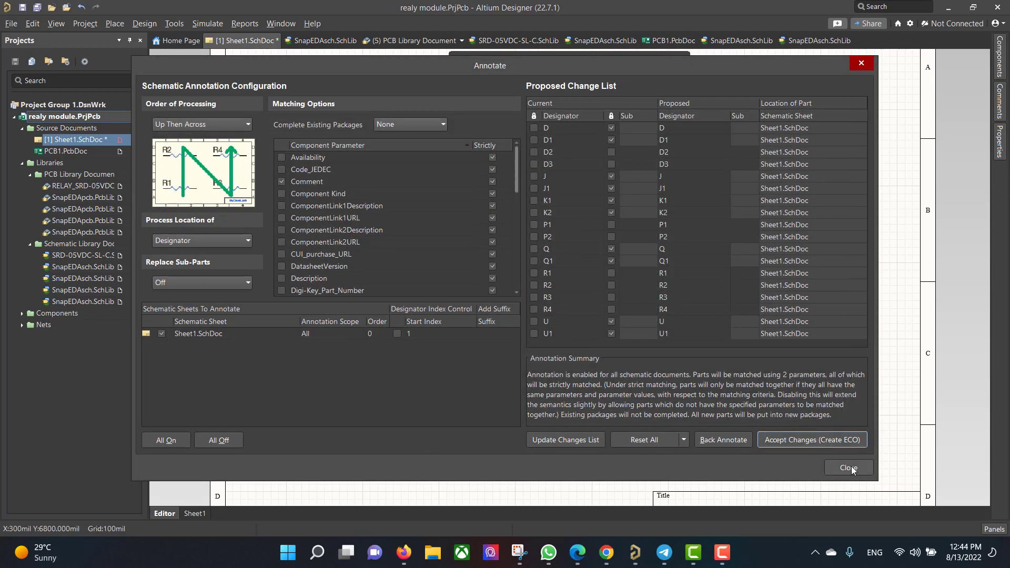
{"action": "left_click", "coordinate": [848, 467]}
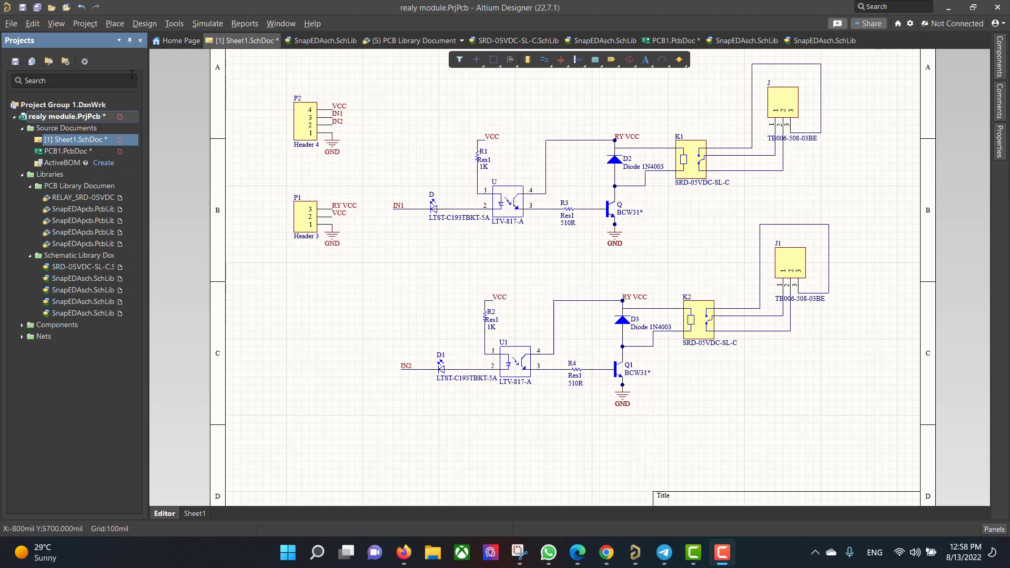
Update PCB1.PcbDoc from the schematic, validating and executing all changes in the engineering change order
{"action": "left_click", "coordinate": [142, 23]}
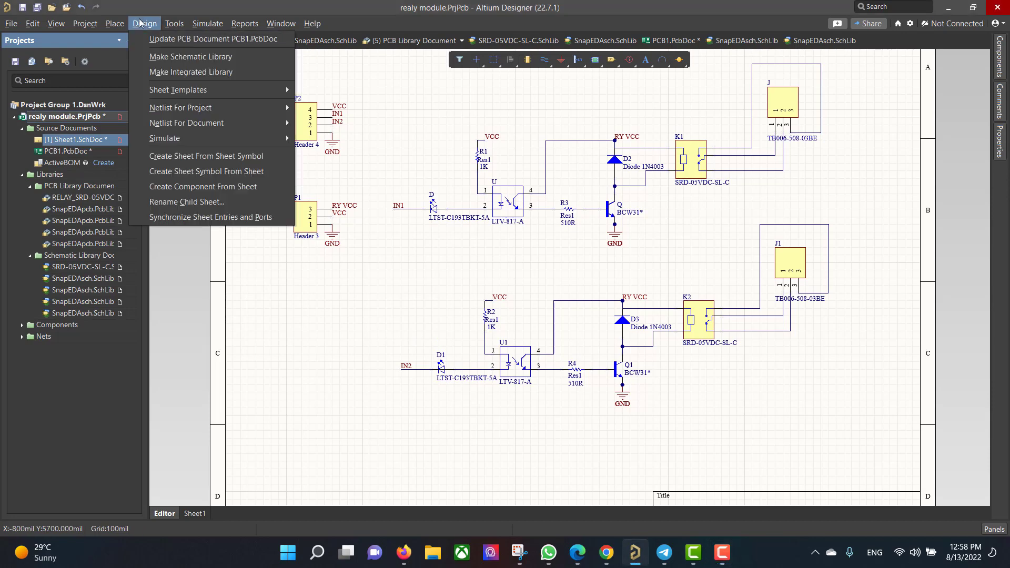
{"action": "left_click", "coordinate": [169, 38]}
{"action": "left_click", "coordinate": [204, 417]}
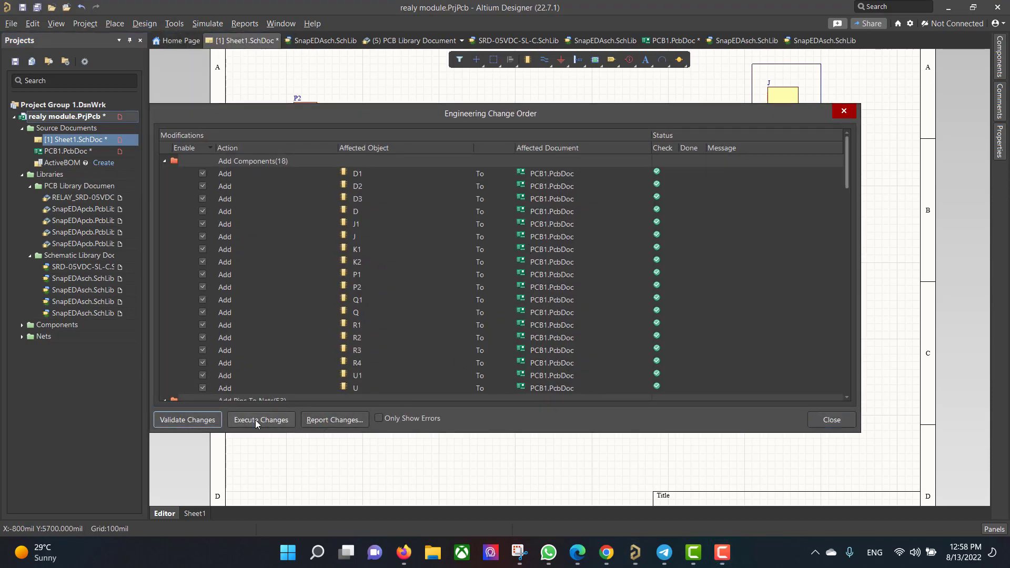
{"action": "left_click", "coordinate": [266, 420]}
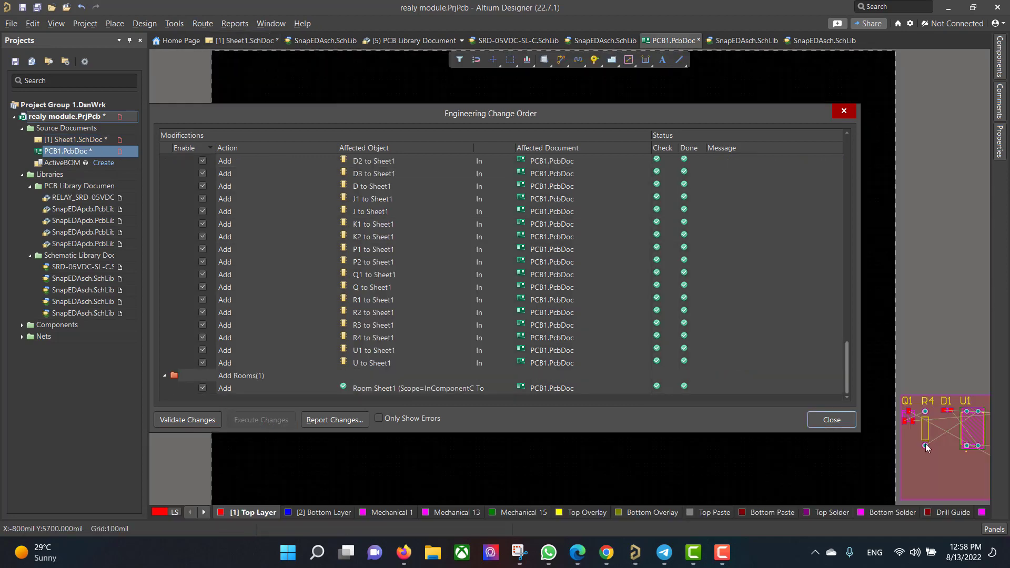
{"action": "left_click", "coordinate": [831, 420]}
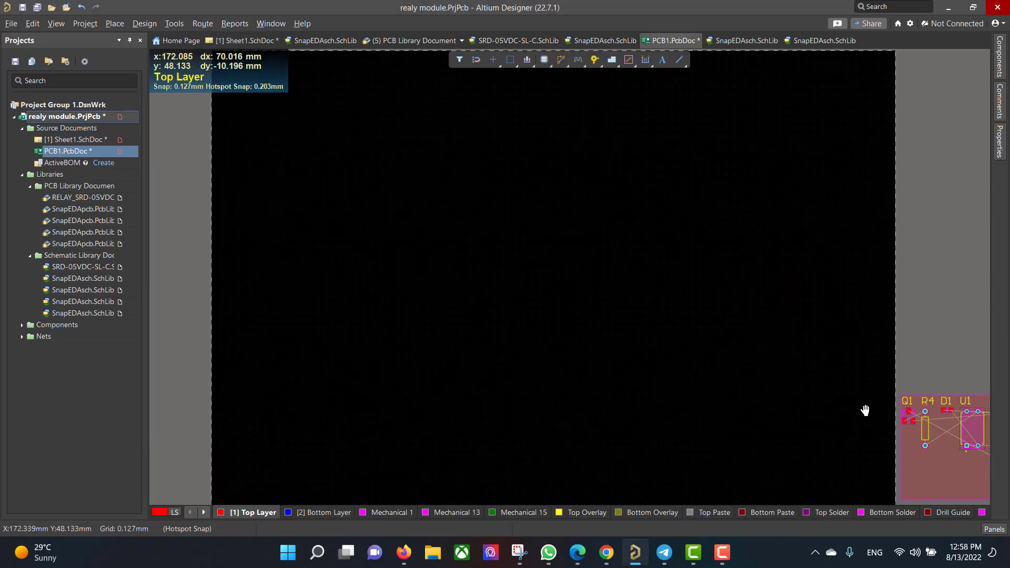
Move all imported components together onto the board area and delete the leftover Sheet1 room
{"action": "right_click_drag", "start_coordinate": [865, 410], "coordinate": [302, 340]}
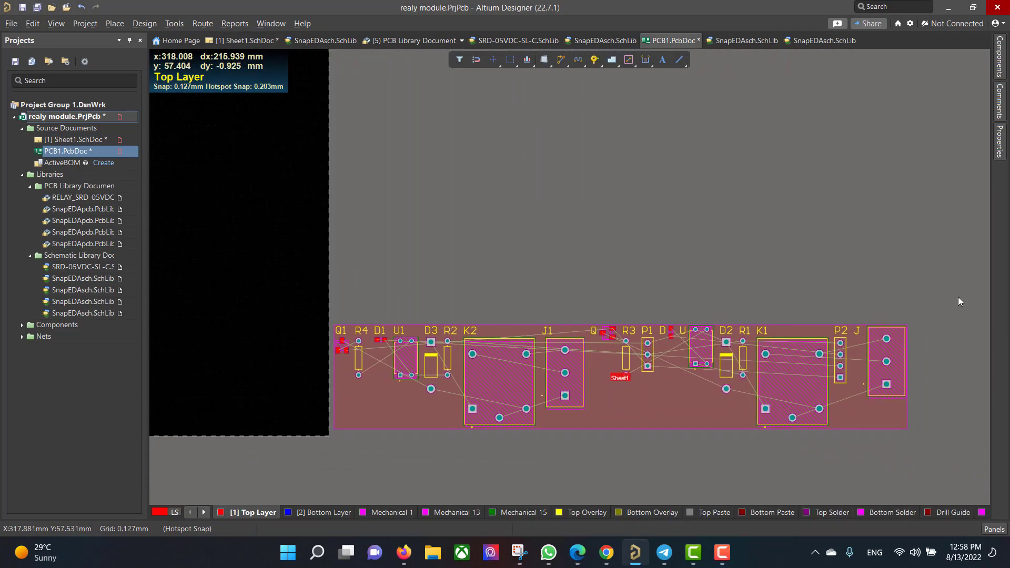
{"action": "left_click_drag", "start_coordinate": [957, 315], "coordinate": [294, 453]}
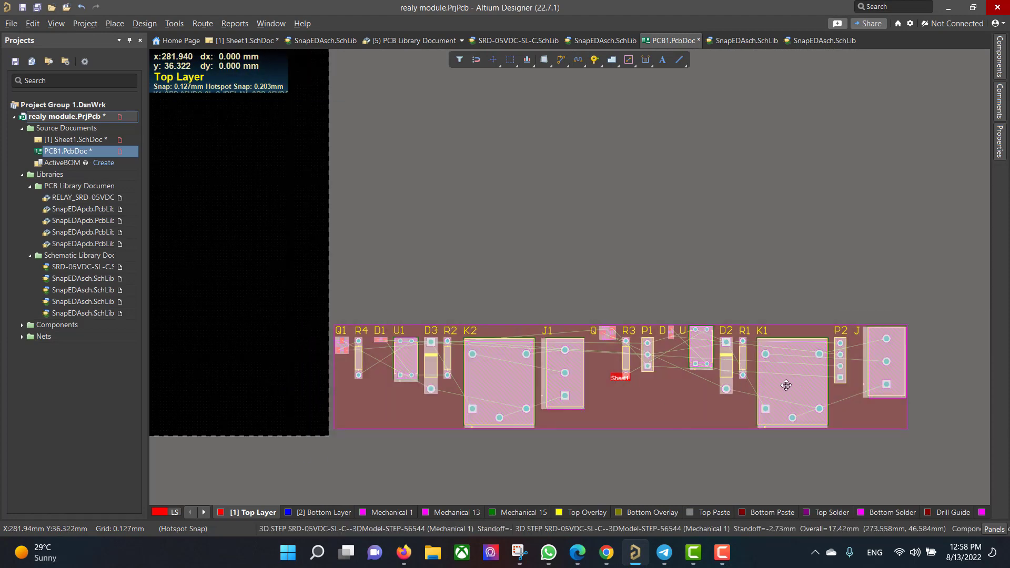
{"action": "left_click_drag", "start_coordinate": [792, 385], "coordinate": [758, 307]}
{"action": "left_click", "coordinate": [975, 386]}
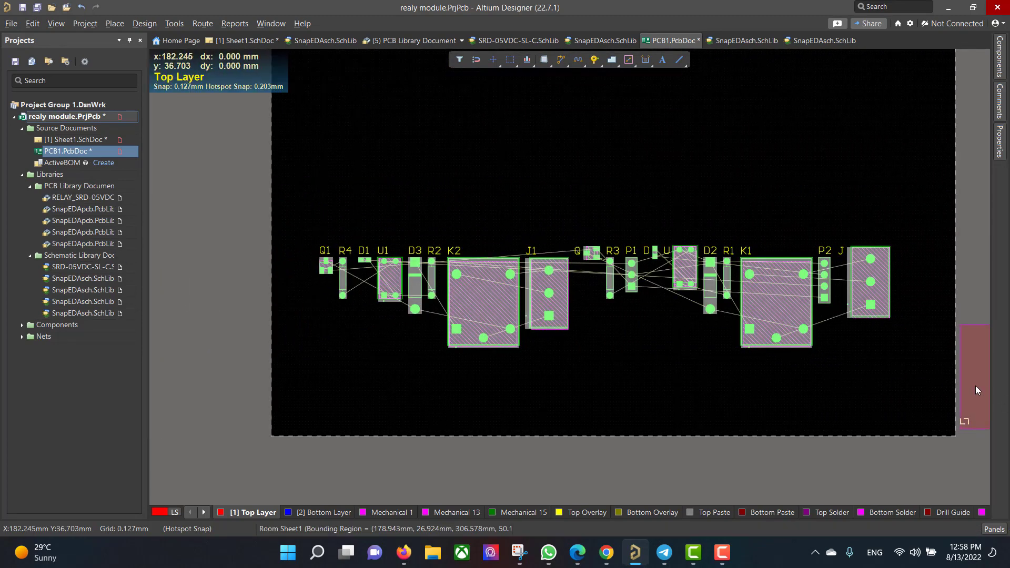
{"action": "key", "text": "Delete"}
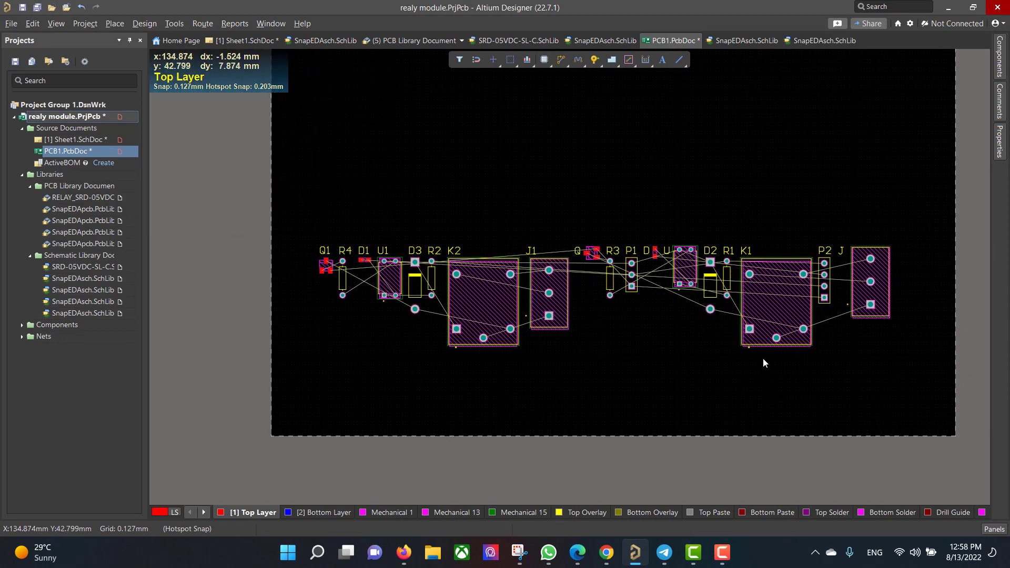
Place relays K1 and K2 one above the other on the board's left half, rotated so their longer sides are horizontal
{"action": "scroll", "coordinate": [764, 361], "scroll_direction": "up", "scroll_amount": 2}
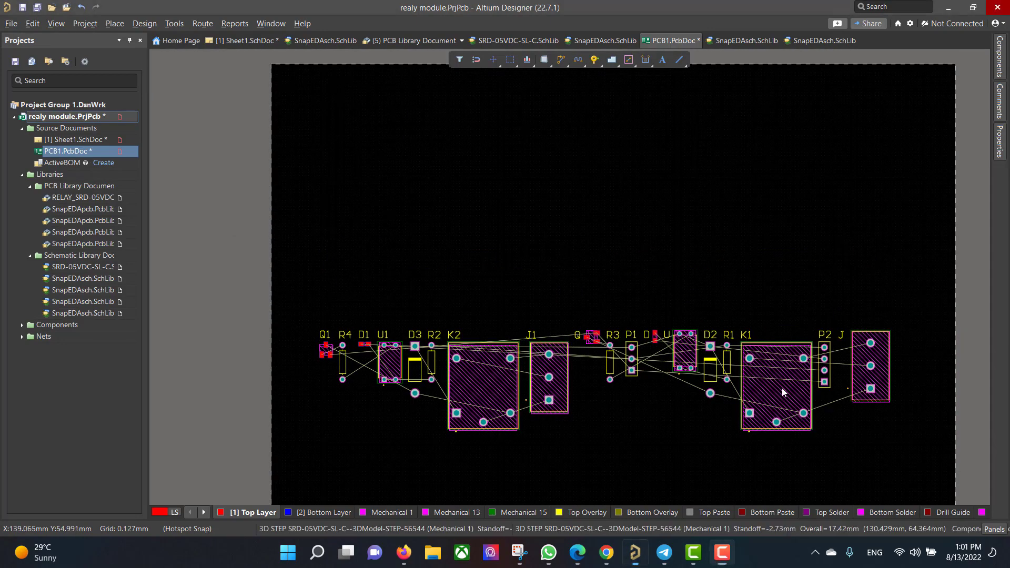
{"action": "left_click_drag", "start_coordinate": [787, 390], "coordinate": [418, 196]}
{"action": "left_click_drag", "start_coordinate": [456, 359], "coordinate": [392, 303]}
{"action": "key", "text": "space"}
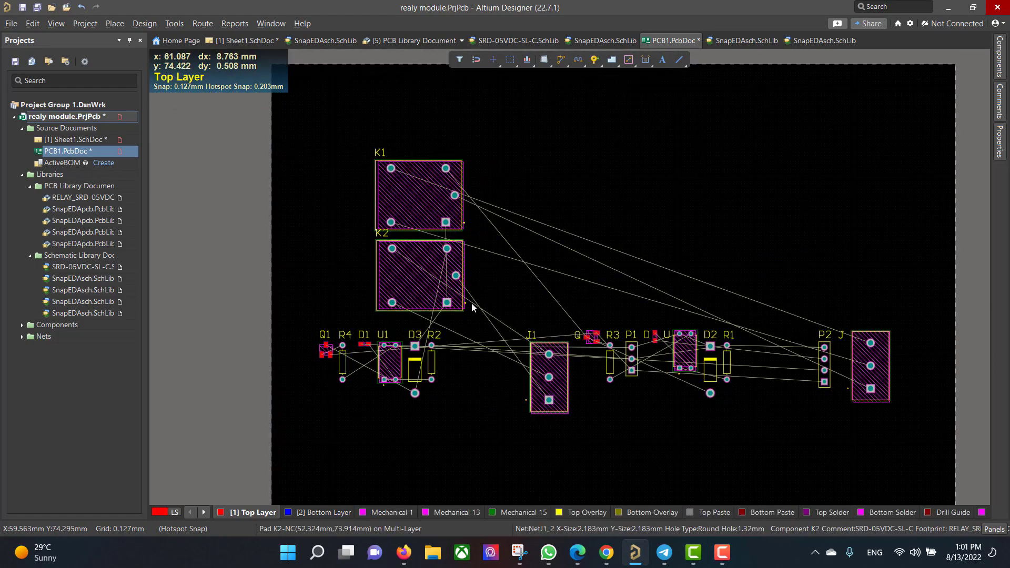
Place terminal blocks J and J1 left of relays K1 and K2, and headers P2 and P1 in a column well right of the relays
{"action": "left_click_drag", "start_coordinate": [848, 369], "coordinate": [345, 192]}
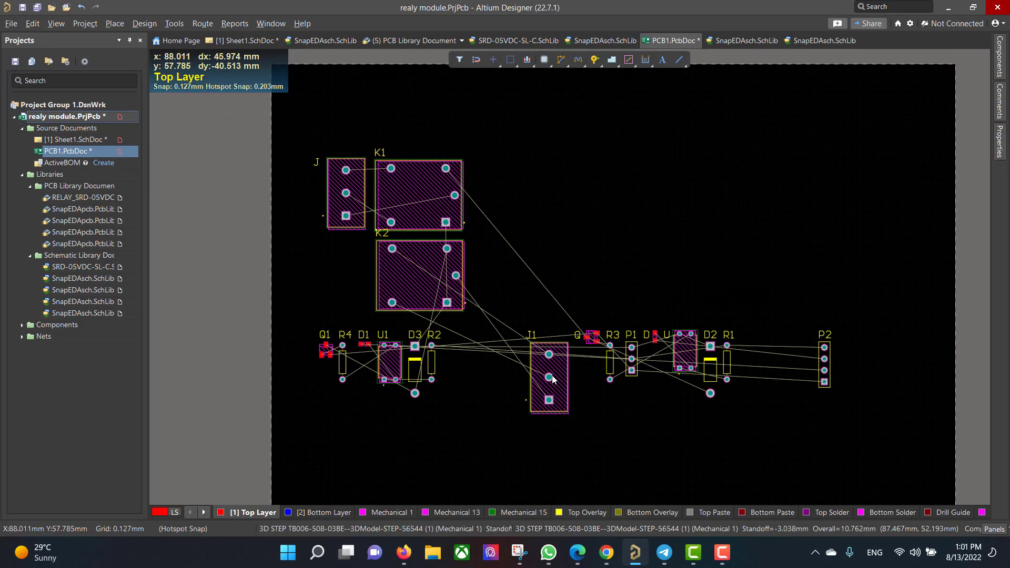
{"action": "left_click_drag", "start_coordinate": [548, 378], "coordinate": [350, 270]}
{"action": "left_click_drag", "start_coordinate": [351, 201], "coordinate": [347, 195]}
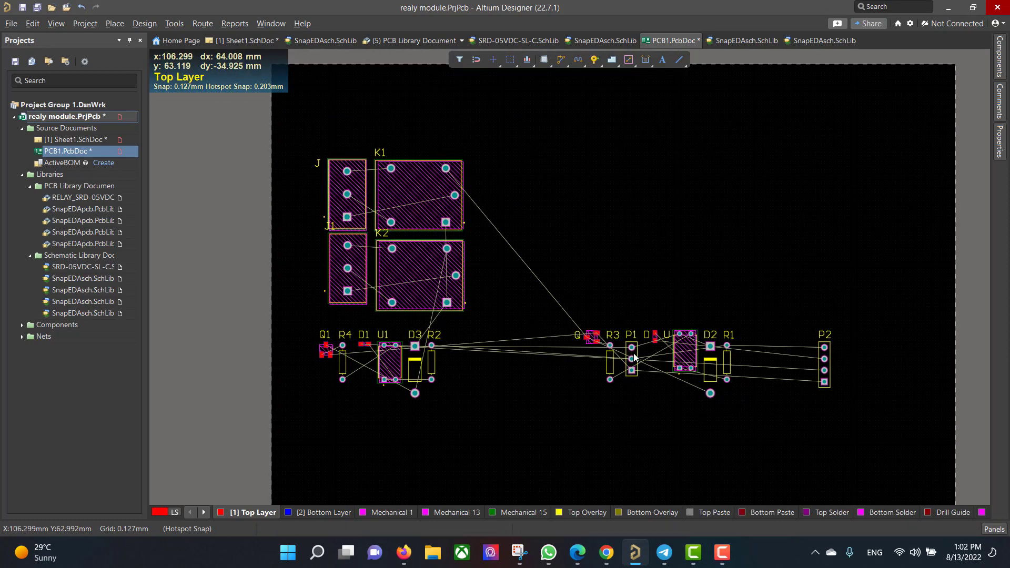
{"action": "left_click_drag", "start_coordinate": [825, 358], "coordinate": [701, 181]}
{"action": "left_click_drag", "start_coordinate": [631, 360], "coordinate": [699, 266]}
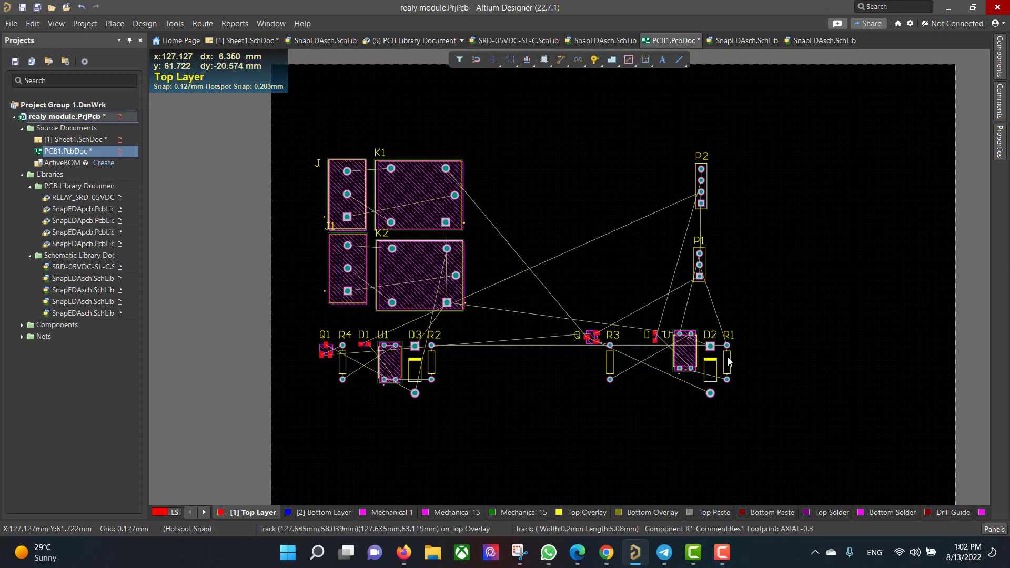
Arrange R1, R3, D2, Q, U and D between the relays and header P2, with both resistors and the optocoupler horizontal
{"action": "key", "text": "space"}
{"action": "left_click_drag", "start_coordinate": [727, 359], "coordinate": [647, 176]}
{"action": "key", "text": "space"}
{"action": "left_click_drag", "start_coordinate": [609, 363], "coordinate": [649, 195]}
{"action": "left_click_drag", "start_coordinate": [710, 369], "coordinate": [605, 198]}
{"action": "left_click_drag", "start_coordinate": [593, 337], "coordinate": [649, 160]}
{"action": "left_click_drag", "start_coordinate": [686, 359], "coordinate": [641, 227]}
{"action": "key", "text": "space"}
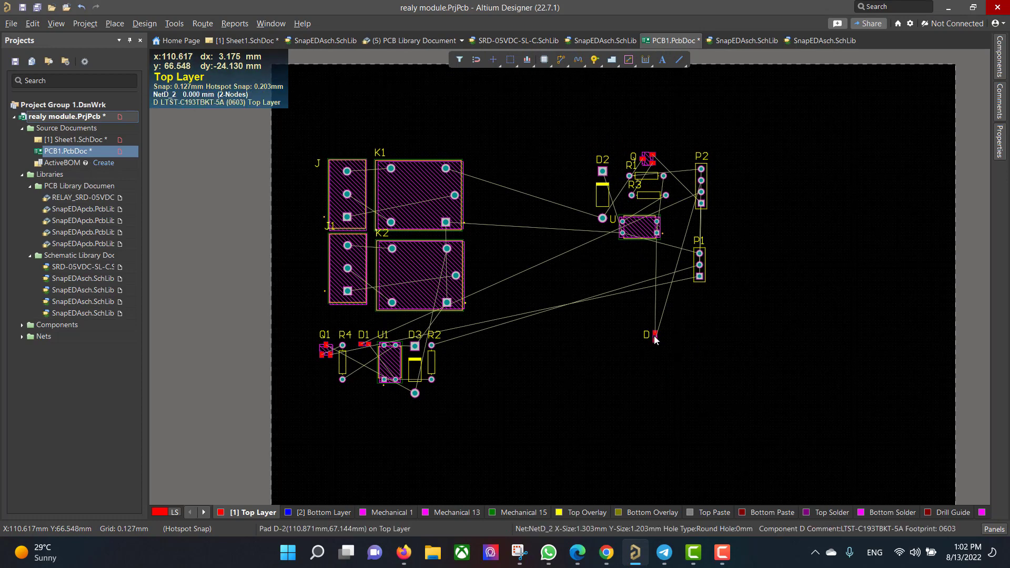
{"action": "left_click_drag", "start_coordinate": [654, 335], "coordinate": [673, 159]}
Arrange U1, R2, R4, D3, D1 and Q1 below optocoupler U, mirroring the first channel's layout, with both resistors horizontal
{"action": "left_click_drag", "start_coordinate": [400, 364], "coordinate": [650, 257]}
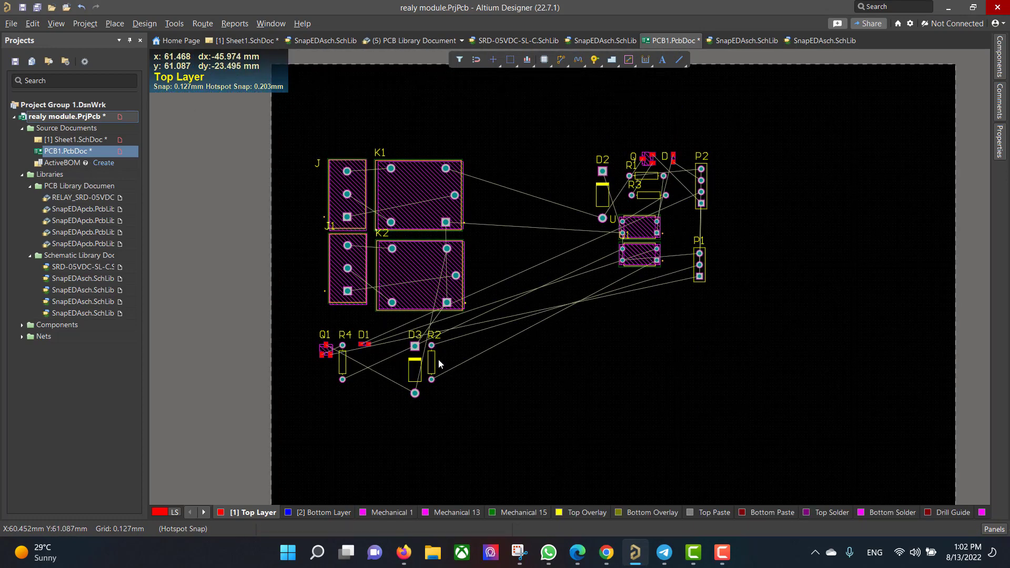
{"action": "left_click_drag", "start_coordinate": [433, 366], "coordinate": [646, 287]}
{"action": "key", "text": "space"}
{"action": "key", "text": "space"}
{"action": "left_click_drag", "start_coordinate": [342, 362], "coordinate": [647, 303]}
{"action": "left_click_drag", "start_coordinate": [414, 369], "coordinate": [602, 299]}
{"action": "left_click_drag", "start_coordinate": [367, 345], "coordinate": [679, 322]}
{"action": "key", "text": "space"}
{"action": "left_click_drag", "start_coordinate": [327, 349], "coordinate": [639, 326]}
Tighten the layout by respacing headers P1 and P2 and moving the terminal blocks and relays right as a group toward the small components
{"action": "left_click_drag", "start_coordinate": [704, 270], "coordinate": [706, 292]}
{"action": "left_click_drag", "start_coordinate": [704, 189], "coordinate": [704, 204]}
{"action": "left_click_drag", "start_coordinate": [295, 110], "coordinate": [474, 319]}
{"action": "left_click_drag", "start_coordinate": [414, 275], "coordinate": [528, 277]}
{"action": "left_click_drag", "start_coordinate": [686, 147], "coordinate": [695, 274]}
{"action": "left_click", "coordinate": [705, 340]}
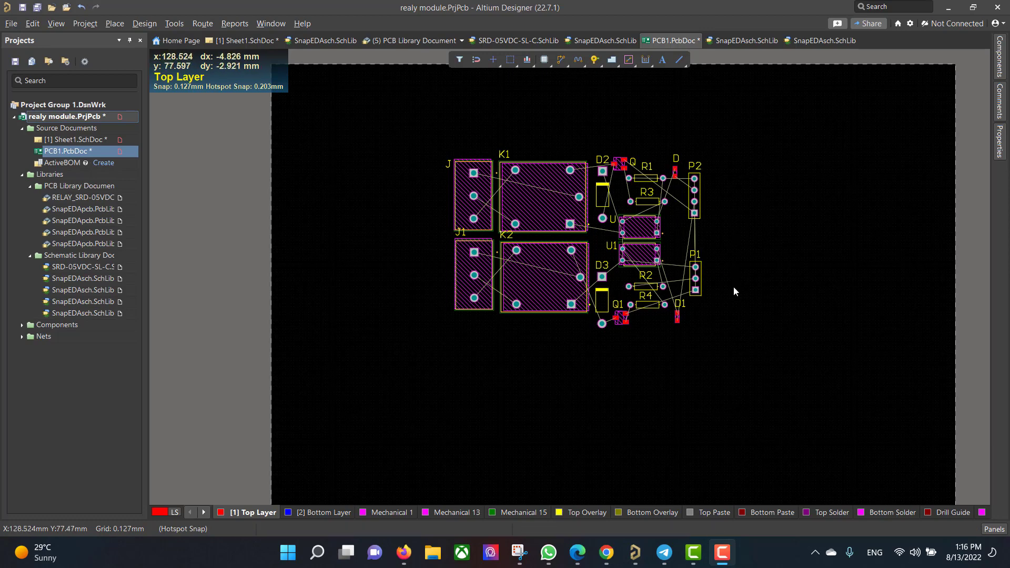
Auto-route all connections with the Default 2 Layer Board strategy and close the routing messages
{"action": "left_click", "coordinate": [201, 24]}
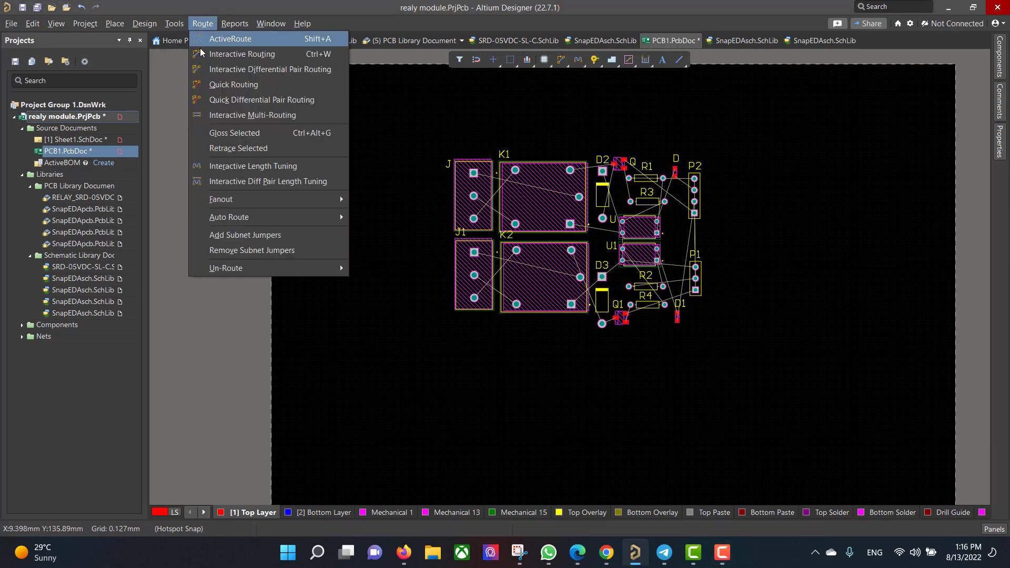
{"action": "mouse_move", "coordinate": [246, 217]}
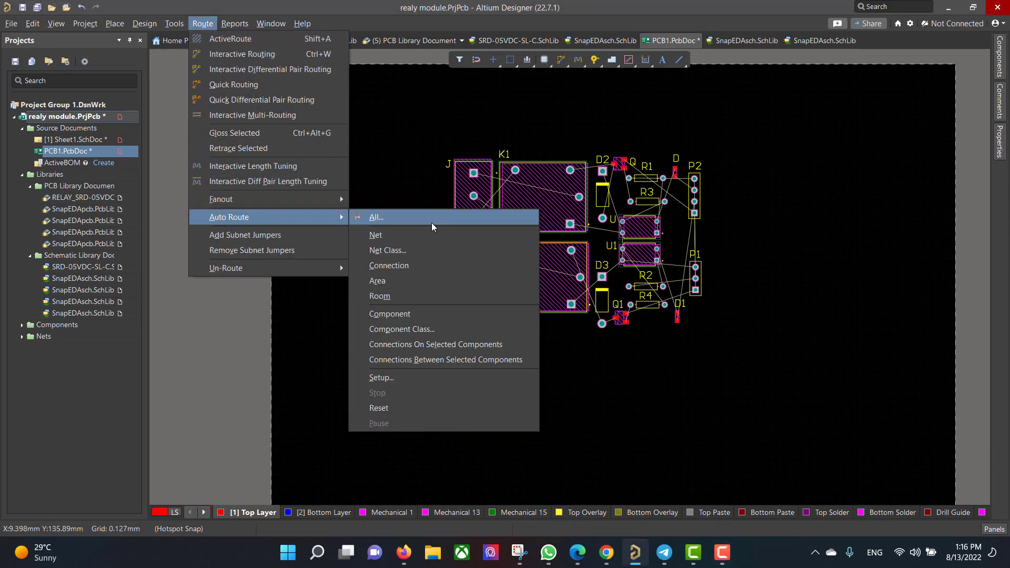
{"action": "left_click", "coordinate": [368, 220]}
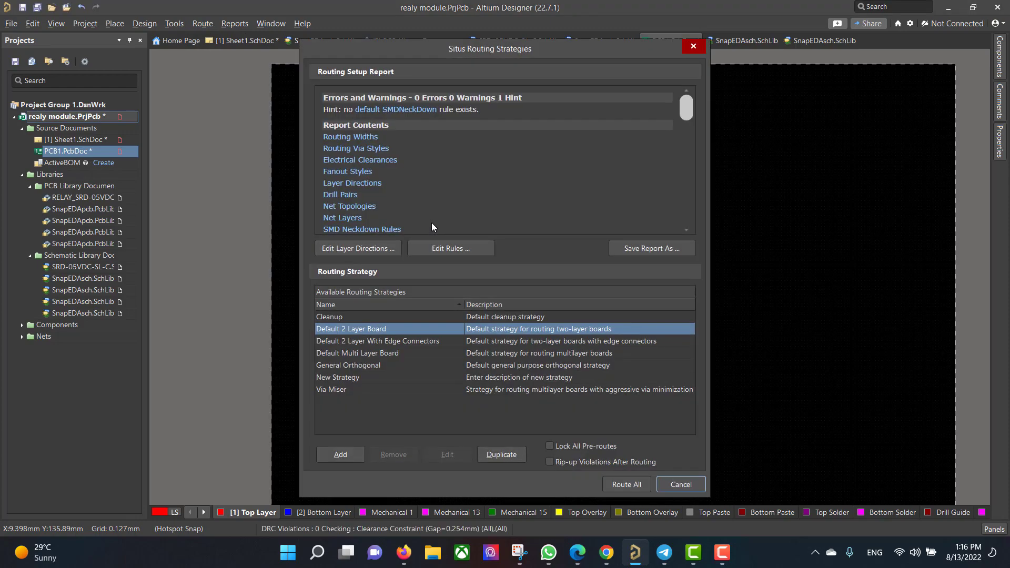
{"action": "left_click", "coordinate": [620, 487]}
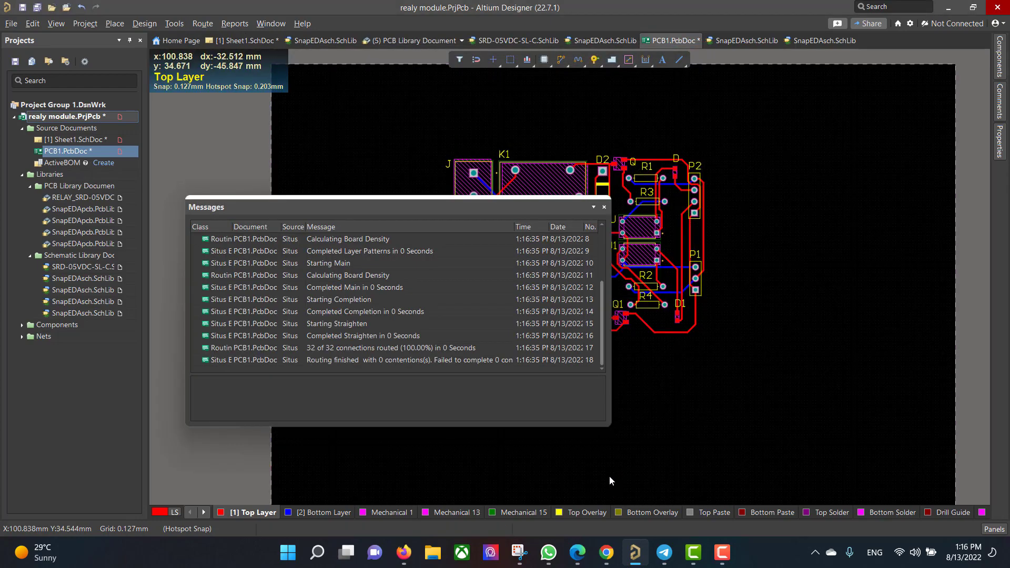
{"action": "left_click", "coordinate": [604, 207]}
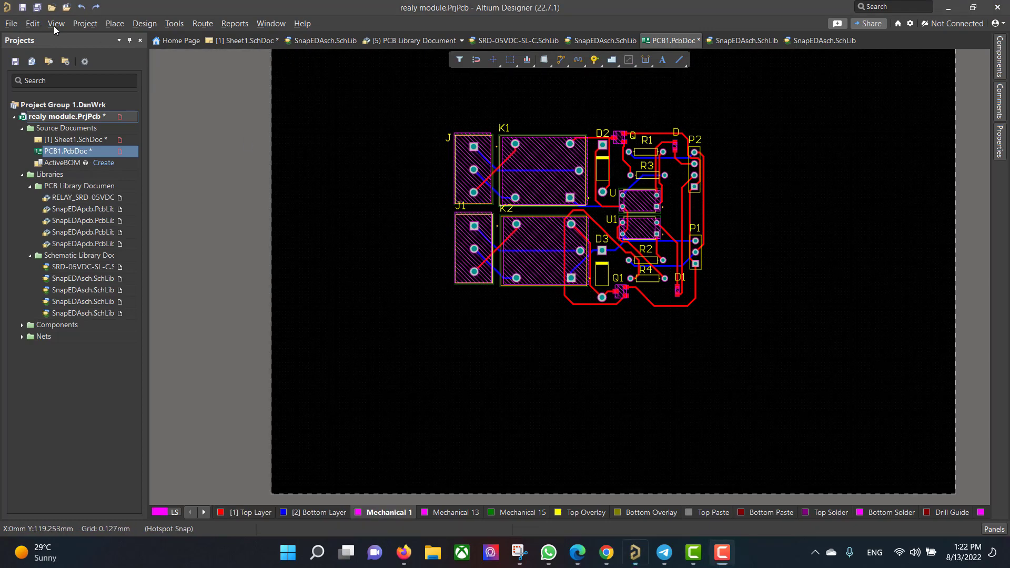
Edit the board shape in board planning mode, pulling all four edges in around the components to a board about 56 mm wide
{"action": "left_click", "coordinate": [56, 24]}
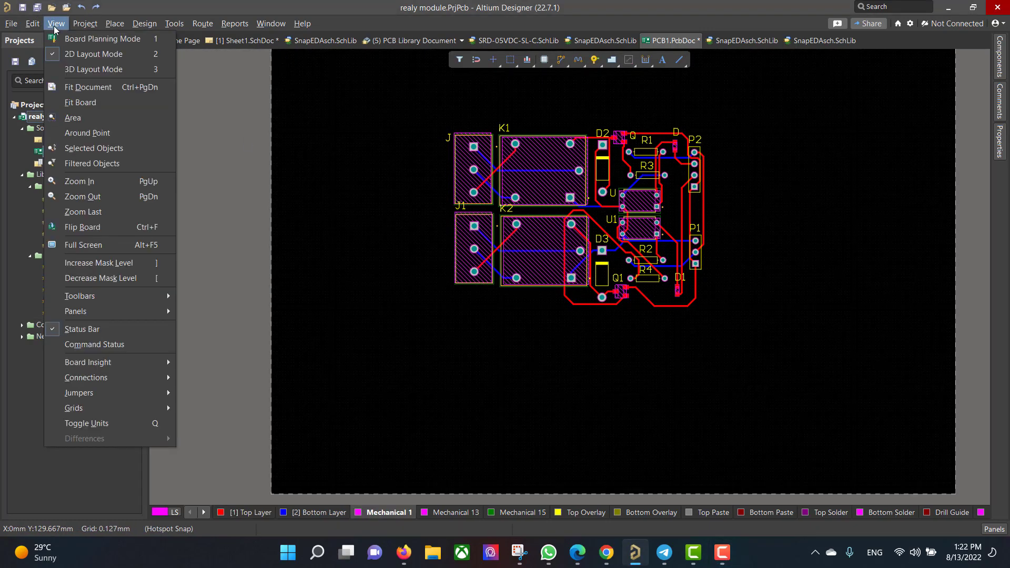
{"action": "left_click", "coordinate": [87, 40]}
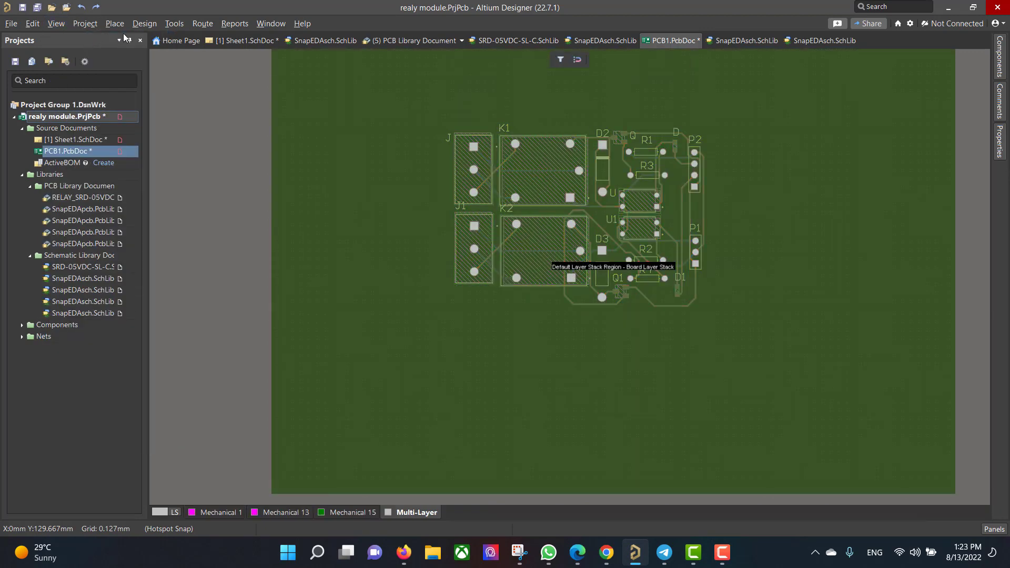
{"action": "left_click", "coordinate": [148, 24]}
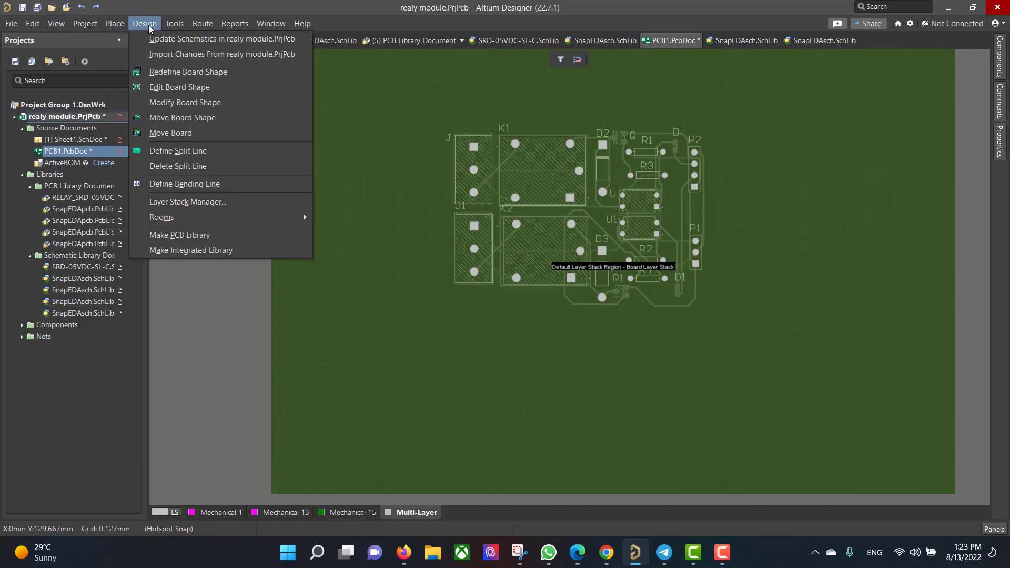
{"action": "left_click", "coordinate": [172, 92]}
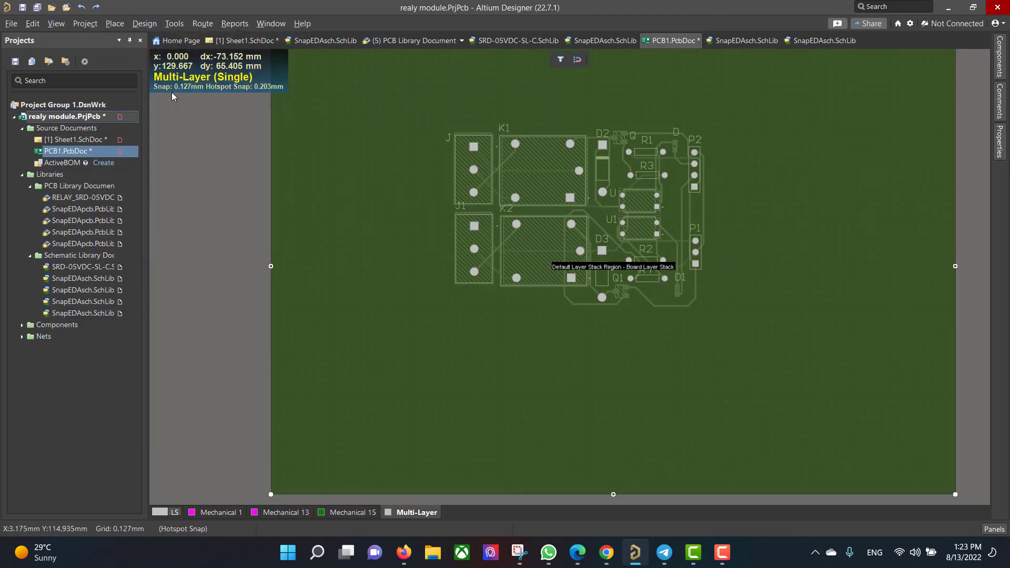
{"action": "left_click_drag", "start_coordinate": [269, 268], "coordinate": [454, 282]}
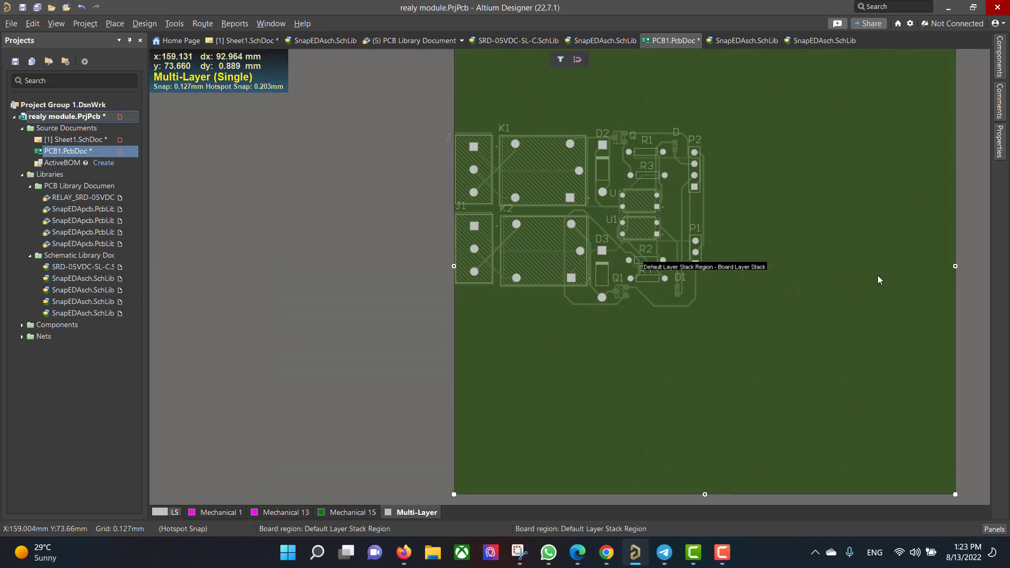
{"action": "left_click_drag", "start_coordinate": [955, 267], "coordinate": [706, 267]}
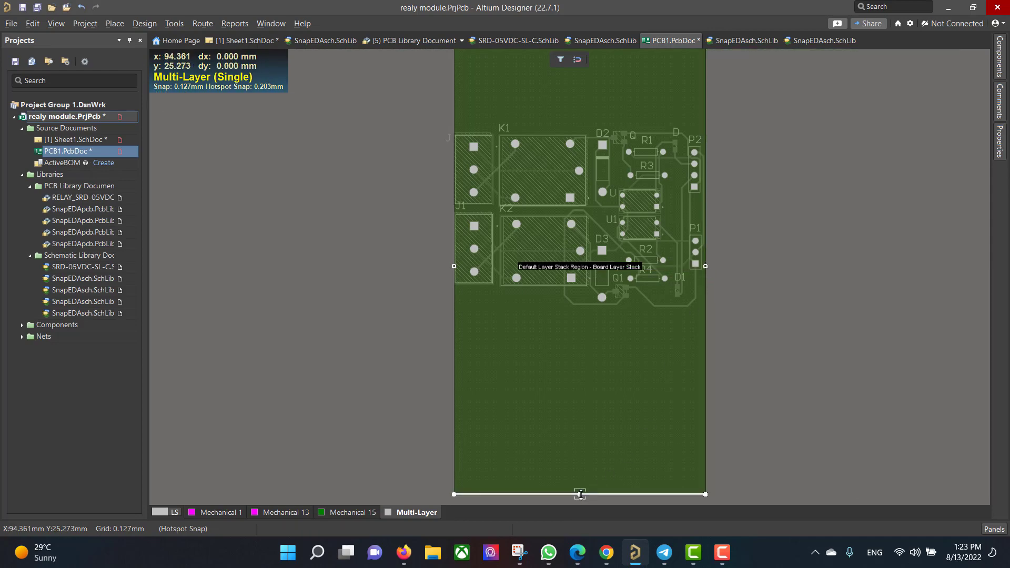
{"action": "left_click_drag", "start_coordinate": [580, 494], "coordinate": [594, 308]}
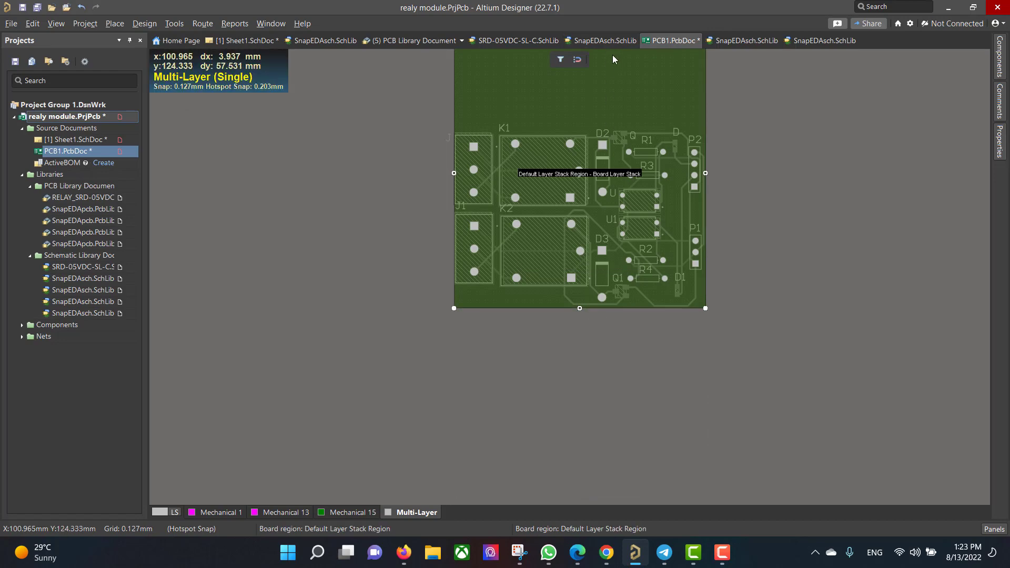
{"action": "scroll", "coordinate": [614, 59], "scroll_direction": "up", "scroll_amount": 2}
{"action": "left_click_drag", "start_coordinate": [579, 122], "coordinate": [580, 211]}
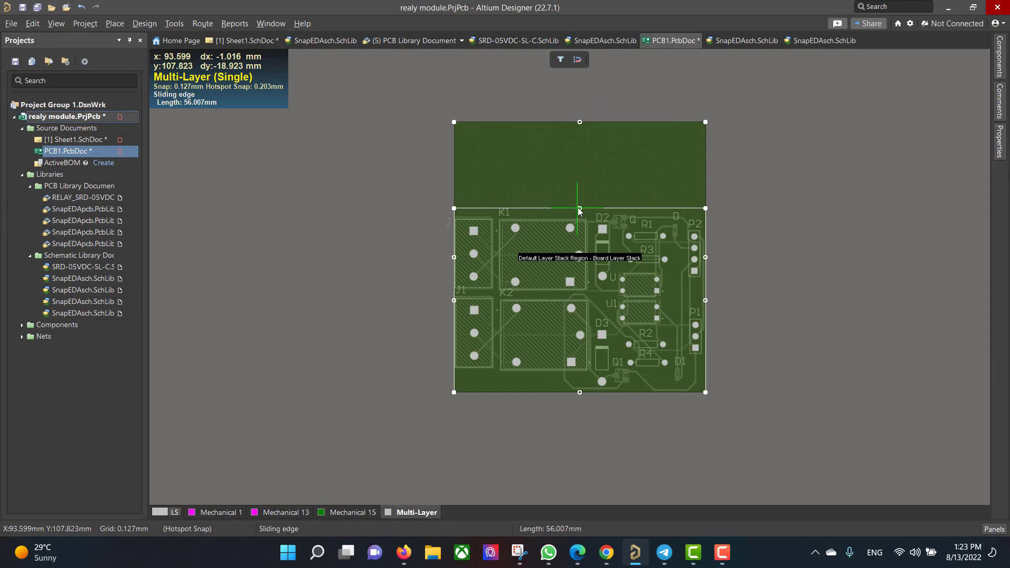
{"action": "left_click_drag", "start_coordinate": [580, 210], "coordinate": [580, 209]}
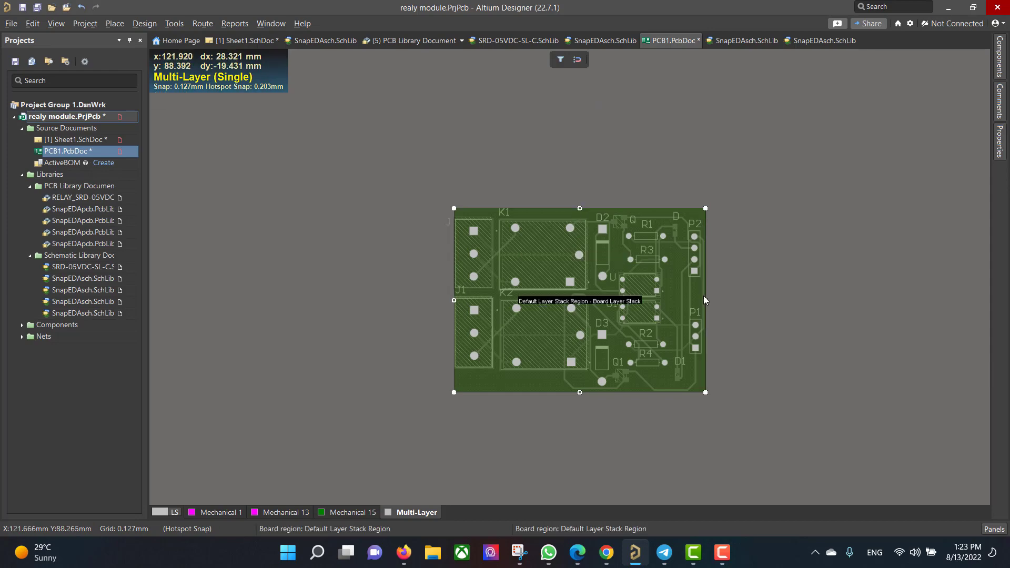
Examine the routed relay board in 3D layout mode
{"action": "key", "text": "3"}
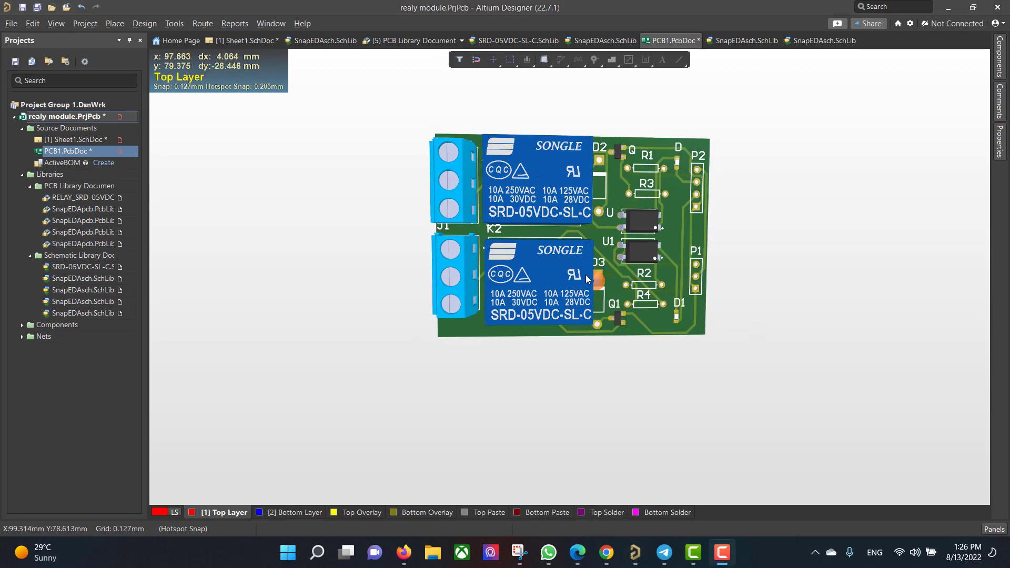
{"action": "right_click_drag", "start_coordinate": [582, 268], "coordinate": [561, 267], "text": "shift"}
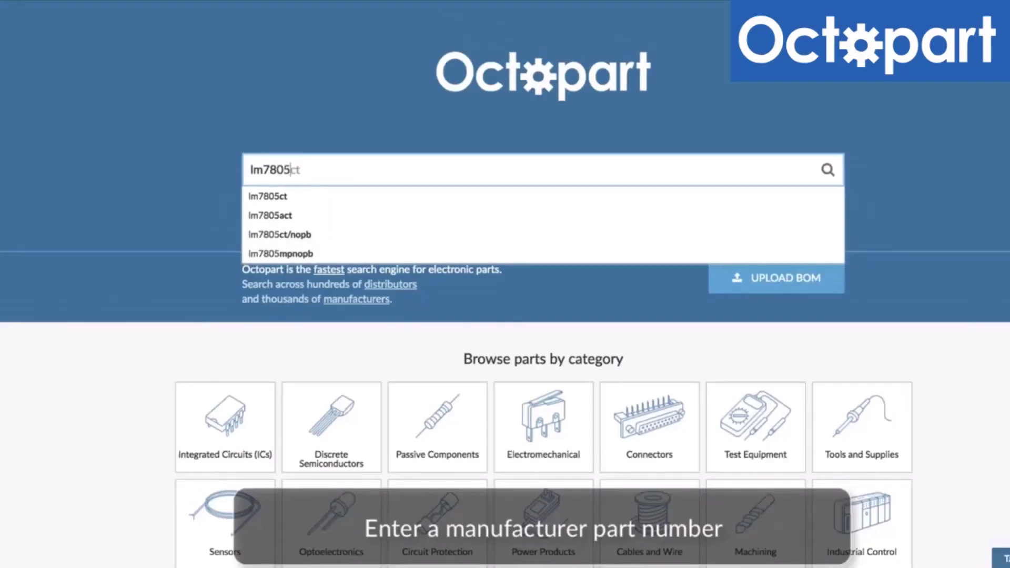
Switch to Octopart and search for the manufacturer part number lm7805ct
{"action": "type", "text": "ct"}
{"action": "key", "text": "Return"}
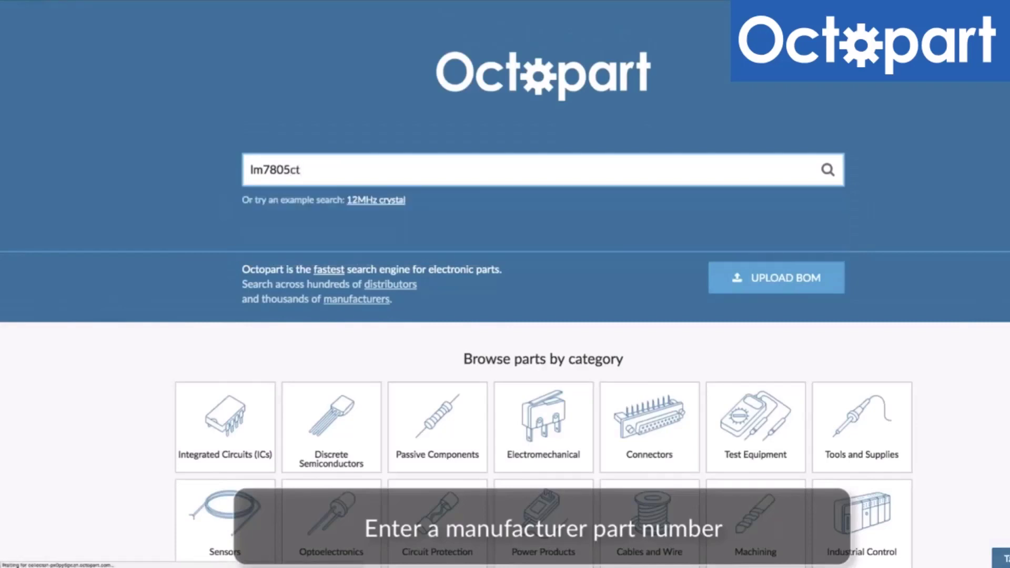